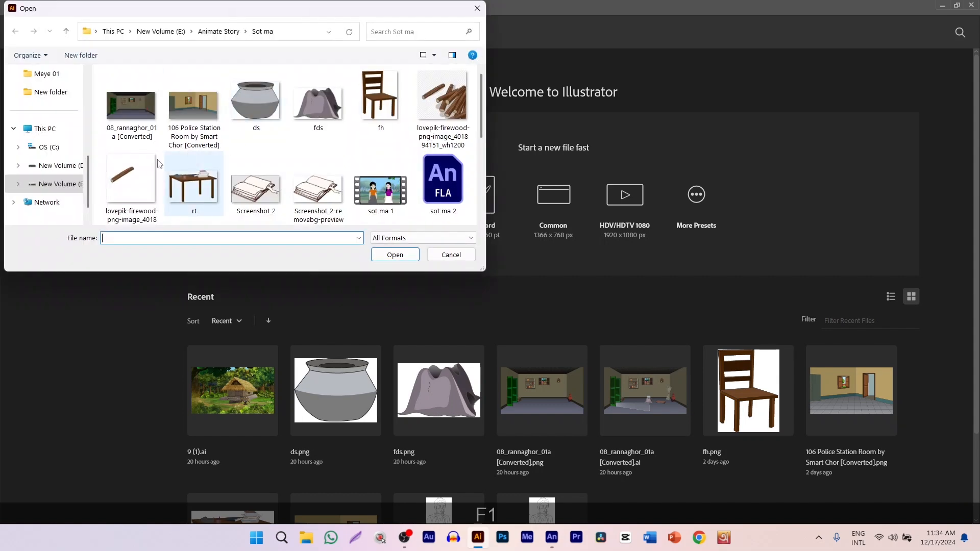
- Open Screenshot_6 from the New folder and enlarge the portrait proportionally to about 512 by 542 pt
scroll(51, 132, up, 5)
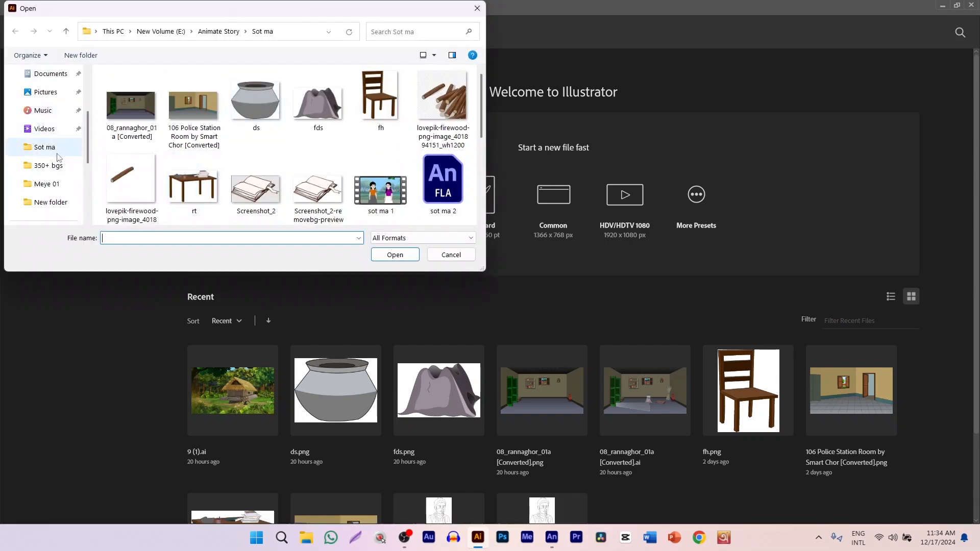
click(60, 199)
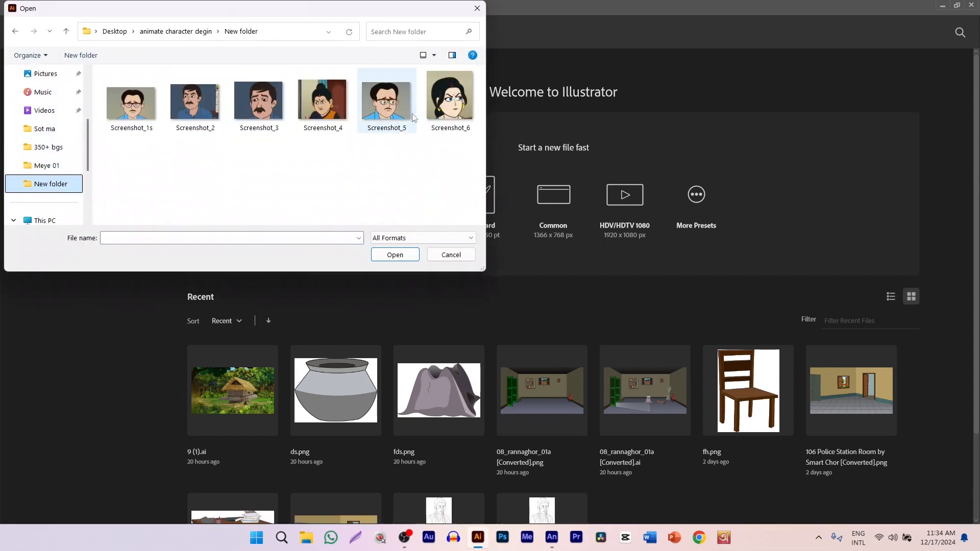
click(473, 100)
double_click(457, 107)
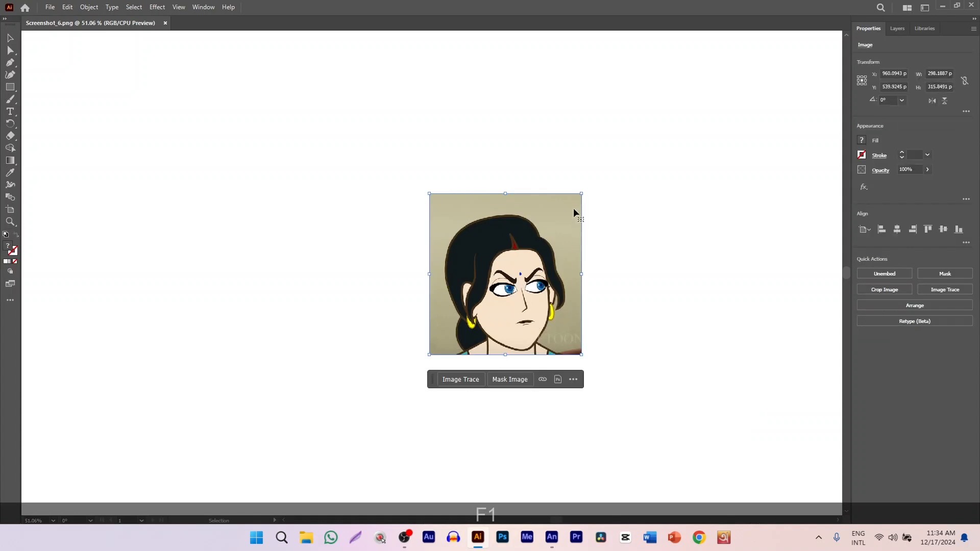
drag(586, 192, 610, 77)
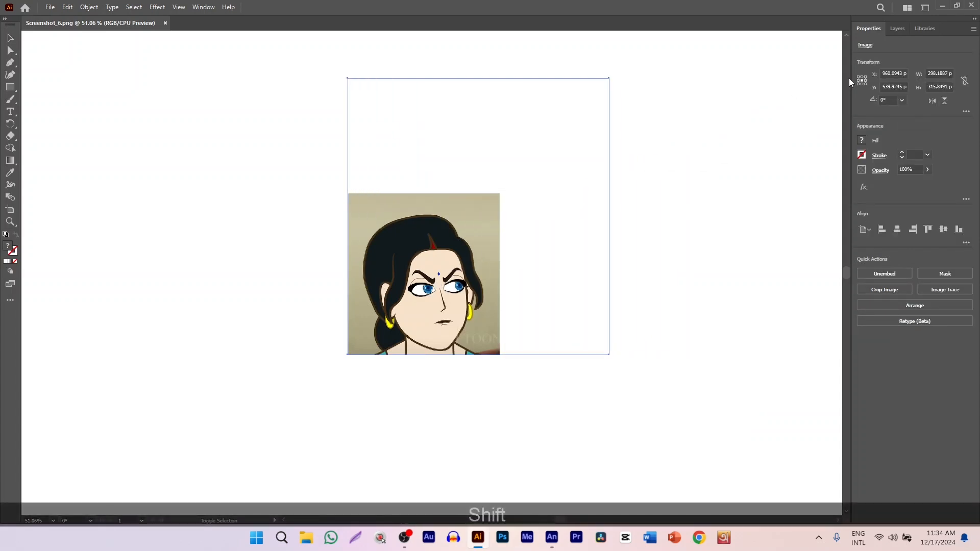
drag(484, 275, 453, 317)
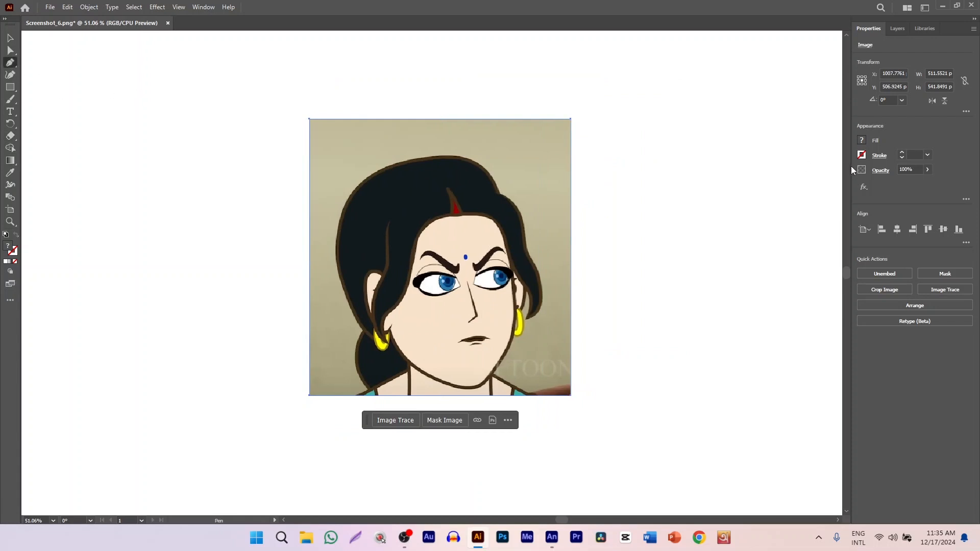
- Try to set a black stroke for the Pen tool while the portrait image is selected
click(861, 141)
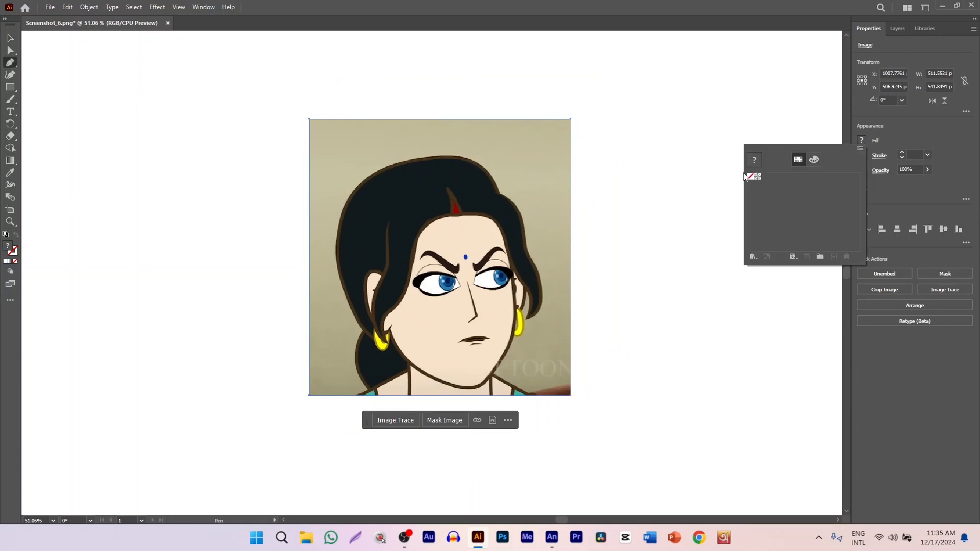
click(933, 129)
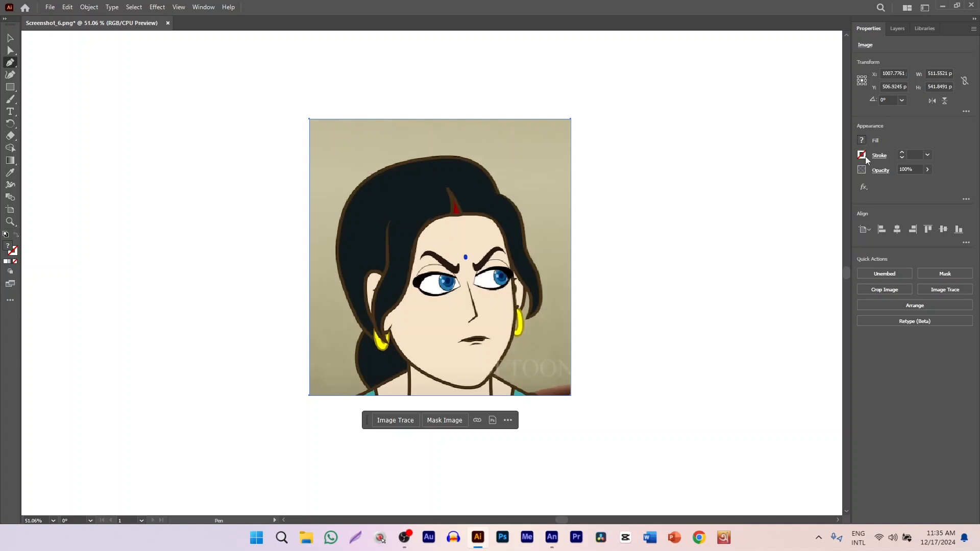
click(861, 155)
click(815, 173)
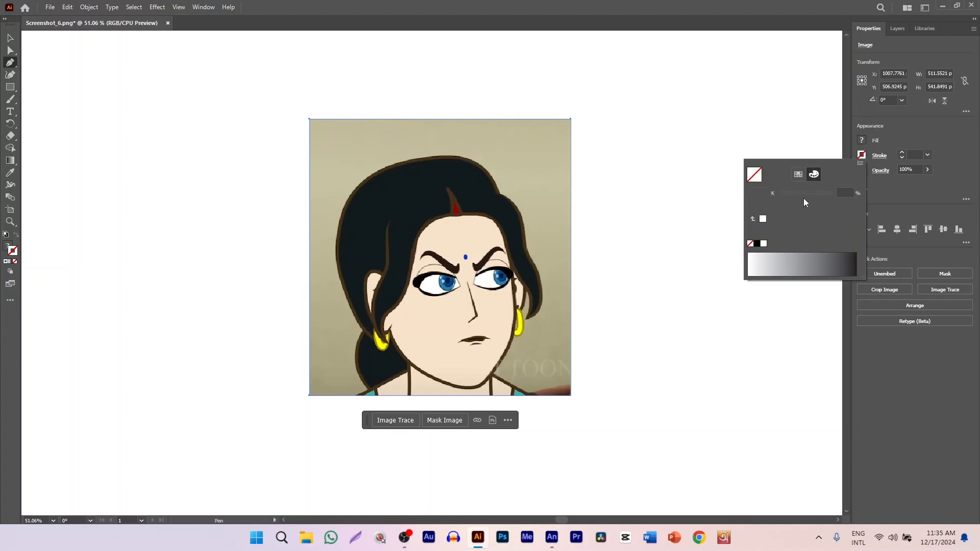
click(757, 244)
key(F1)
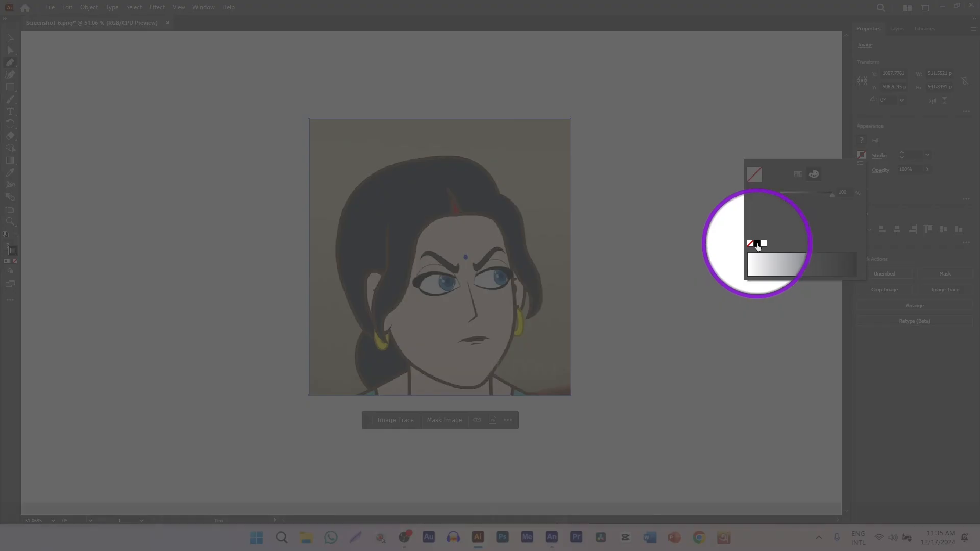
key(F1)
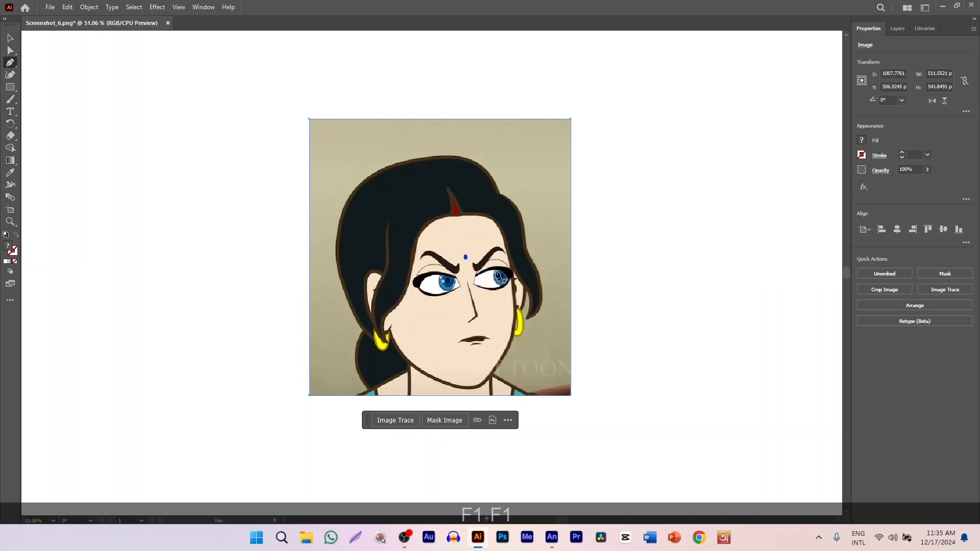
- Place three Pen tool anchors on the left eyebrow: on its upper edge, inner tip and lower edge
scroll(457, 269, up, 8)
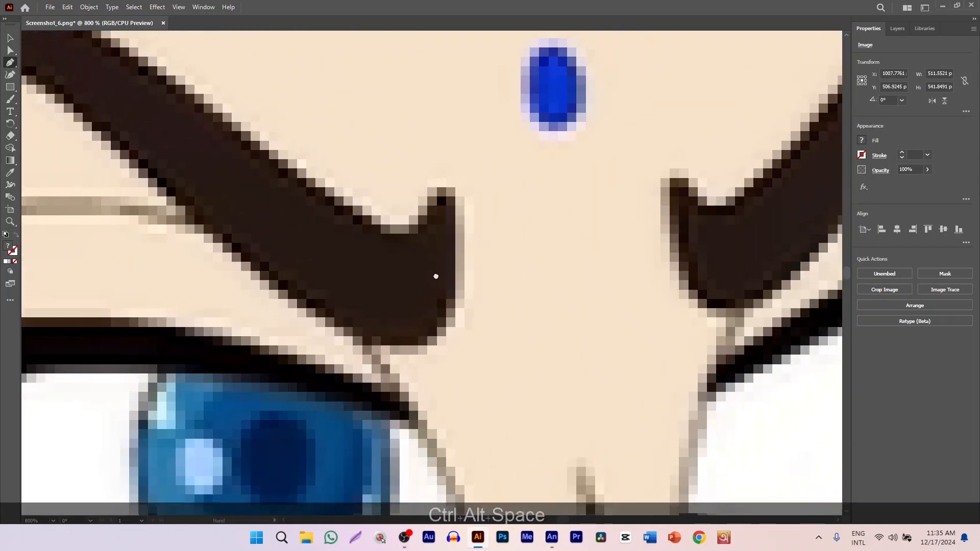
click(302, 187)
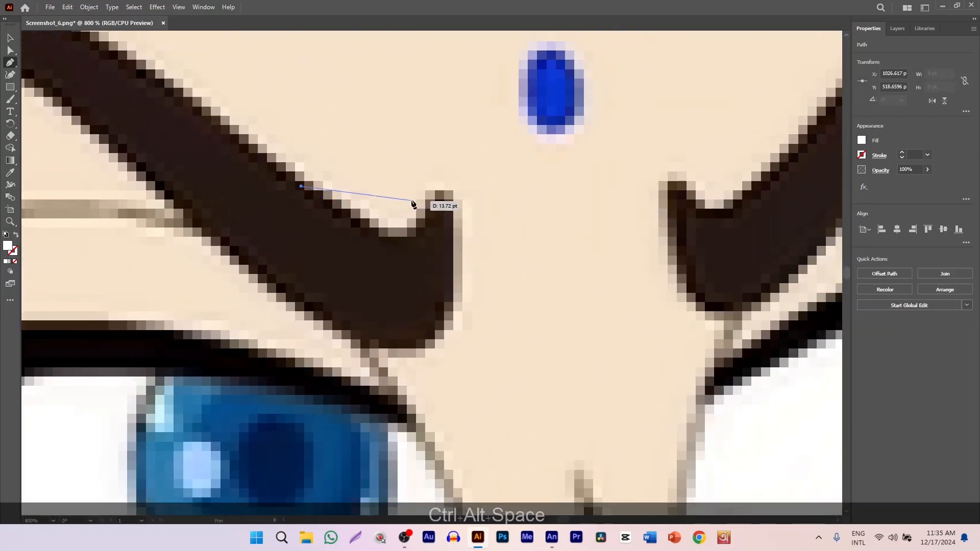
click(449, 193)
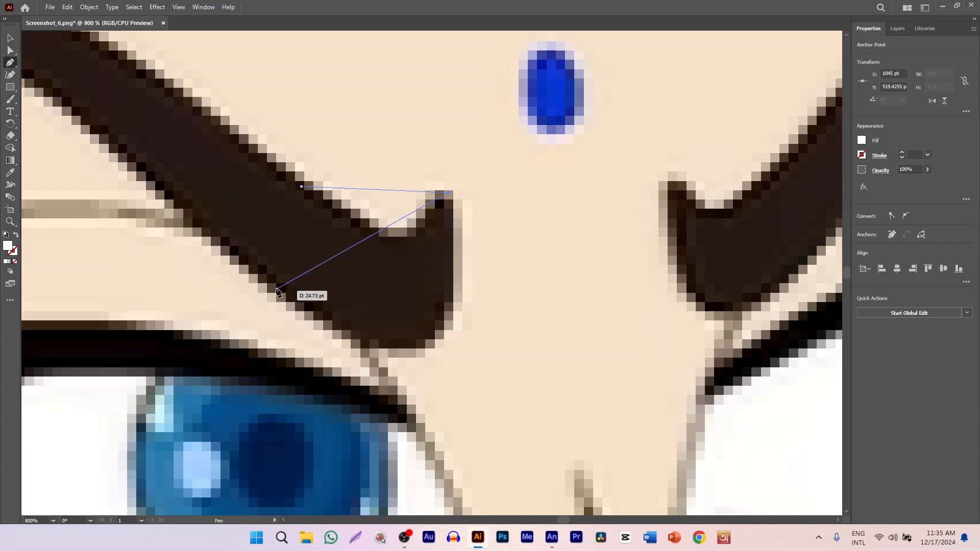
click(315, 315)
drag(315, 315, 502, 373)
- Set the eyebrow path's fill to none and its stroke to black
click(862, 144)
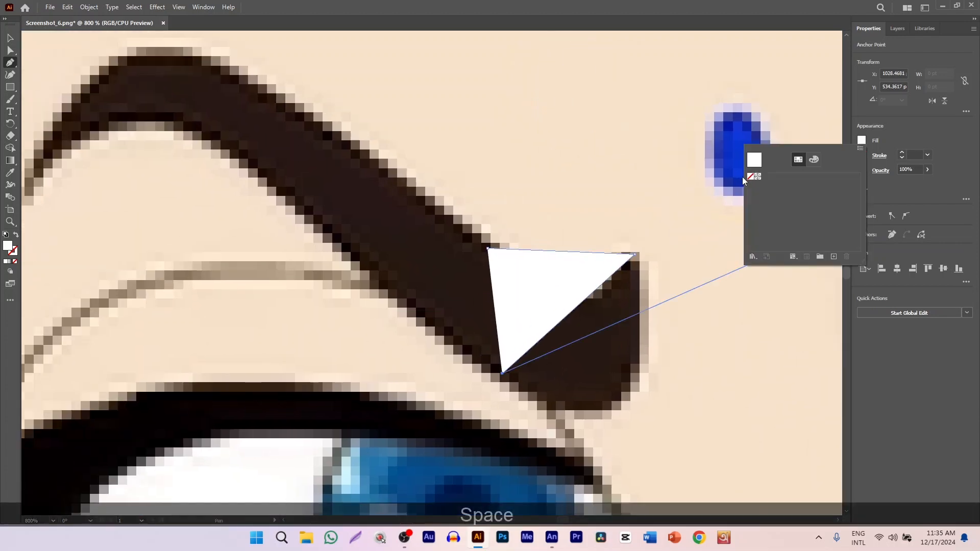
click(750, 176)
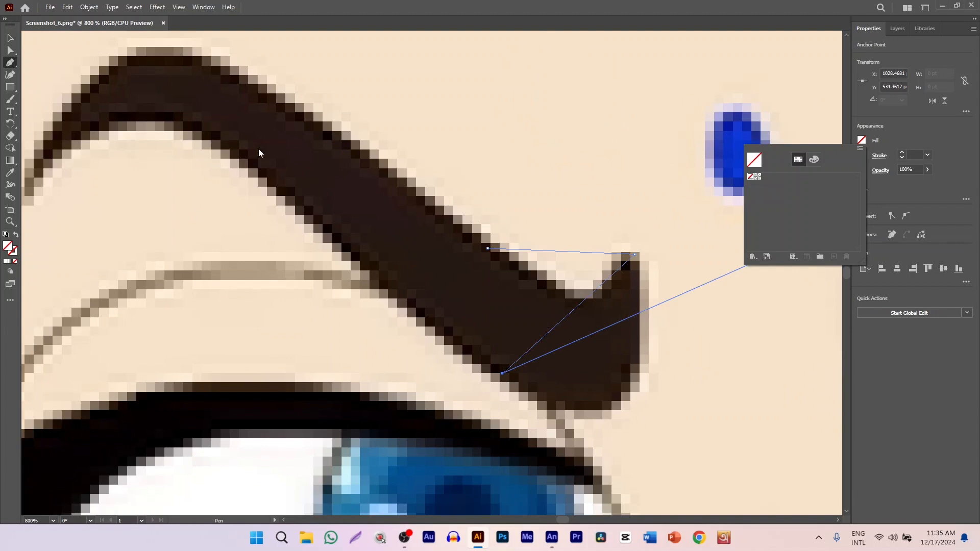
click(861, 156)
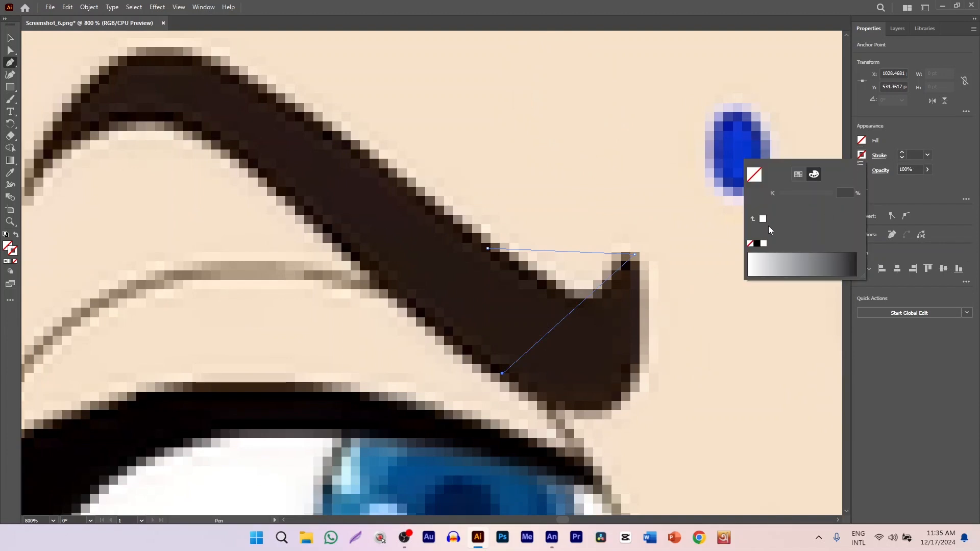
click(757, 244)
click(854, 157)
- Add an anchor at the eyebrow's outer end and close the path at its first anchor
key(space)
drag(329, 215, 469, 262)
click(182, 214)
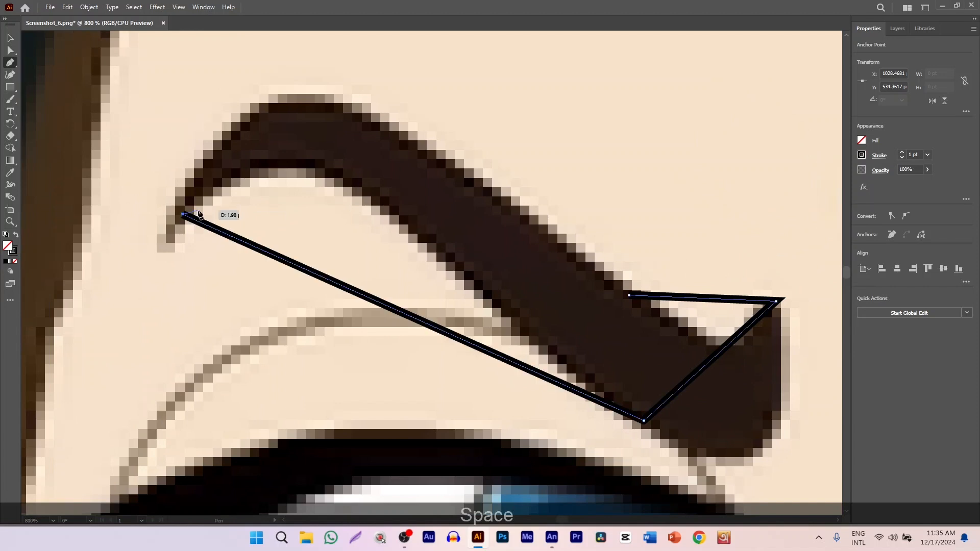
click(628, 295)
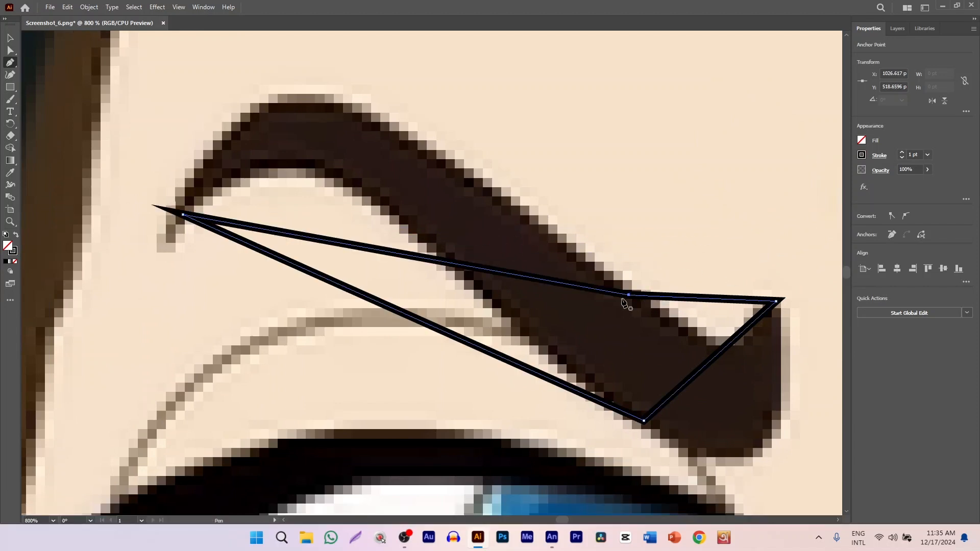
- Bend the path's straight segments to follow the eyebrow's upper, lower and inner edges, and adjust the handle at the inner tip
mouse_move(329, 241)
mouse_down()
mouse_move(329, 114)
mouse_move(297, 93)
mouse_move(306, 92)
mouse_up()
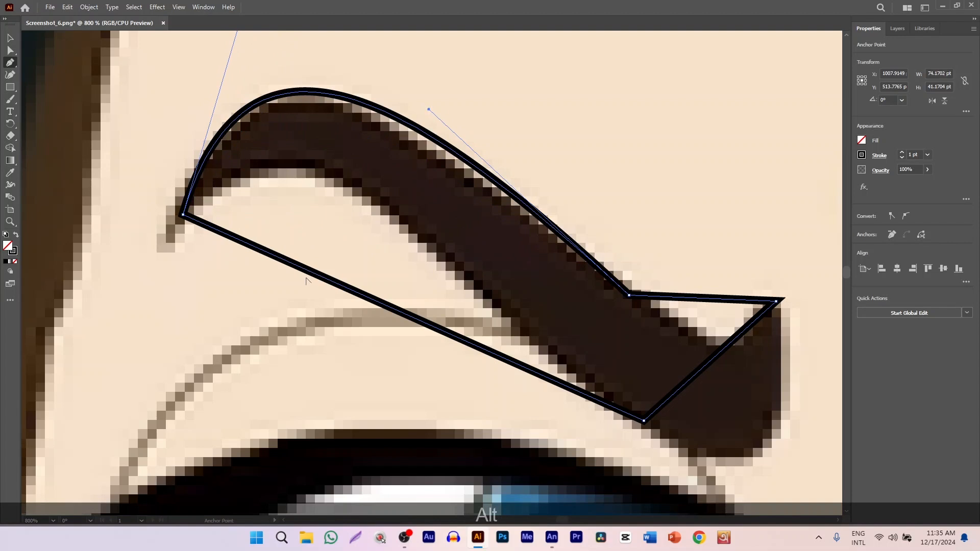
drag(311, 273, 308, 185)
drag(681, 337, 447, 227)
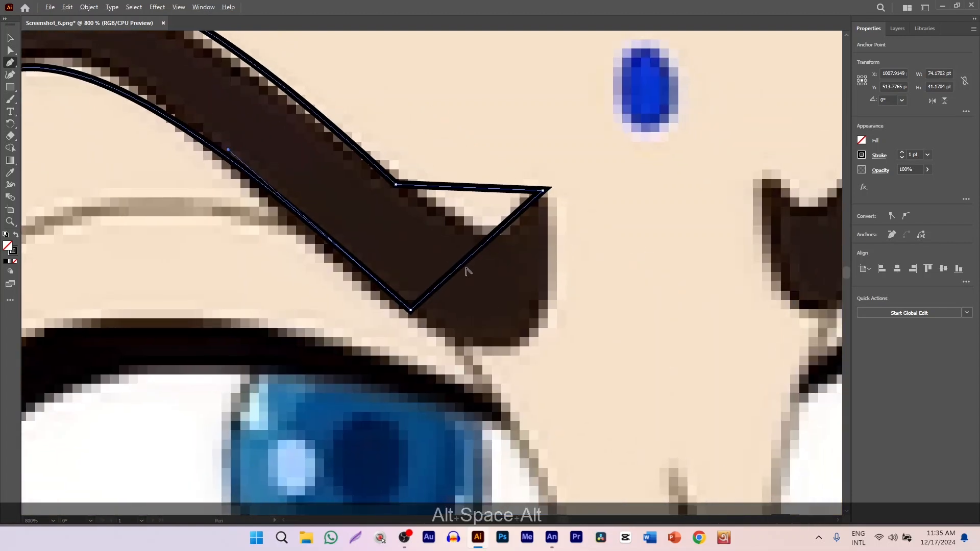
drag(466, 262, 518, 350)
drag(450, 192, 479, 248)
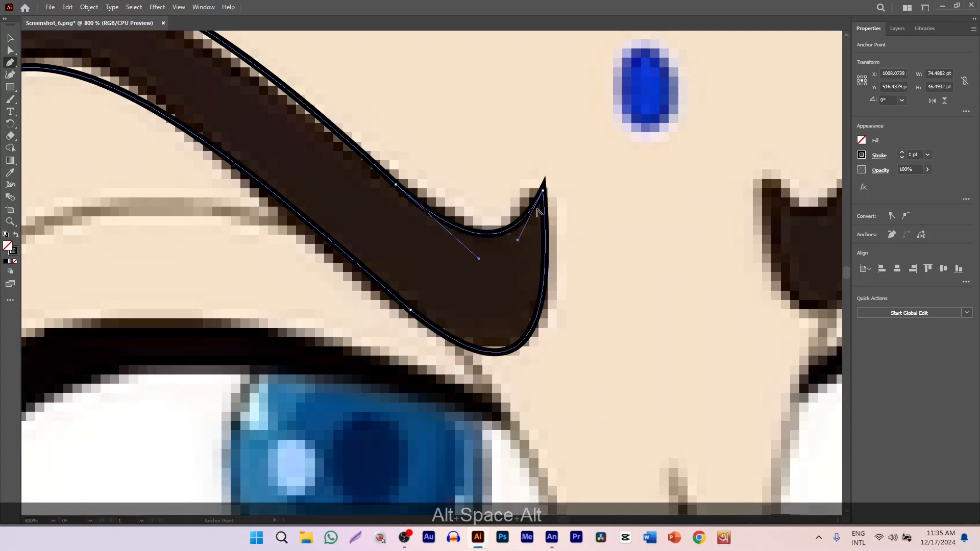
alt+click(518, 240)
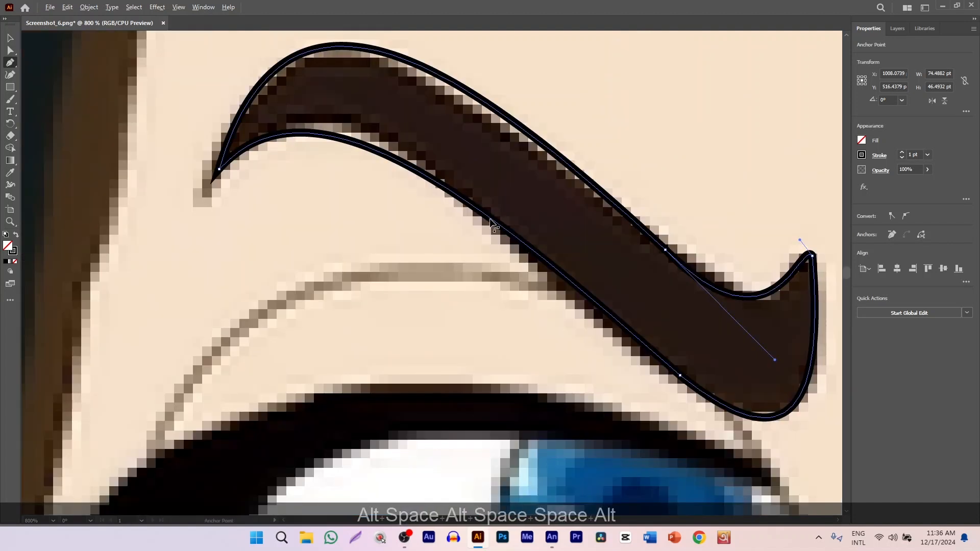
- Adjust the direction handles at both ends of the eyebrow's lower edge to match its arch
alt+click(492, 218)
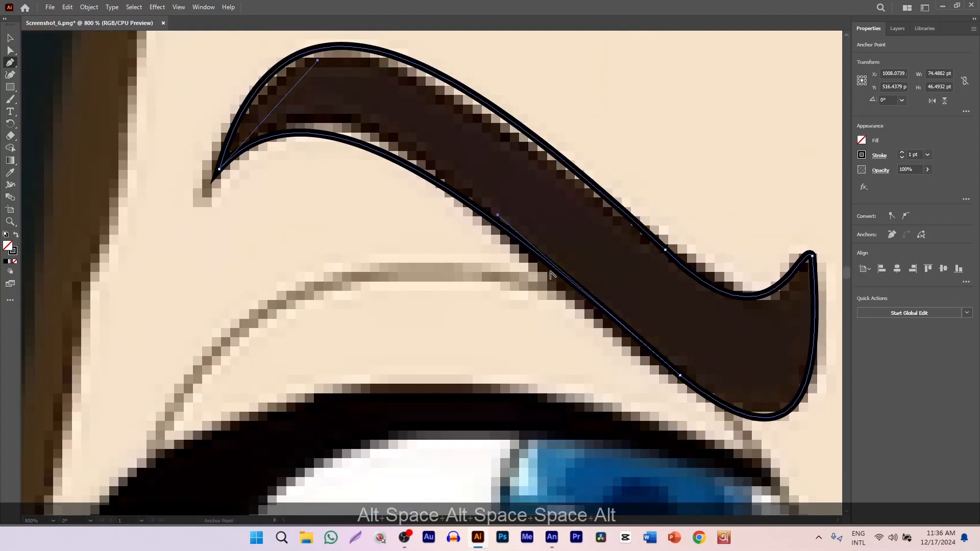
drag(497, 216, 481, 238)
drag(318, 60, 388, 186)
key(space)
drag(470, 310, 476, 171)
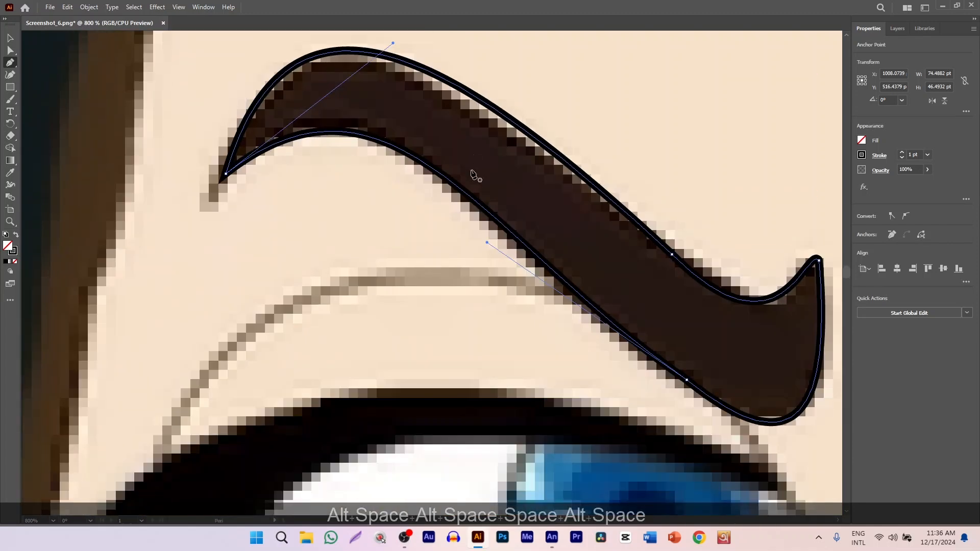
- Fine-tune the lower anchor's direction handle so the path follows the eyebrow's lower edge more closely
key(alt)
drag(487, 244, 456, 240)
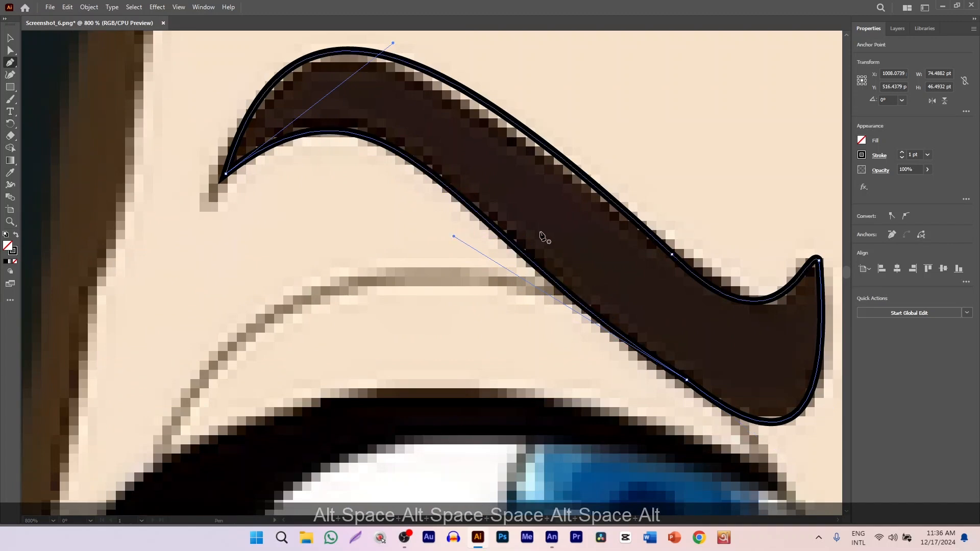
key(space)
drag(583, 234, 472, 170)
key(alt)
drag(343, 172, 343, 159)
key(space)
drag(407, 167, 407, 280)
- Switch to the Selection tool and deselect the finished eyebrow path
scroll(191, 174, down, 3)
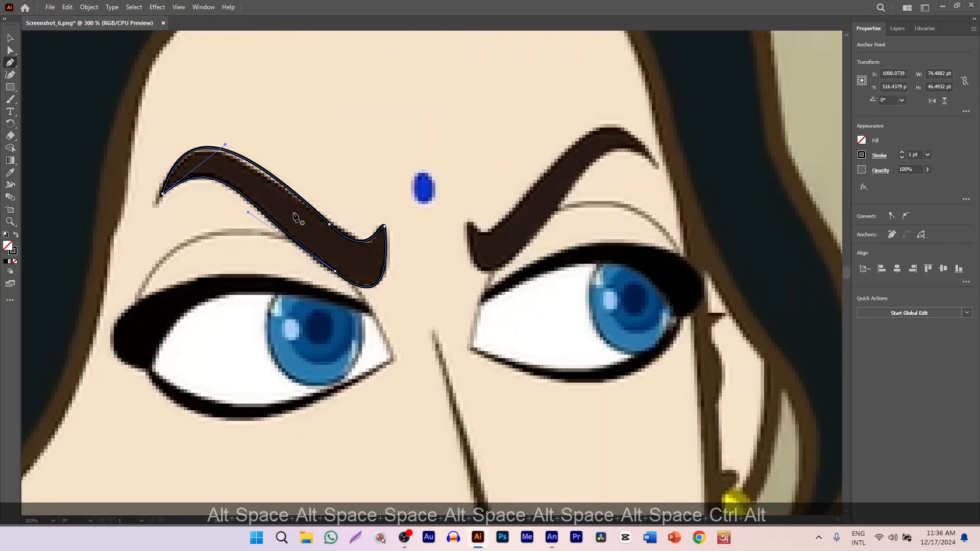
key(space)
drag(357, 215, 376, 141)
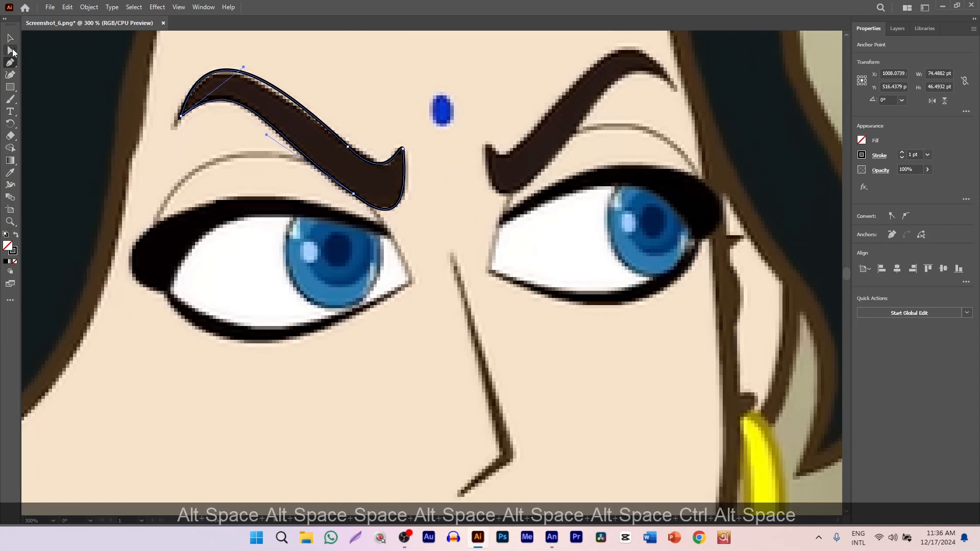
click(10, 38)
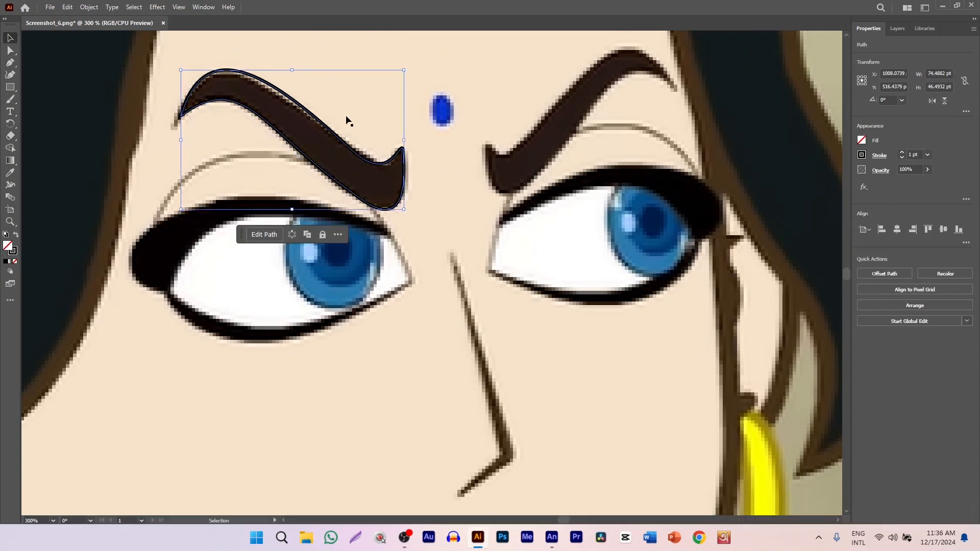
scroll(327, 123, down, 4)
key(space)
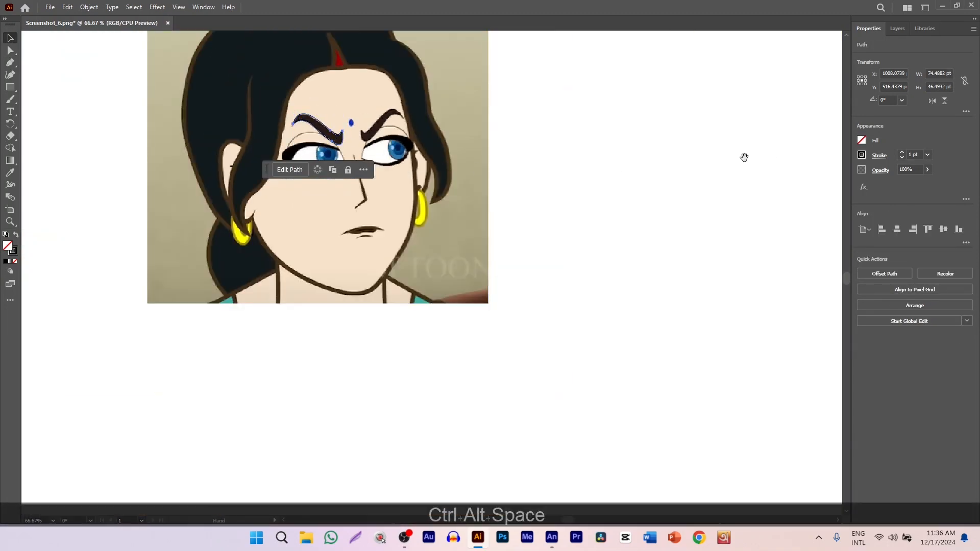
drag(611, 170, 708, 219)
click(629, 130)
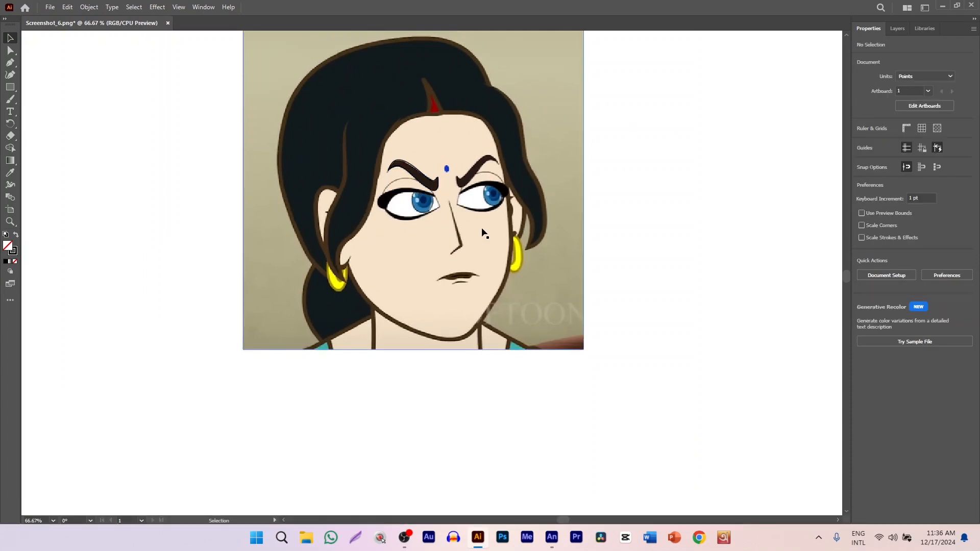
- Open the Screenshot_4 image as another document
click(49, 7)
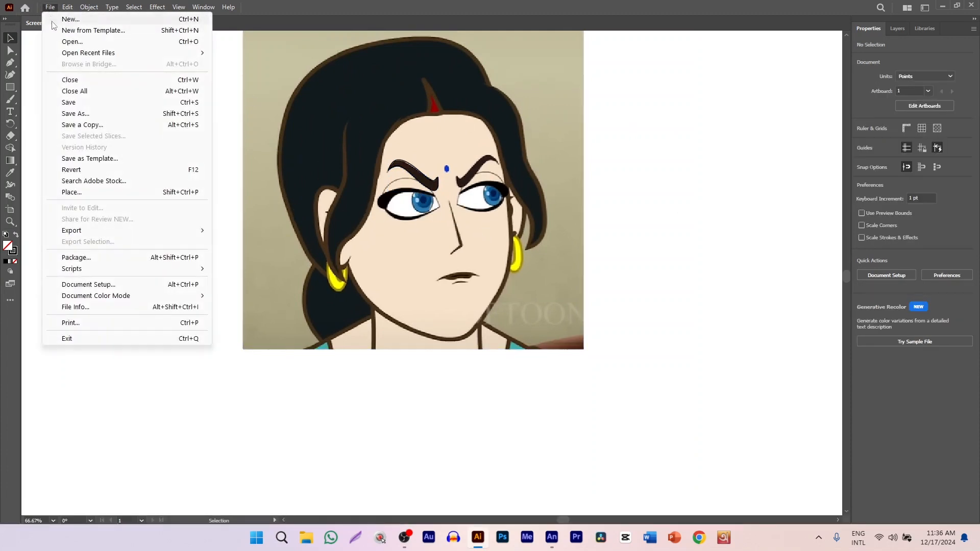
click(65, 41)
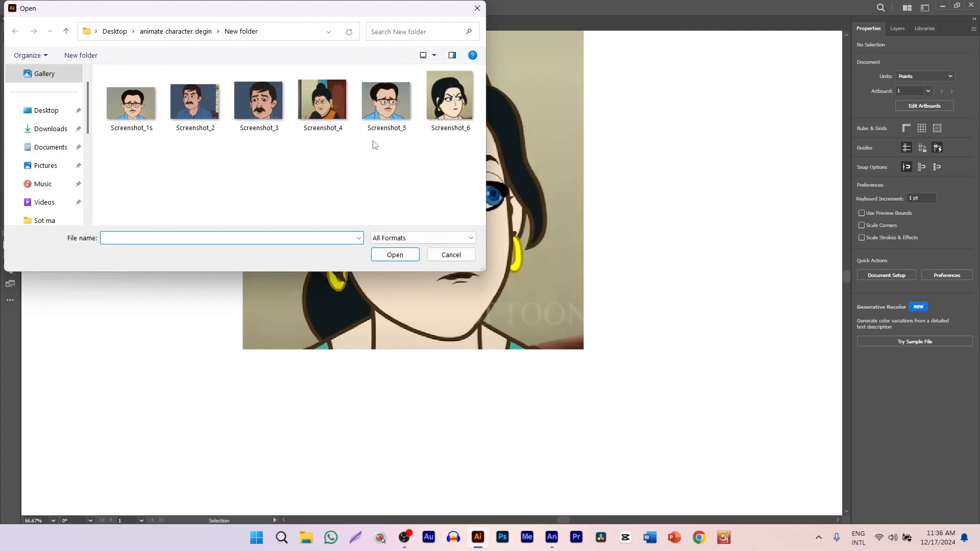
double_click(322, 100)
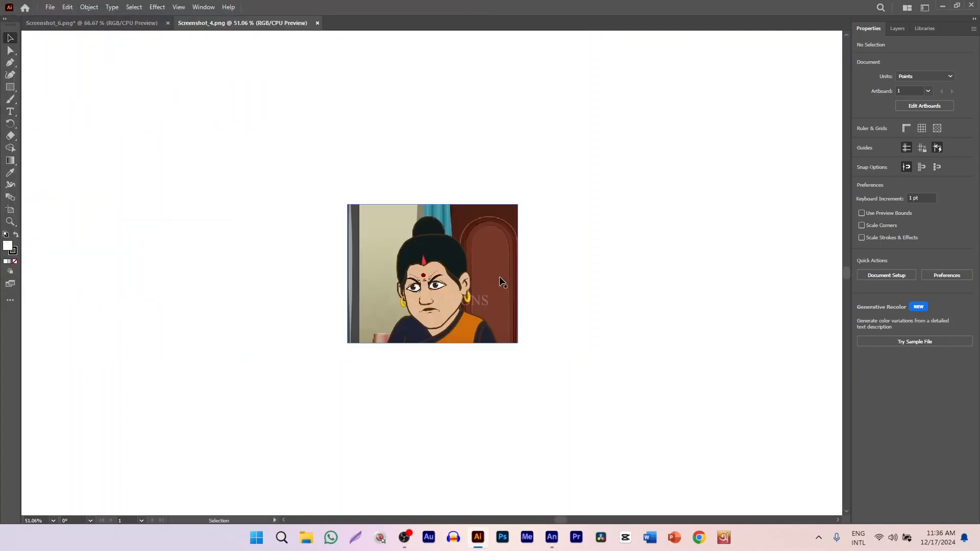
- Bring the enlarged Screenshot_4 image into the Screenshot_6 document and lock it in place
drag(518, 204, 796, 53)
drag(521, 244, 302, 304)
drag(386, 295, 470, 299)
key(ctrl+2)
scroll(442, 268, up, 8)
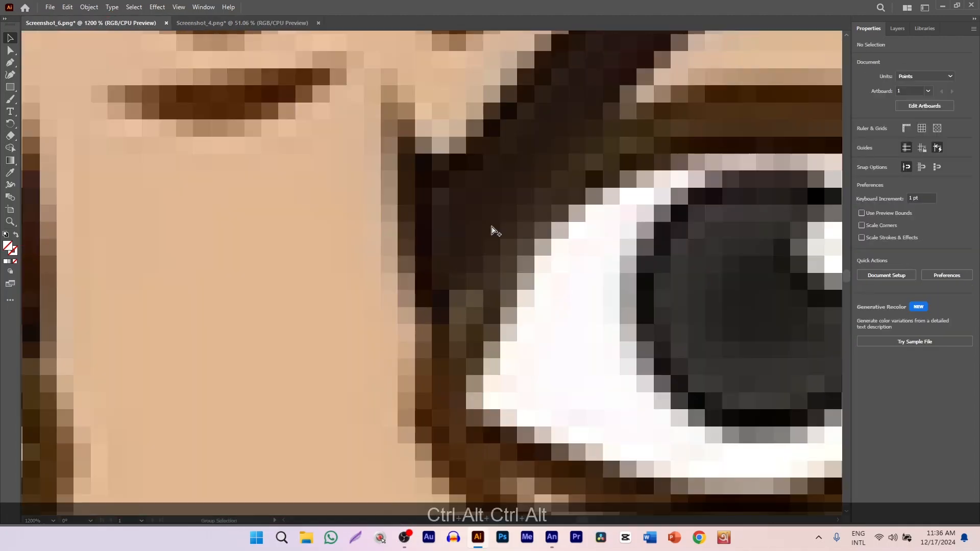
scroll(485, 228, down, 6)
drag(441, 216, 430, 277)
scroll(478, 235, up, 1)
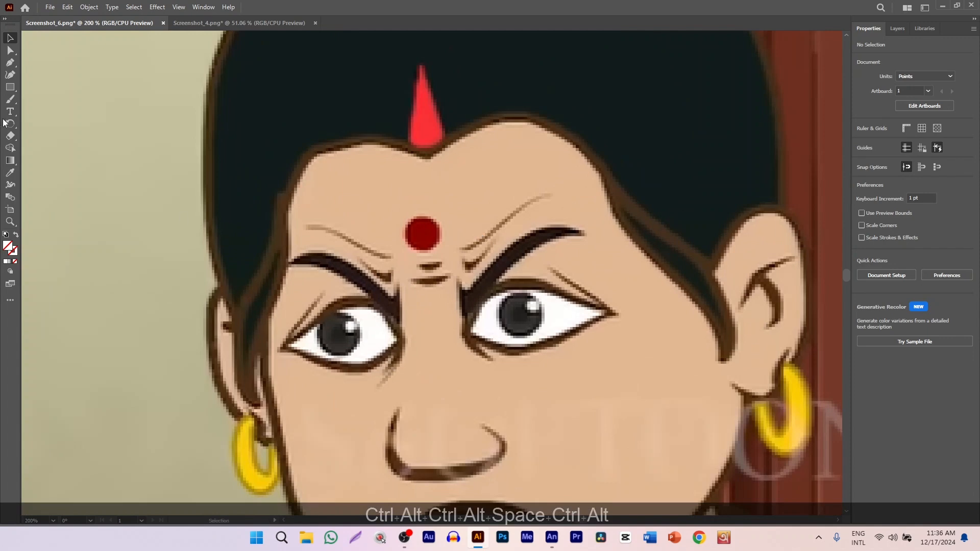
- Trace the long crease above the woman's left-hand eyebrow as a curved Pen path and give it a 1 pt stroke
click(13, 65)
scroll(245, 155, up, 3)
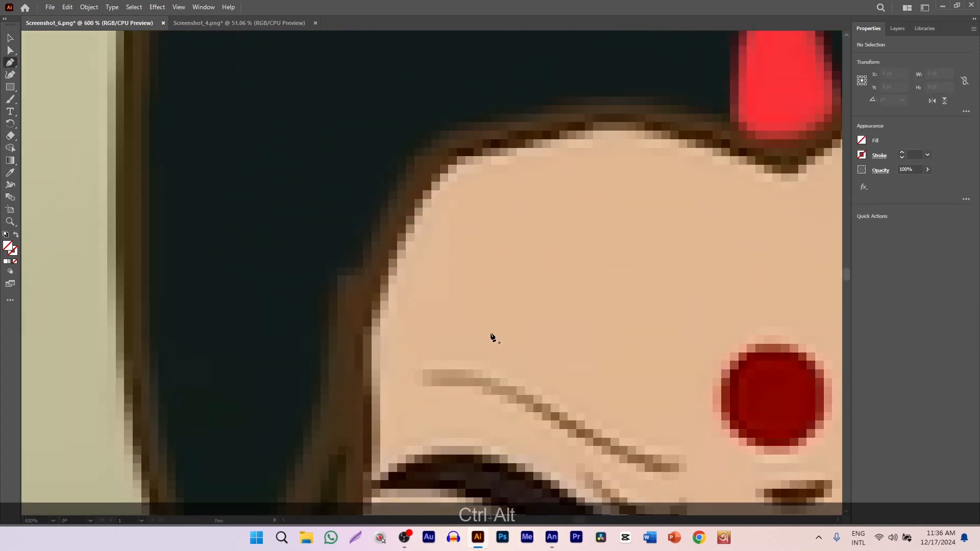
drag(505, 335, 377, 289)
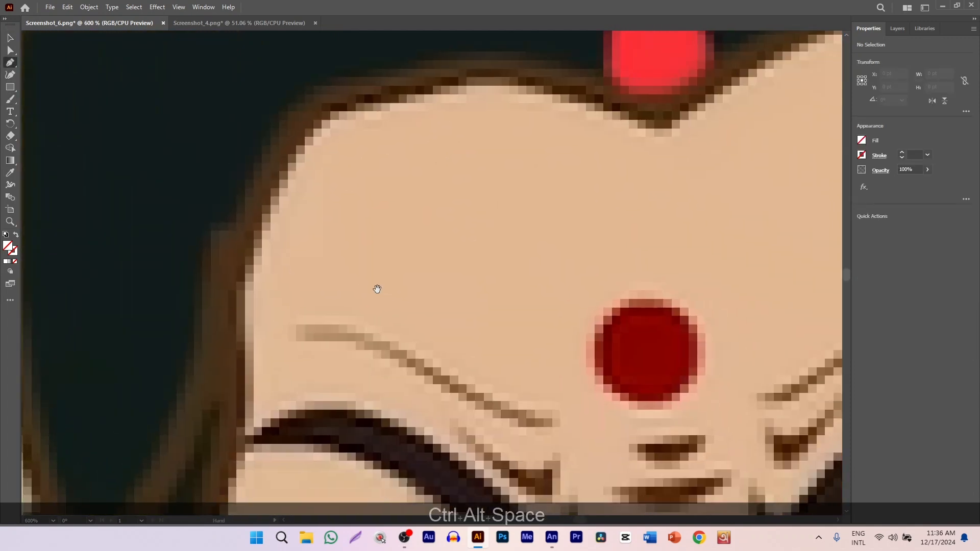
click(296, 333)
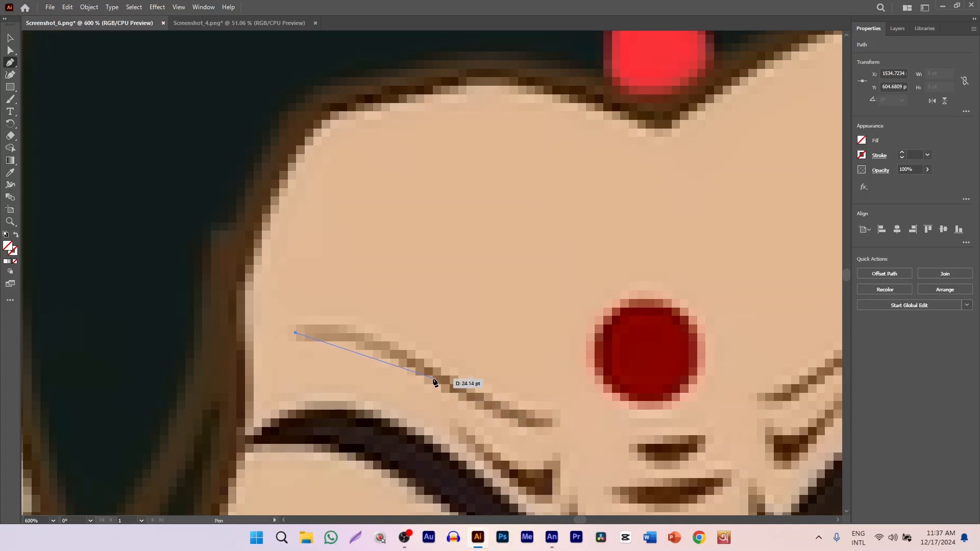
drag(441, 379, 479, 404)
drag(517, 442, 517, 442)
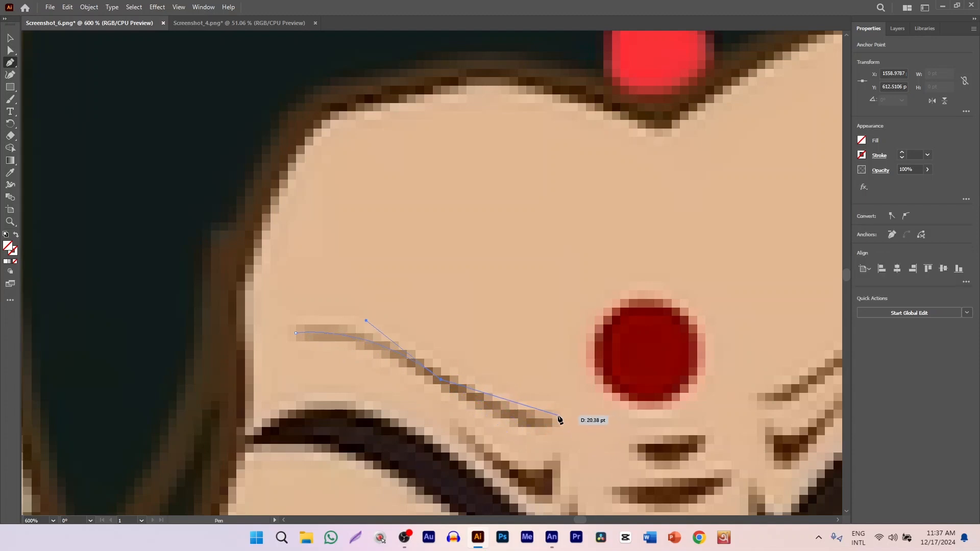
mouse_move(559, 416)
mouse_down()
mouse_move(599, 394)
mouse_move(545, 428)
mouse_up()
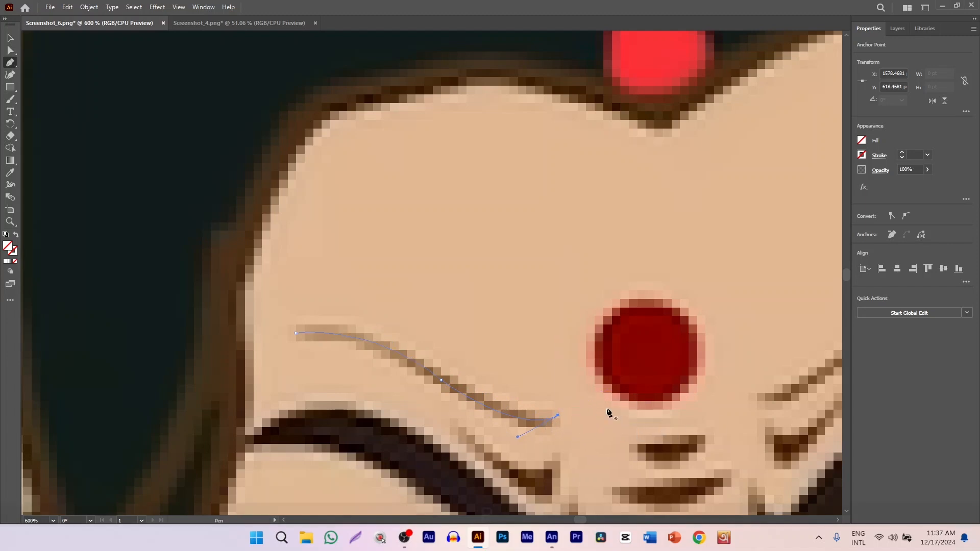
text(p1)
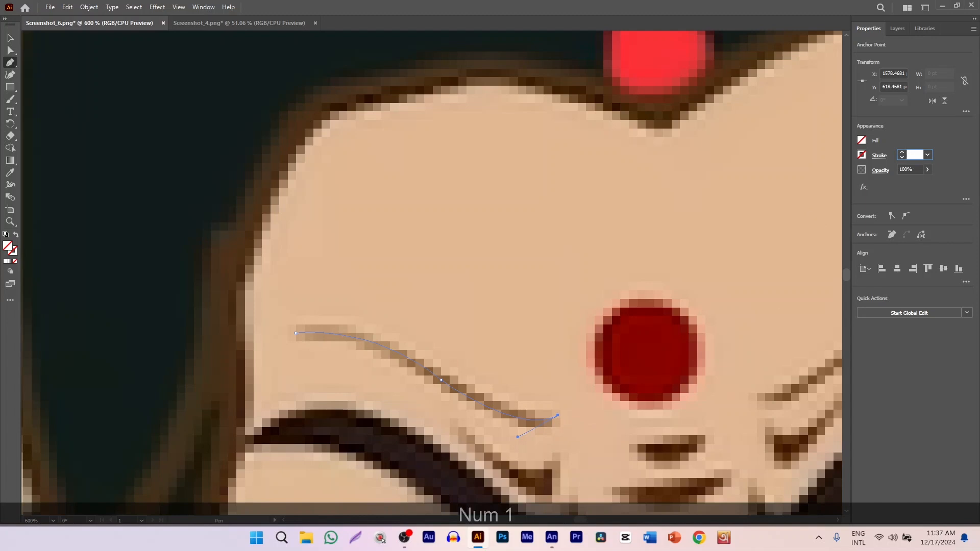
key(Return)
- Trace the short hooked crease between the long crease and the eyebrow's inner end as a separate open path
key(space)
drag(469, 401, 462, 302)
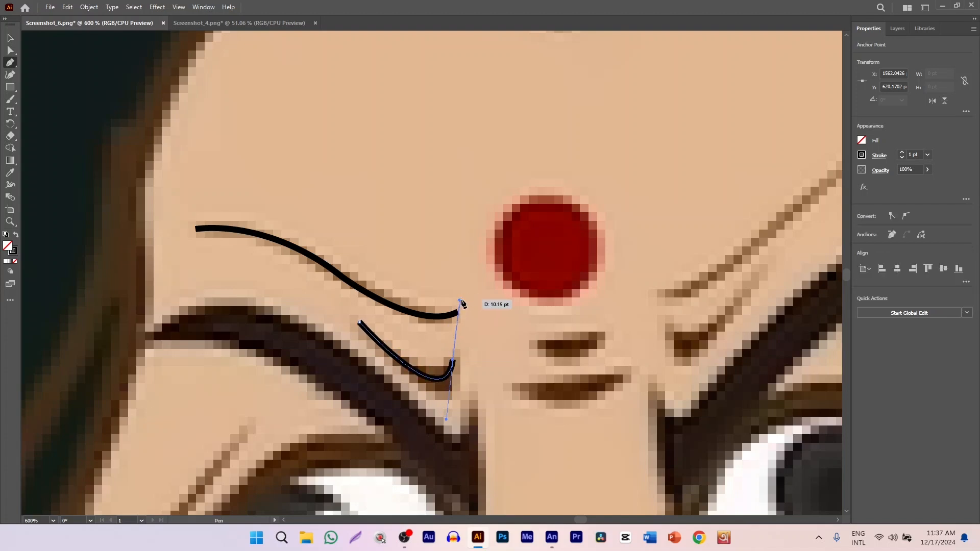
key(p)
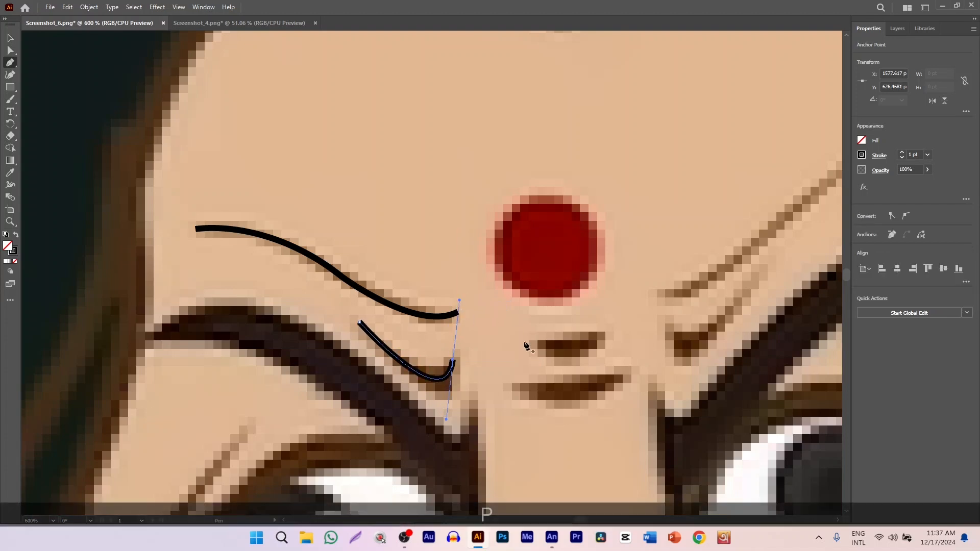
- Trace the two short horizontal creases below the red forehead dot as separate open curves
drag(524, 341, 632, 319)
key(p)
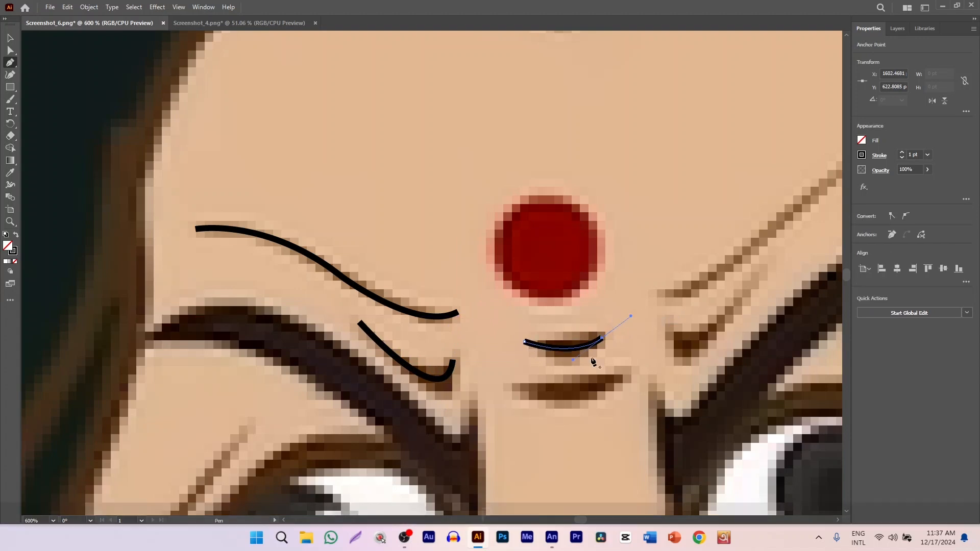
click(506, 388)
drag(623, 383, 658, 359)
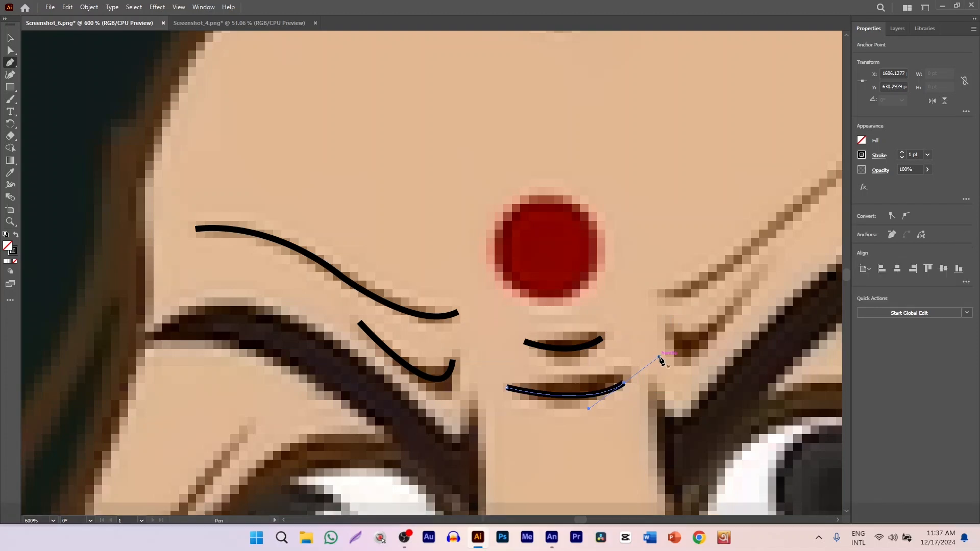
key(p)
key(ctrl+z)
mouse_move(619, 384)
mouse_down()
mouse_move(650, 385)
mouse_move(645, 393)
mouse_move(647, 374)
mouse_move(673, 361)
mouse_up()
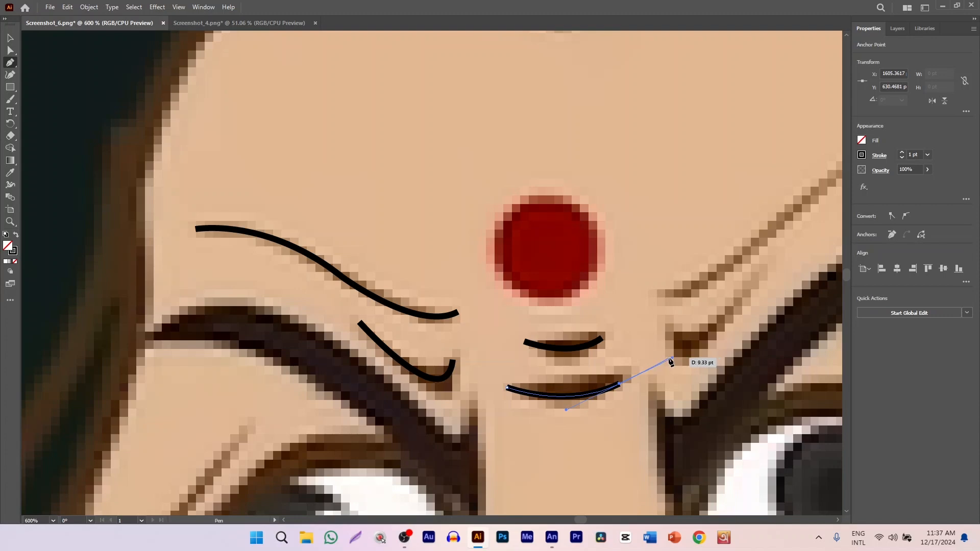
key(p)
- Delete both reference screenshots from the artboard, keeping only the traced paths
scroll(472, 283, down, 3)
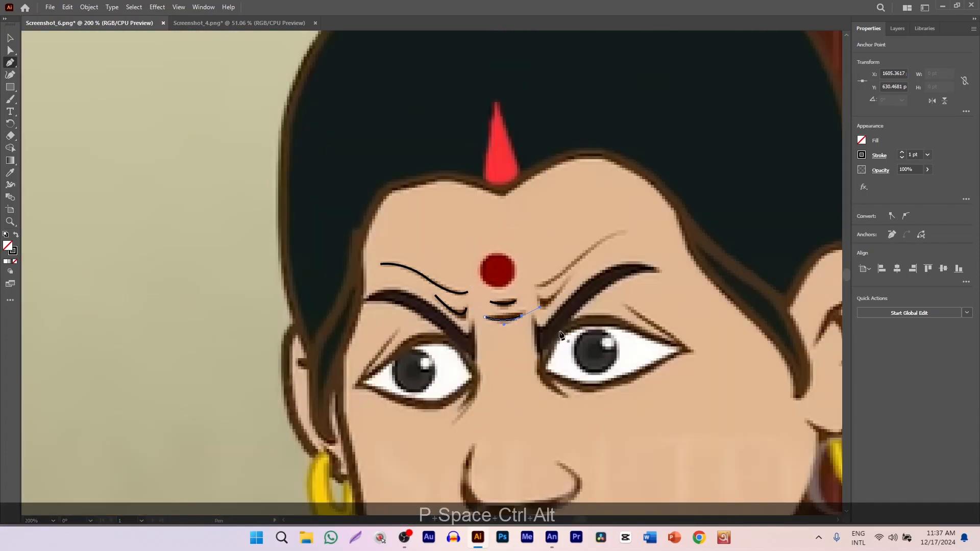
key(space)
drag(616, 349, 581, 351)
click(10, 38)
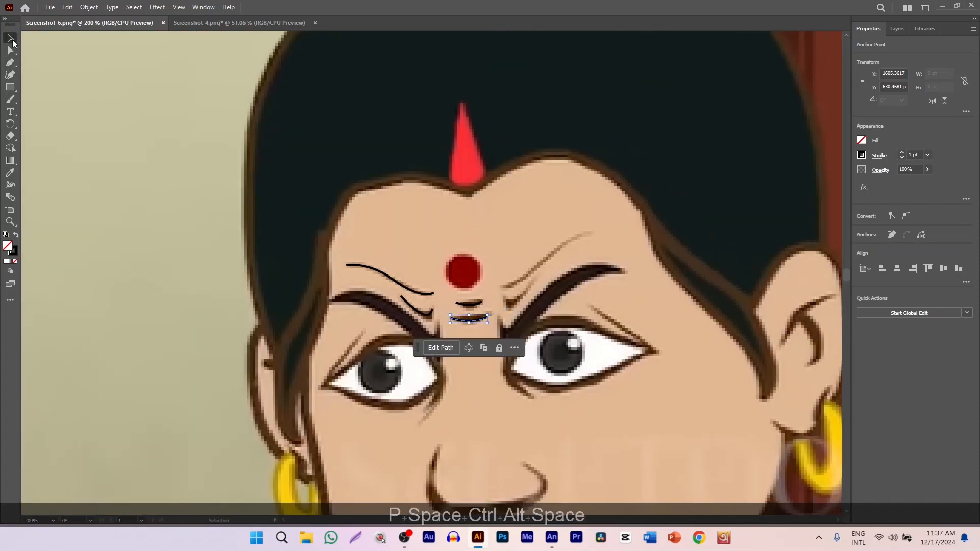
scroll(533, 168, down, 3)
click(548, 146)
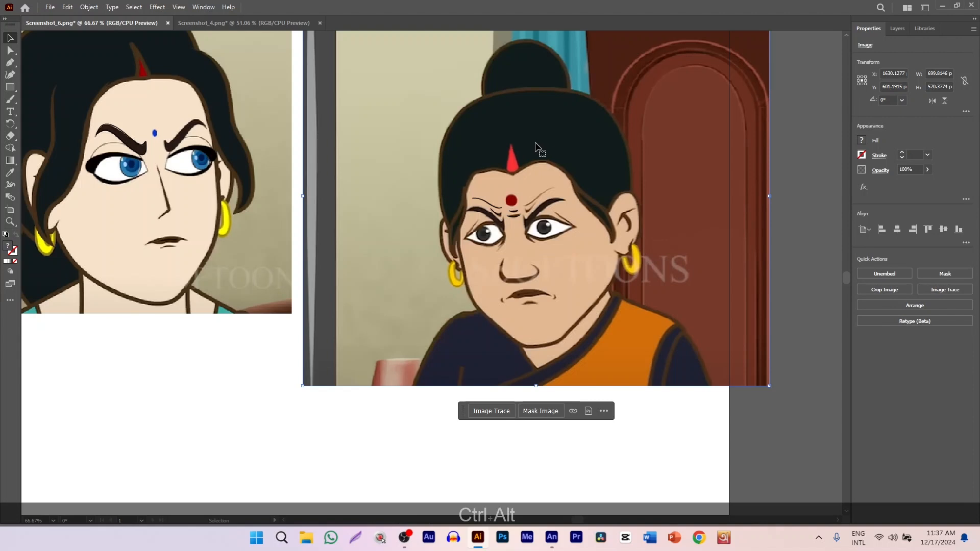
key(Delete)
click(271, 165)
key(Delete)
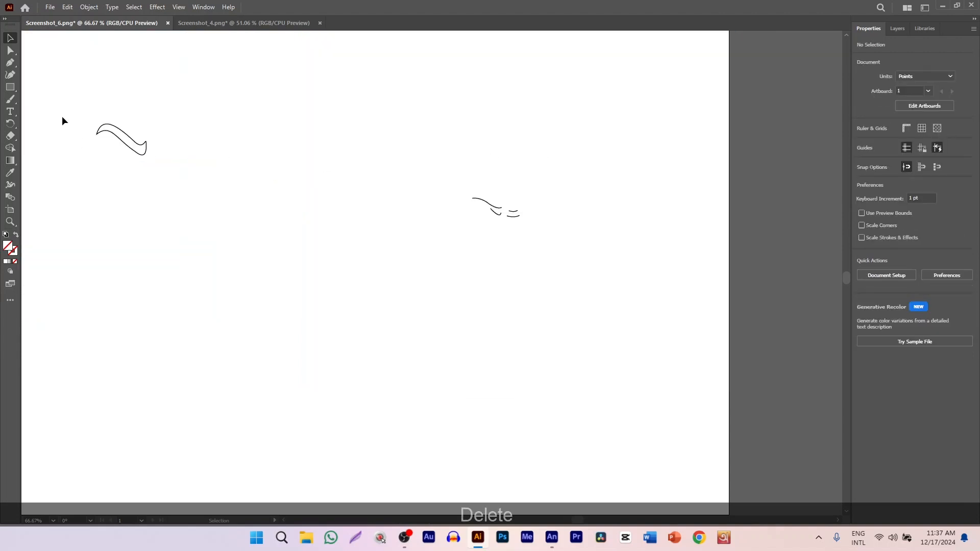
- Select the traced eyebrow together with all the crease paths and copy them
drag(60, 101, 233, 228)
key(ctrl+c)
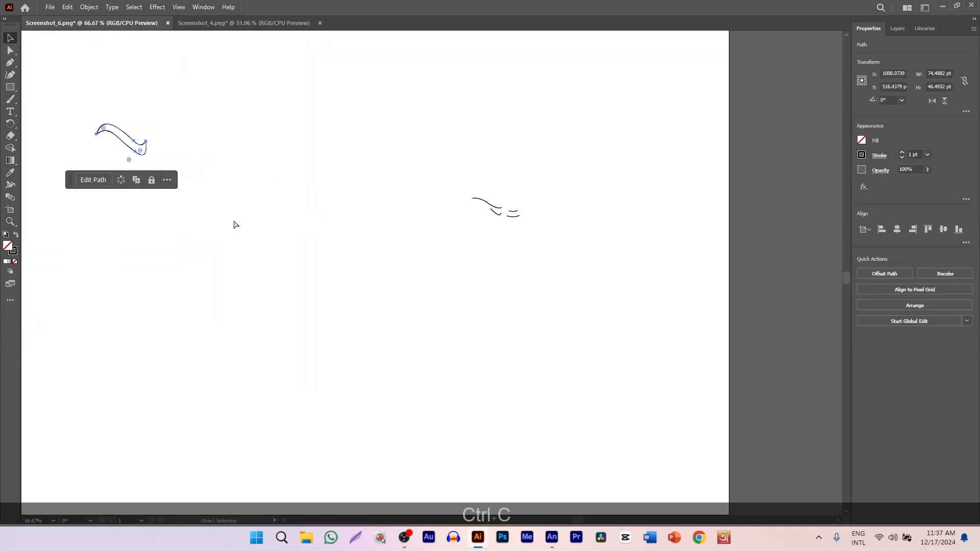
mouse_move(69, 66)
mouse_down()
mouse_move(91, 66)
mouse_move(358, 259)
mouse_move(542, 310)
mouse_up()
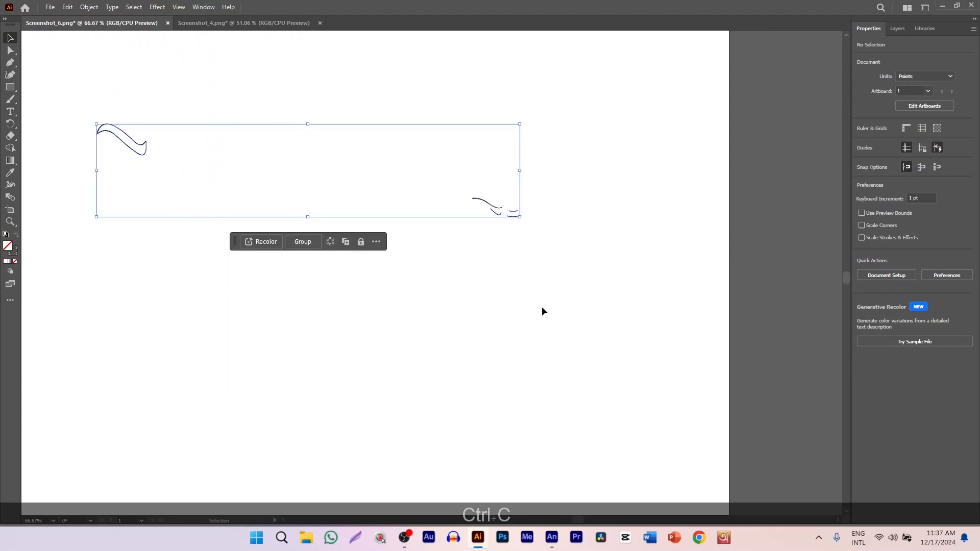
key(ctrl)
key(ctrl+c)
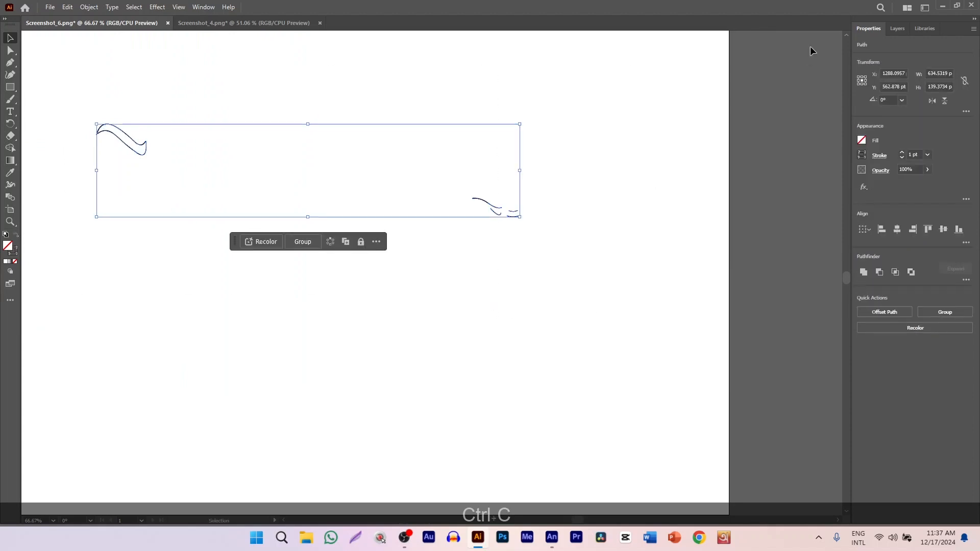
- Switch to Adobe Animate, turn off timeline looping, and open the symbol containing the character's eyebrows for editing
click(942, 6)
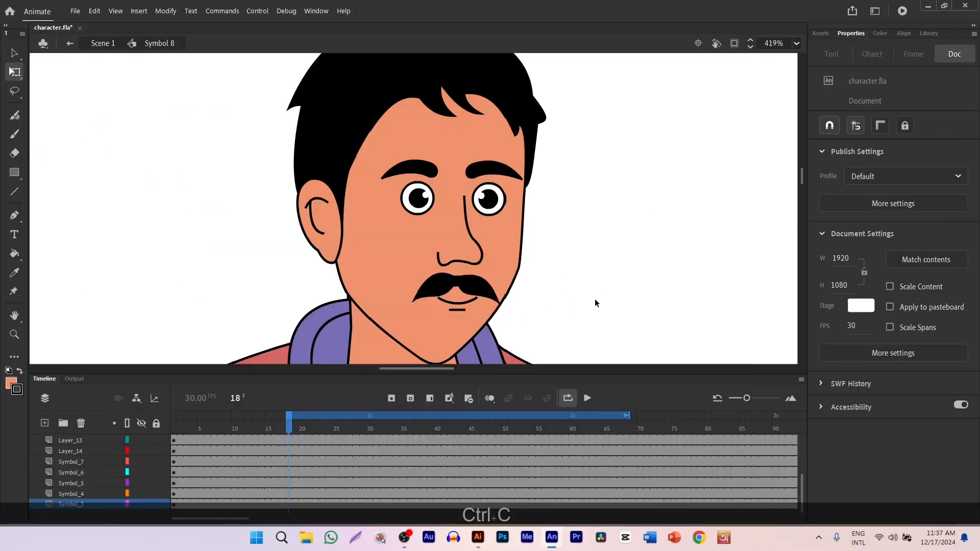
click(568, 398)
scroll(427, 151, up, 3)
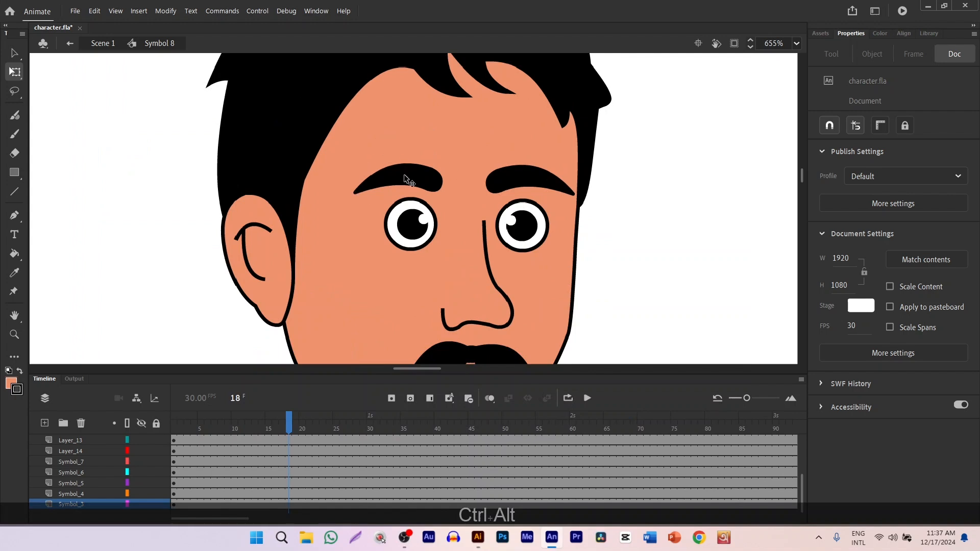
double_click(406, 178)
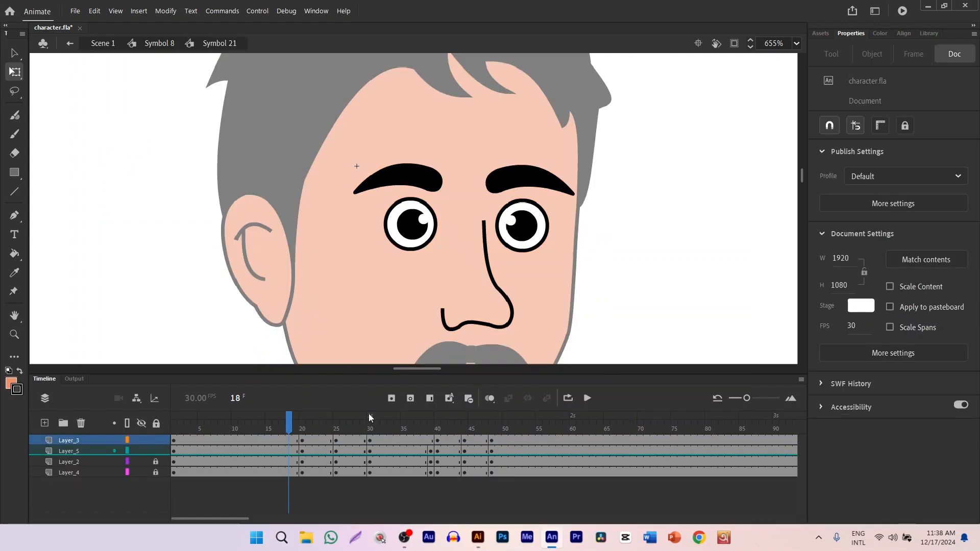
- Clear the eyebrow keyframes on Layer_3 from about frame 16 to frame 52
drag(293, 425, 369, 425)
click(413, 179)
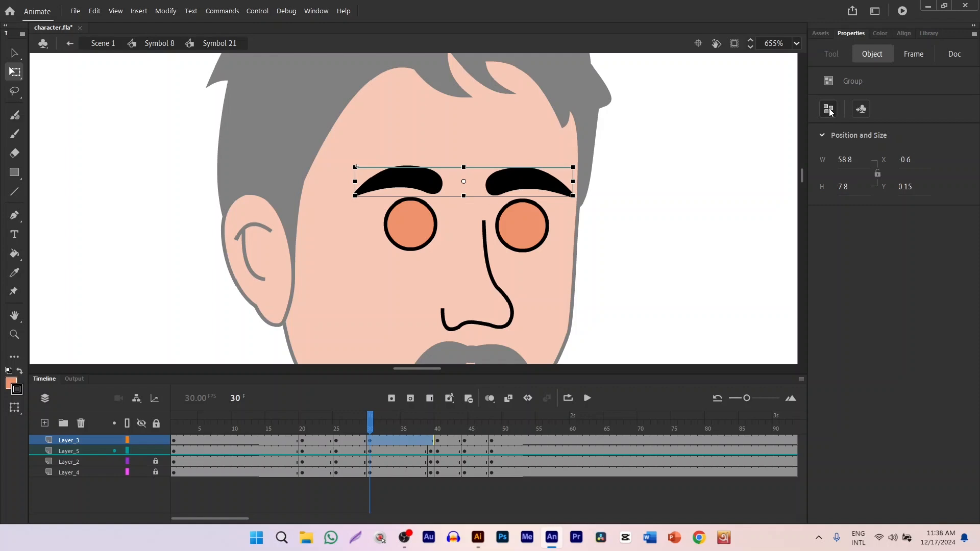
drag(276, 437, 518, 434)
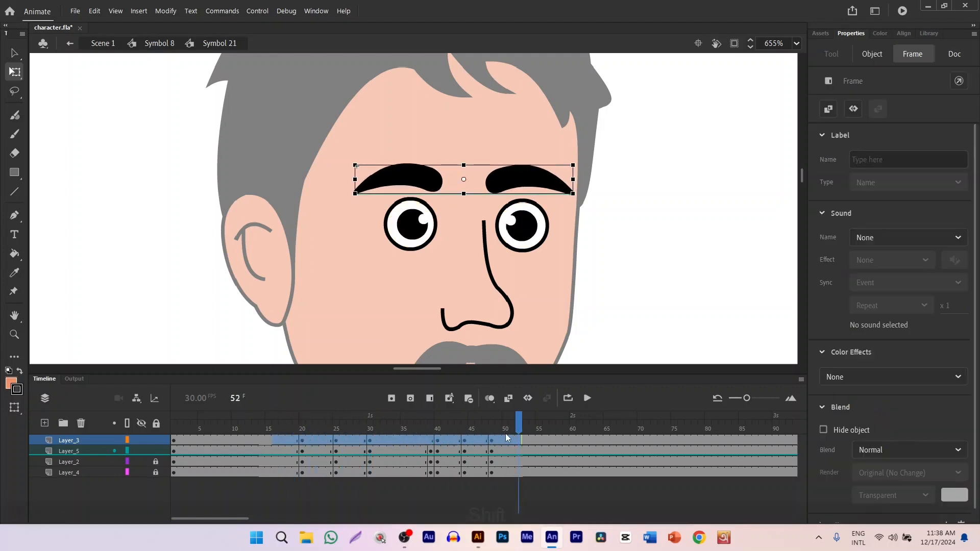
key(shift+F6)
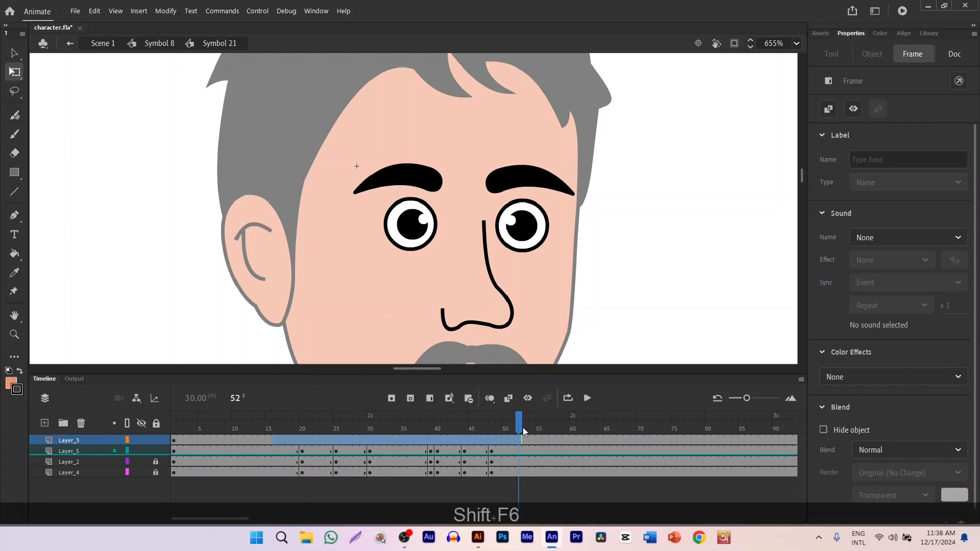
- Ungroup the eyebrows on Layer_3 and convert the two shapes together into a graphic symbol
drag(519, 426, 323, 425)
click(419, 177)
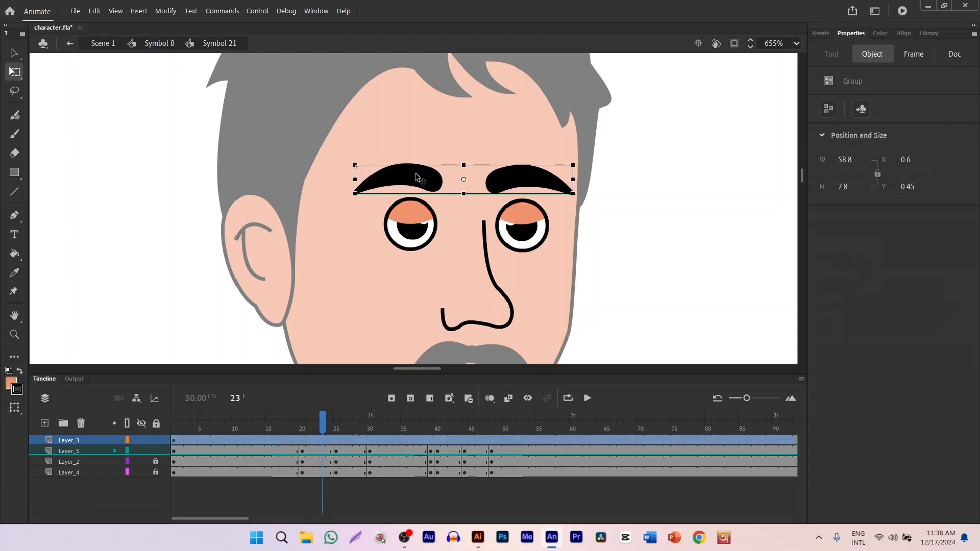
double_click(418, 177)
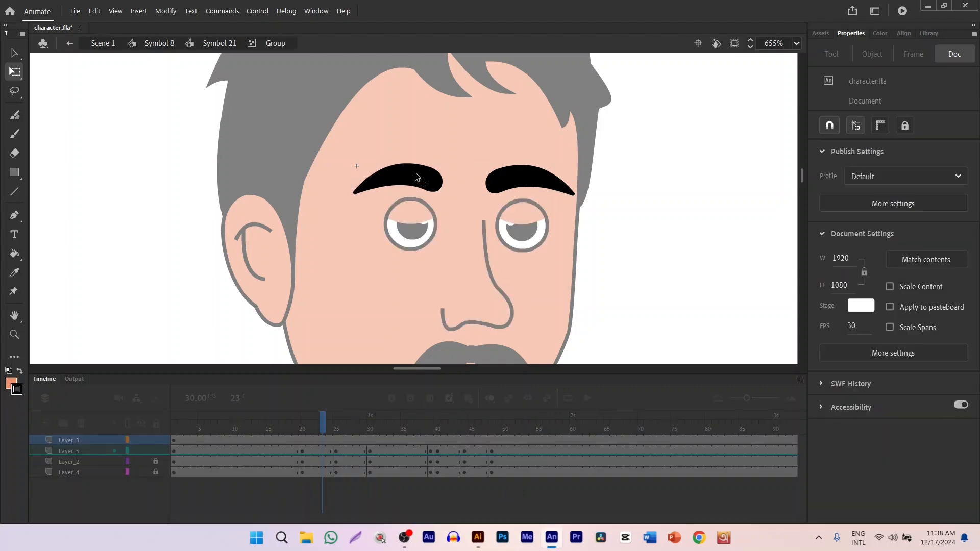
double_click(670, 182)
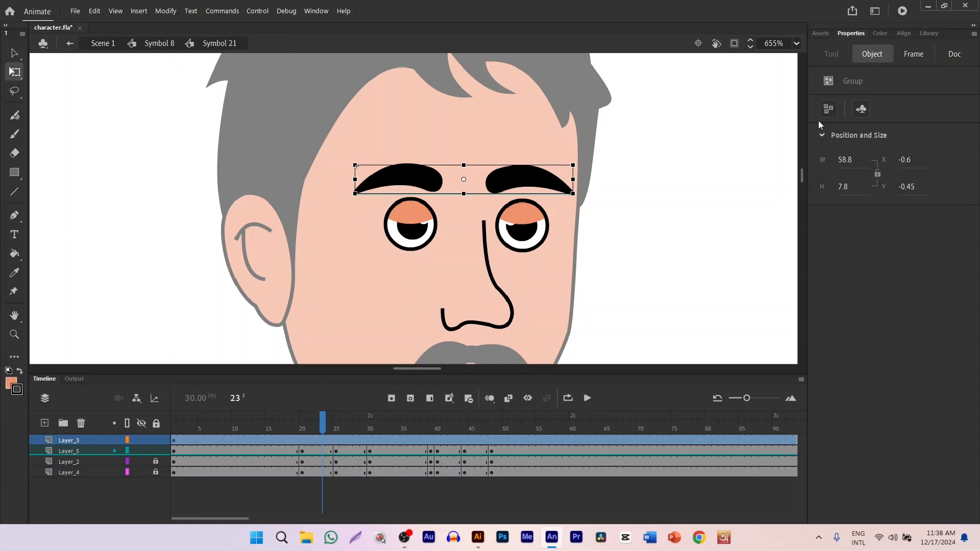
click(831, 112)
drag(259, 127, 661, 192)
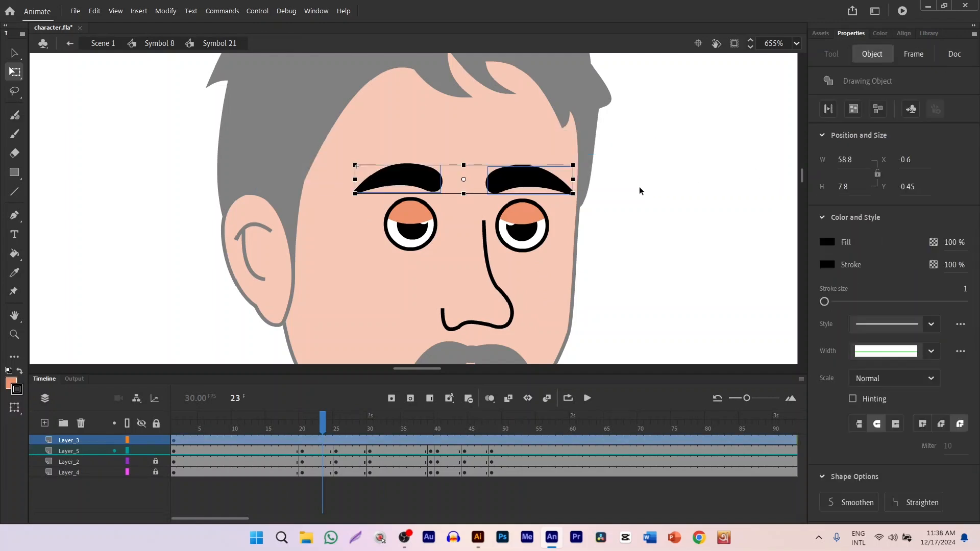
key(F8)
key(Return)
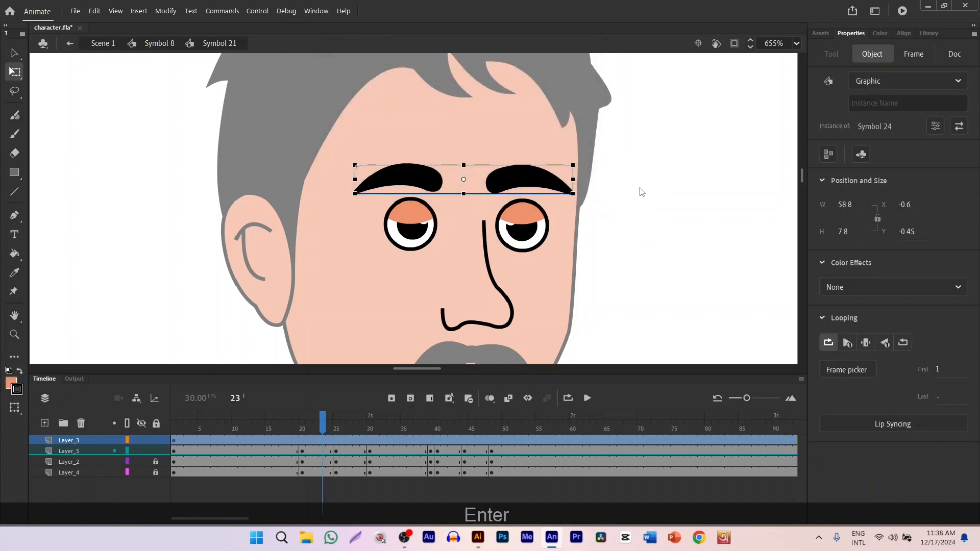
- Open the new eyebrow symbol for editing and add a second frame to Layer_1
double_click(516, 180)
click(649, 446)
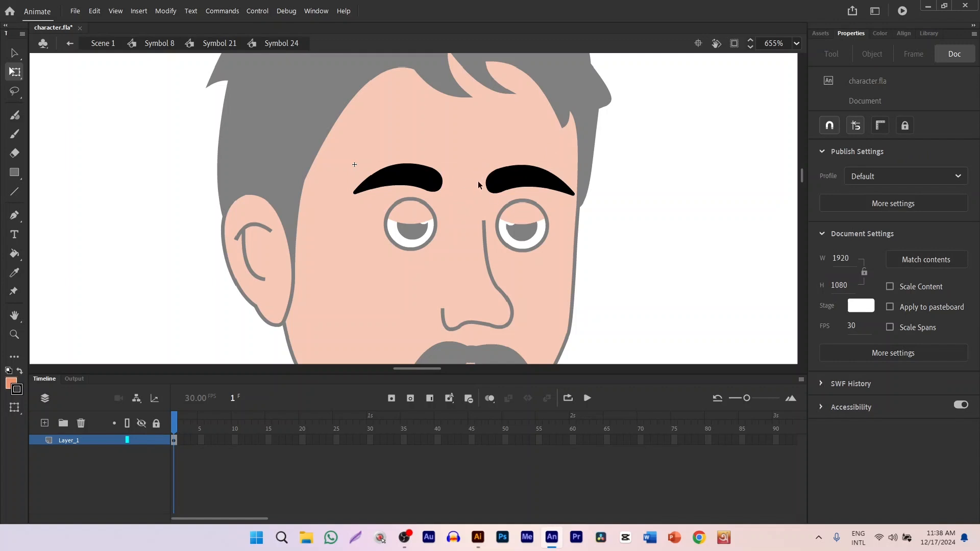
drag(296, 115, 638, 280)
click(182, 441)
key(F5)
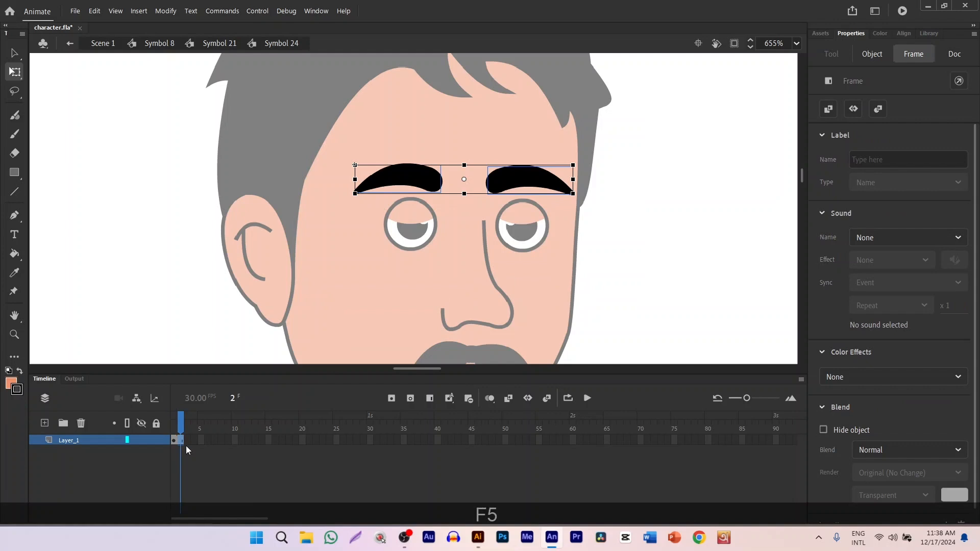
- Paste the copied eyebrow and crease paths in place on frame 2 of the eyebrow symbol
scroll(463, 169, up, 1)
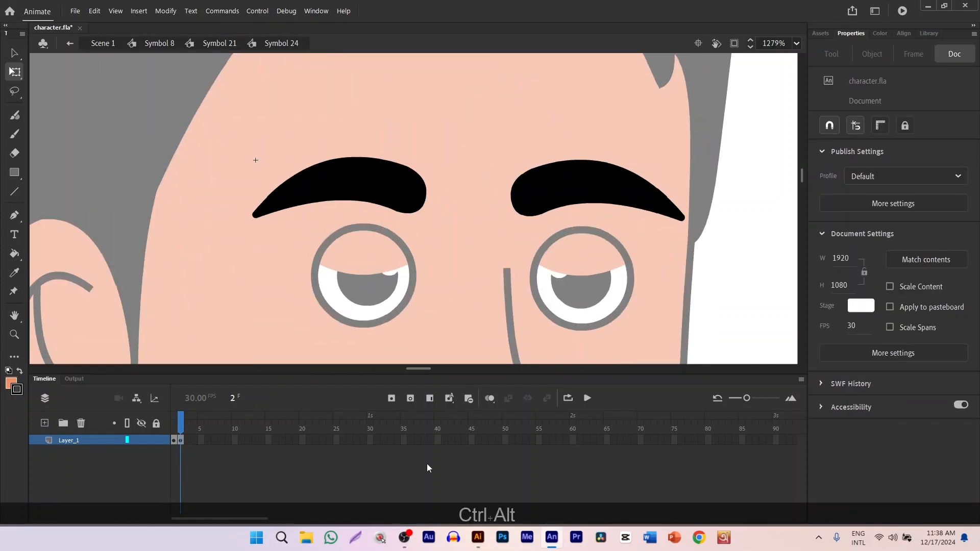
scroll(409, 209, down, 2)
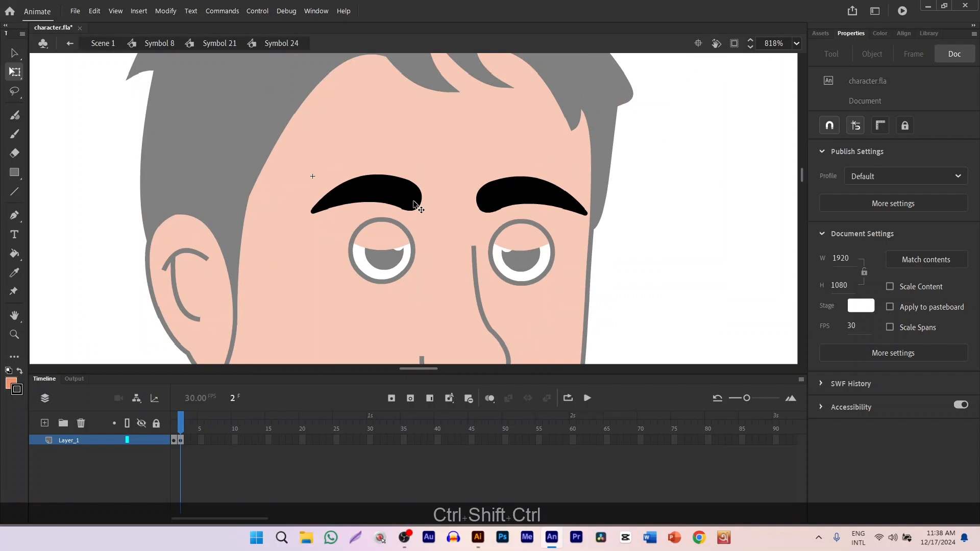
key(ctrl+shift)
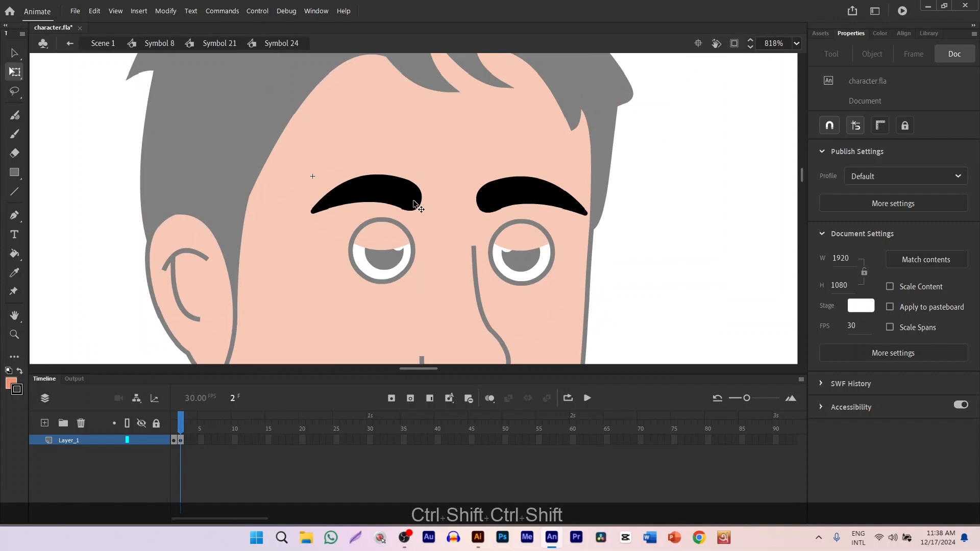
key(ctrl+shift+v)
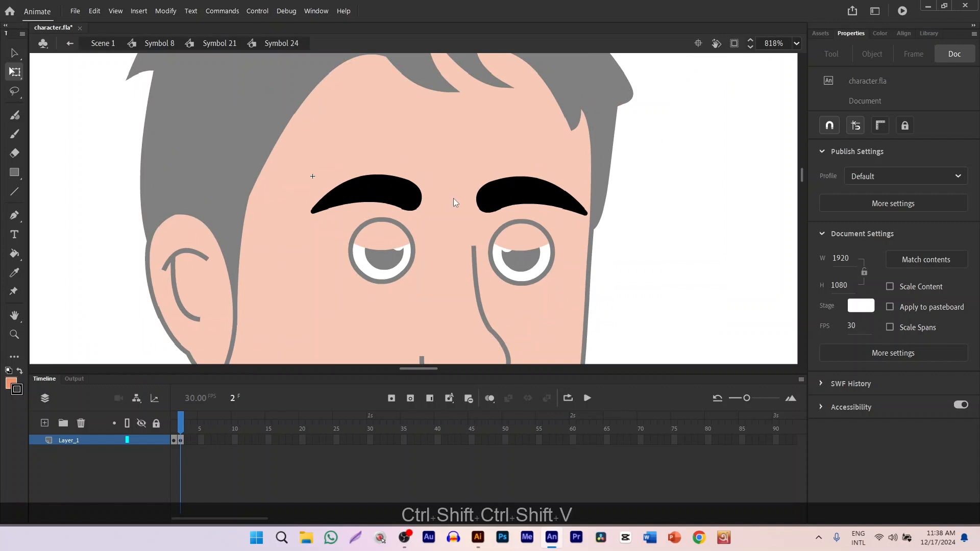
- Move the four pasted crease paths away from the pasted eyebrow outline to the blank area beside the character's head
click(518, 306)
scroll(467, 246, down, 4)
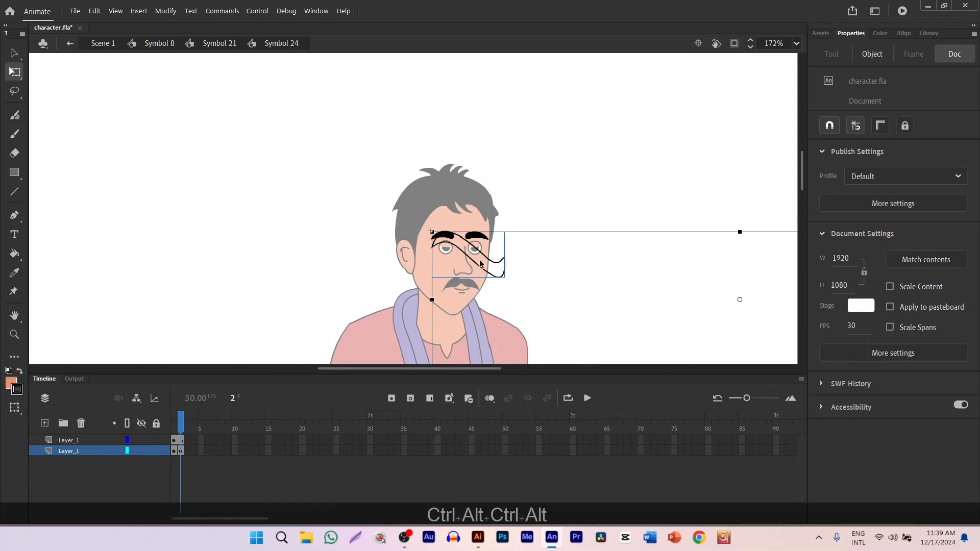
scroll(479, 261, down, 6)
scroll(568, 277, up, 4)
drag(566, 237, 659, 290)
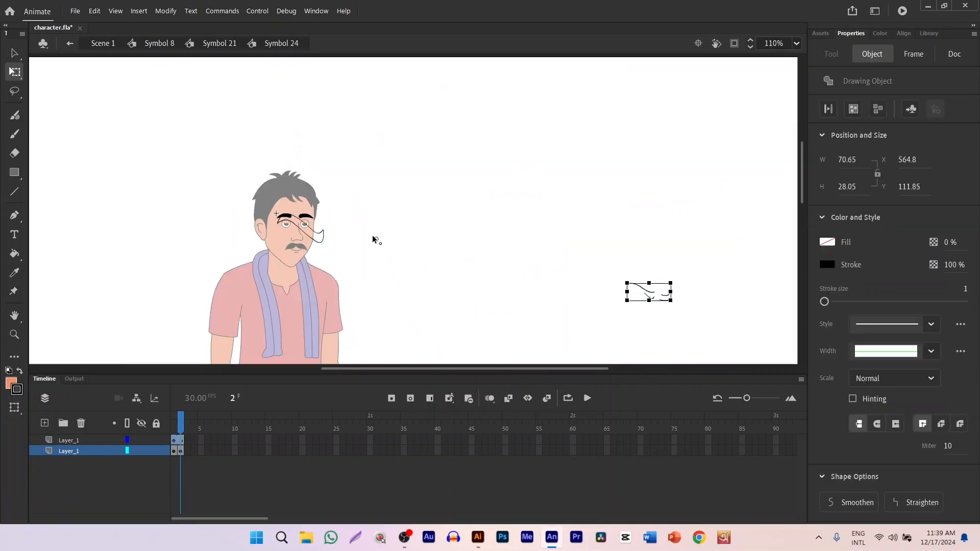
scroll(327, 210, up, 8)
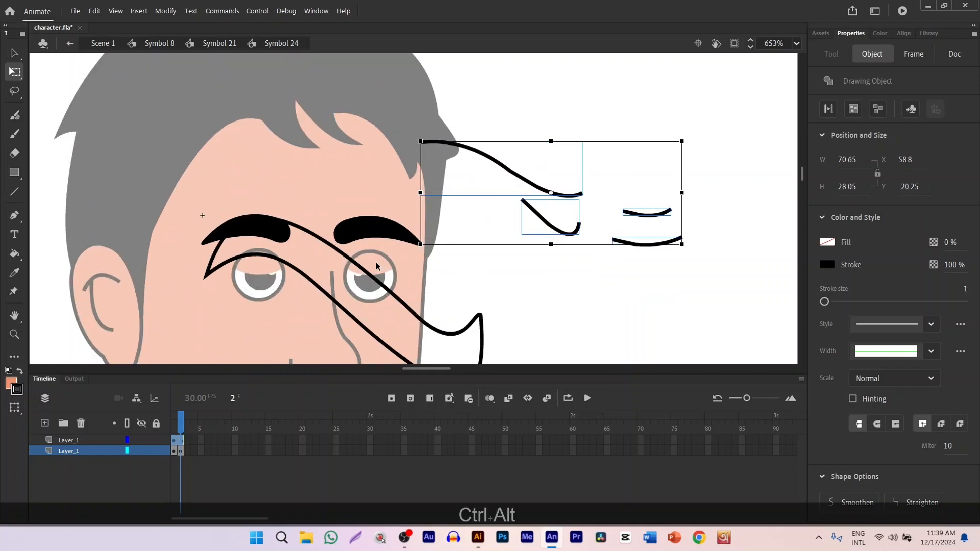
click(513, 278)
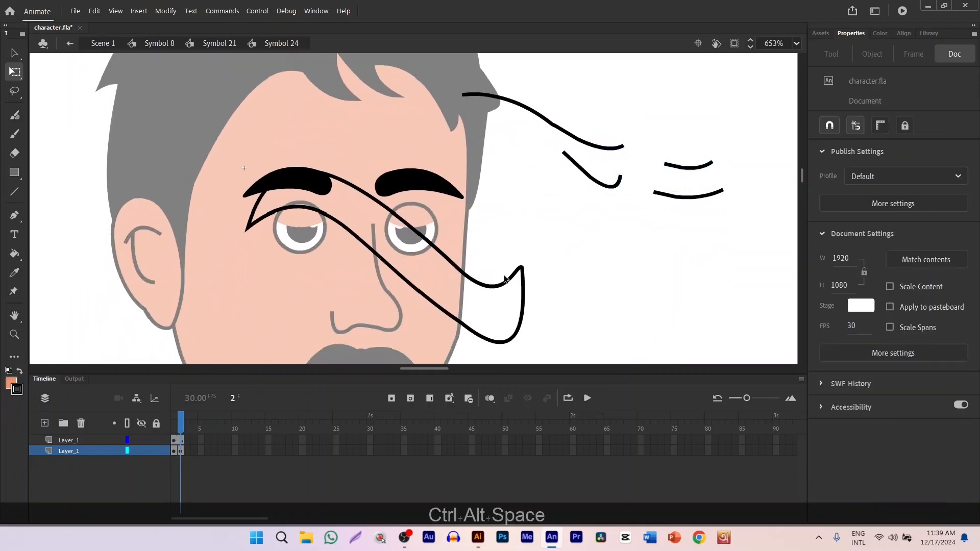
- Fill the pasted eyebrow outline with the black sampled from the existing eyebrow
click(504, 285)
click(16, 274)
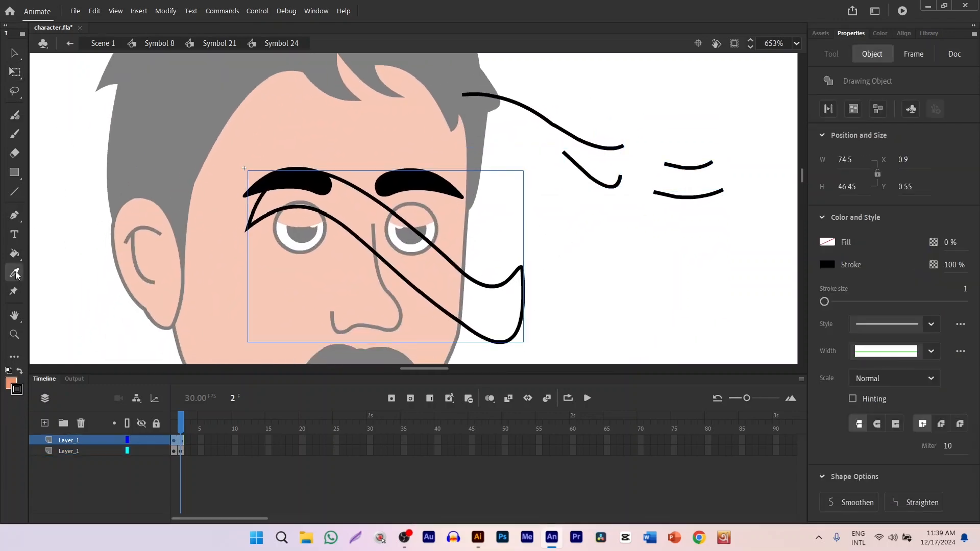
click(304, 177)
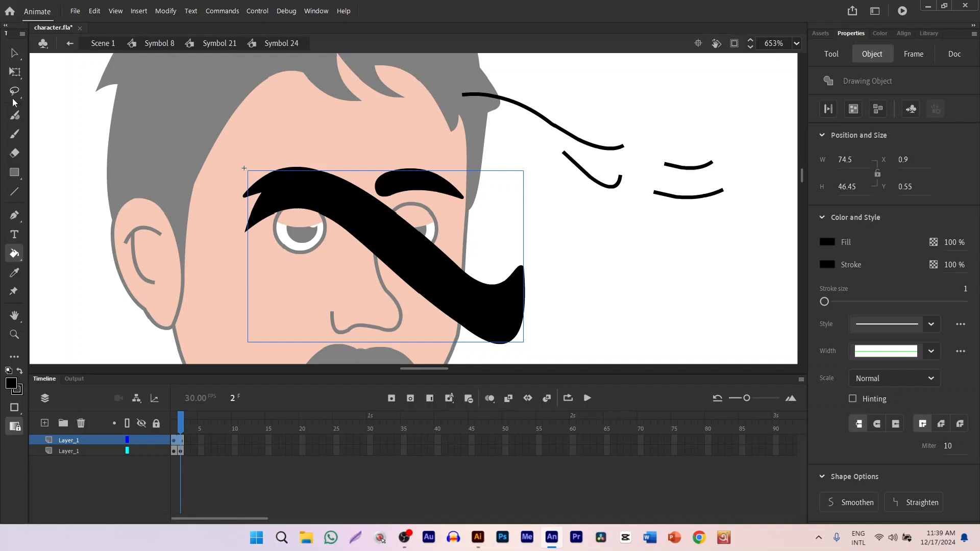
- Scale the filled eyebrow down to about 15.6 by 9.75 and move it up to brow level
click(16, 72)
drag(525, 169, 415, 210)
scroll(318, 229, up, 3)
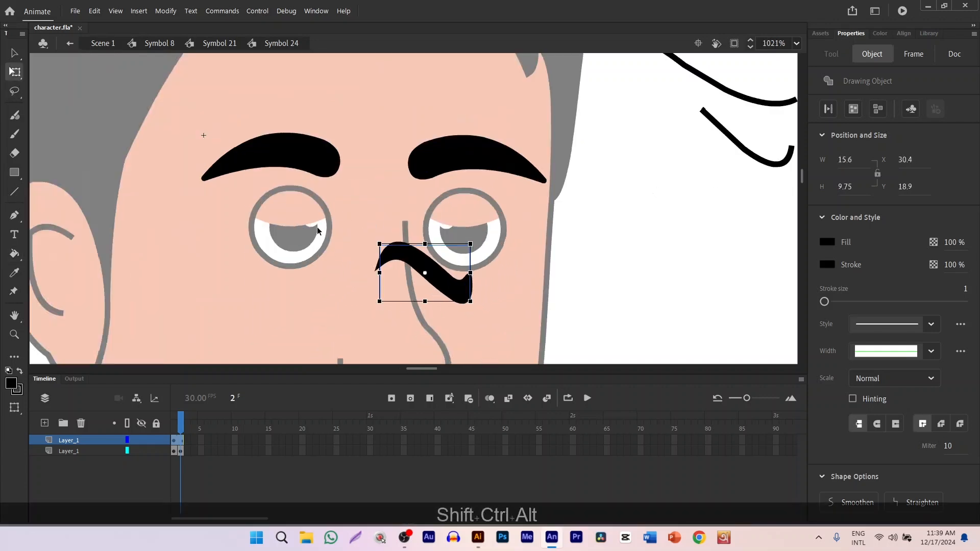
drag(446, 268, 472, 99)
- Replace the original eyebrow above the eye nearest the ear with the new one, stretched to about 20.35 by 13.6
click(277, 140)
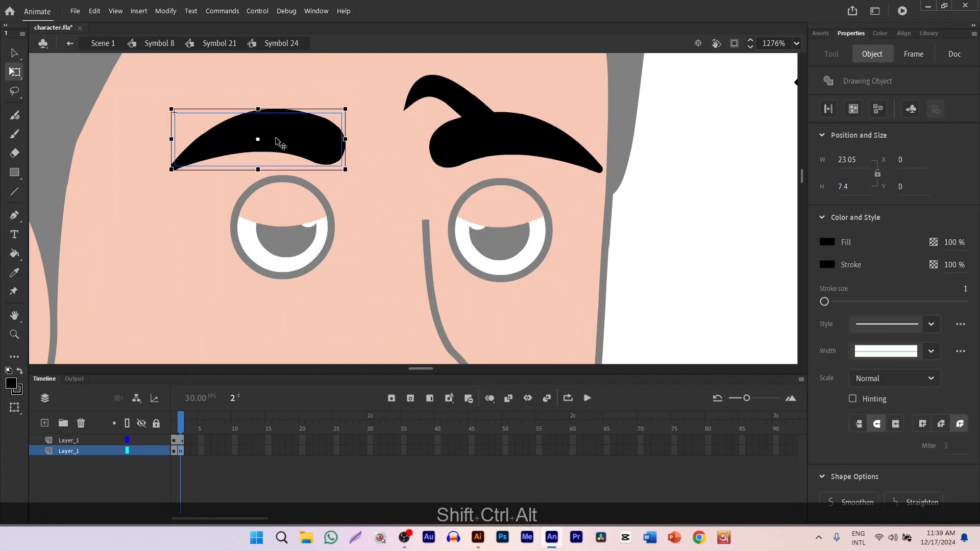
key(Delete)
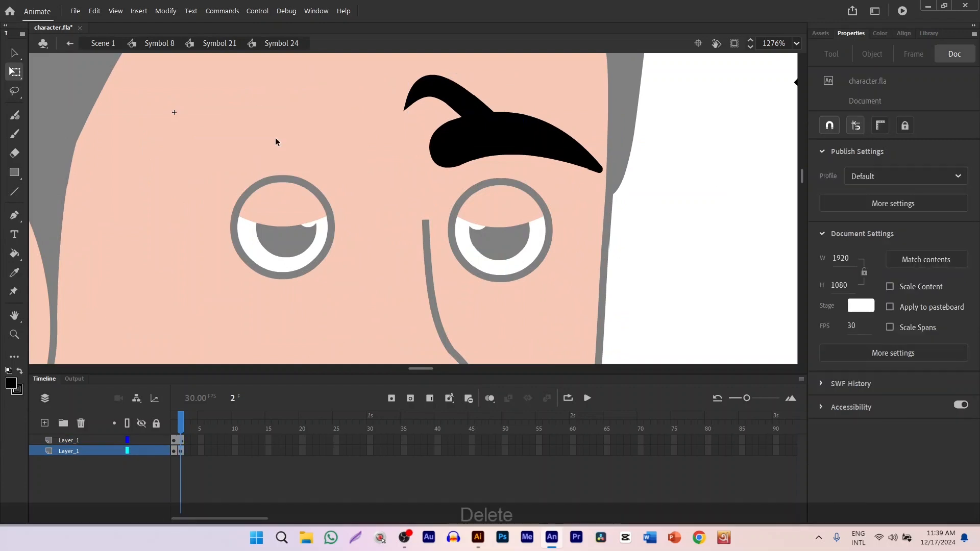
drag(449, 89, 289, 110)
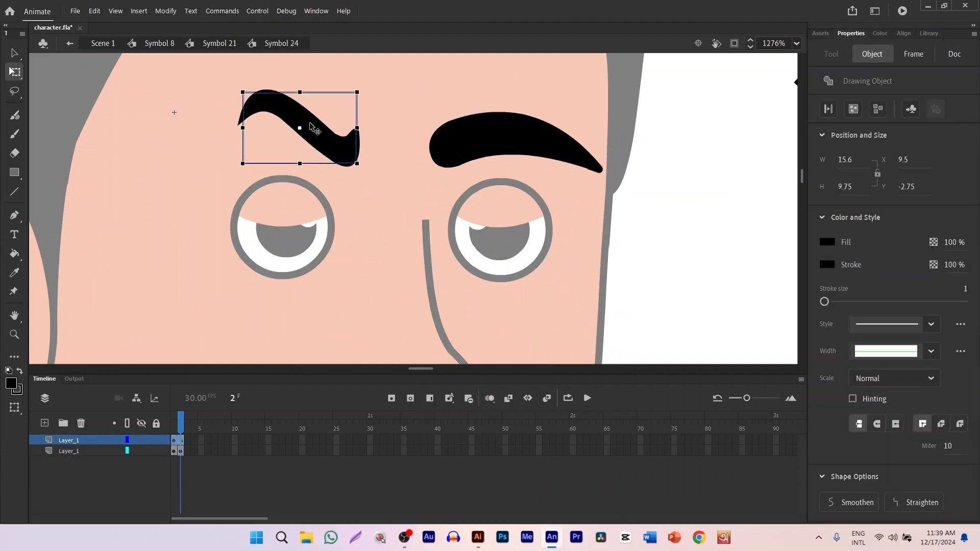
drag(297, 164, 294, 177)
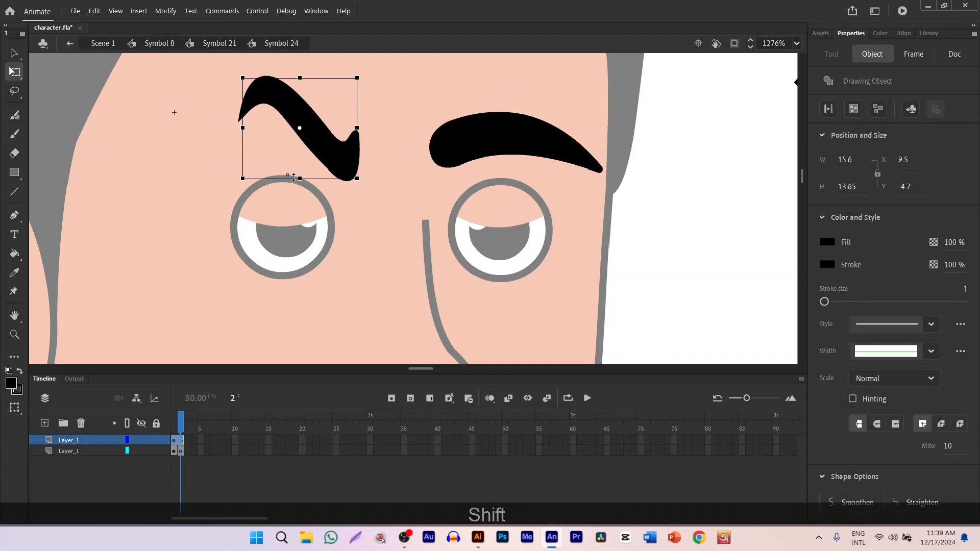
drag(357, 127, 375, 121)
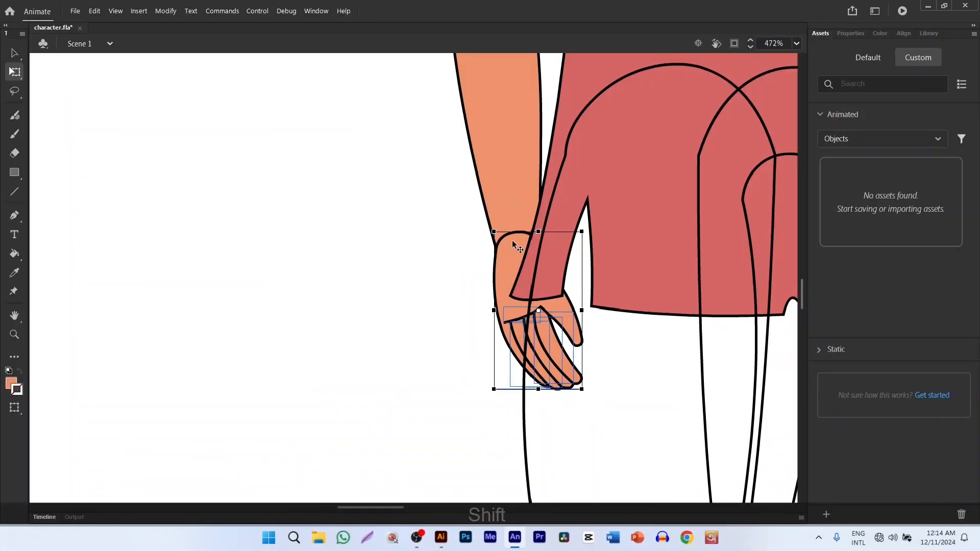
- Bring the forearm and hand shapes to the front, above the shirt
key(ctrl+z)
key(ctrl+x)
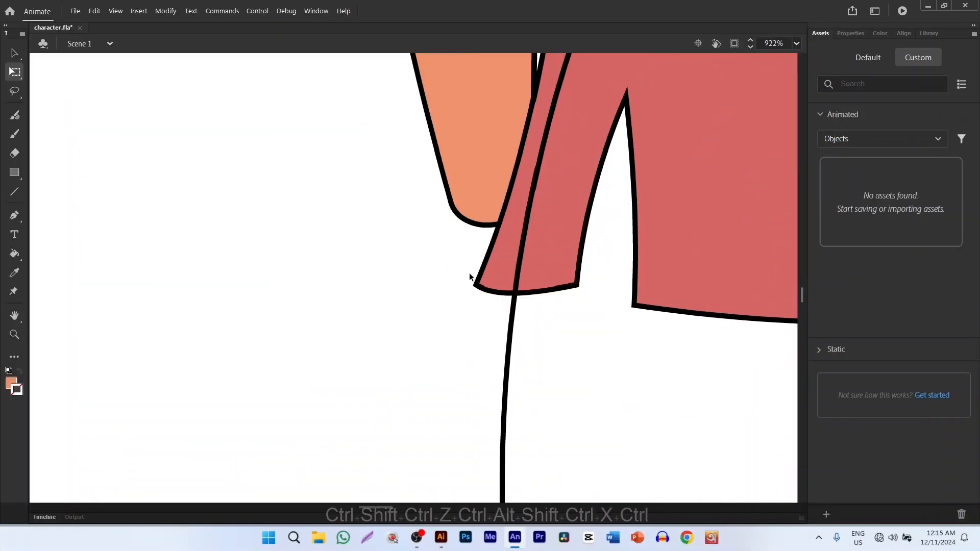
key(ctrl+z)
right_click(471, 286)
mouse_move(510, 381)
click(710, 382)
- Deselect the forearm and convert the hand shapes to a graphic symbol
scroll(570, 251, down, 2)
shift+click(505, 286)
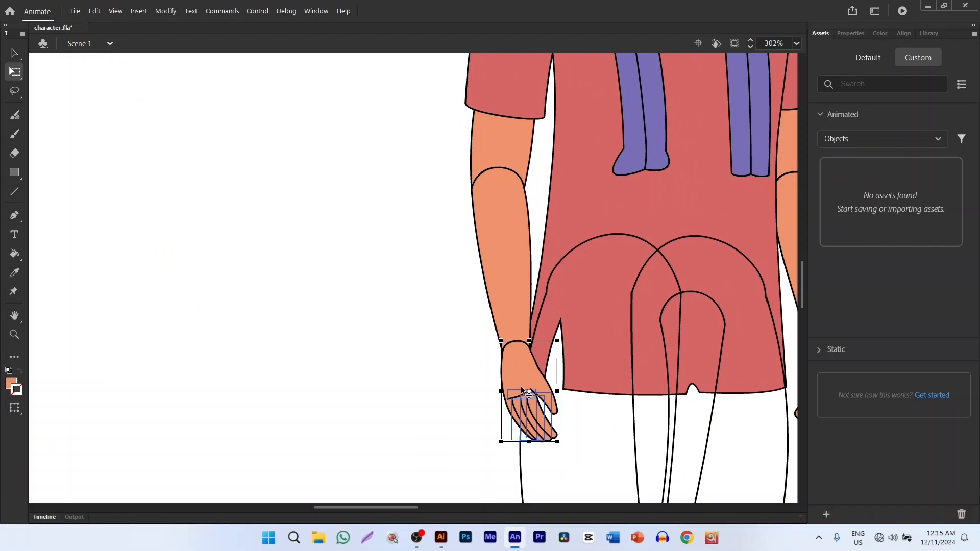
key(F8)
click(399, 99)
click(400, 155)
key(Return)
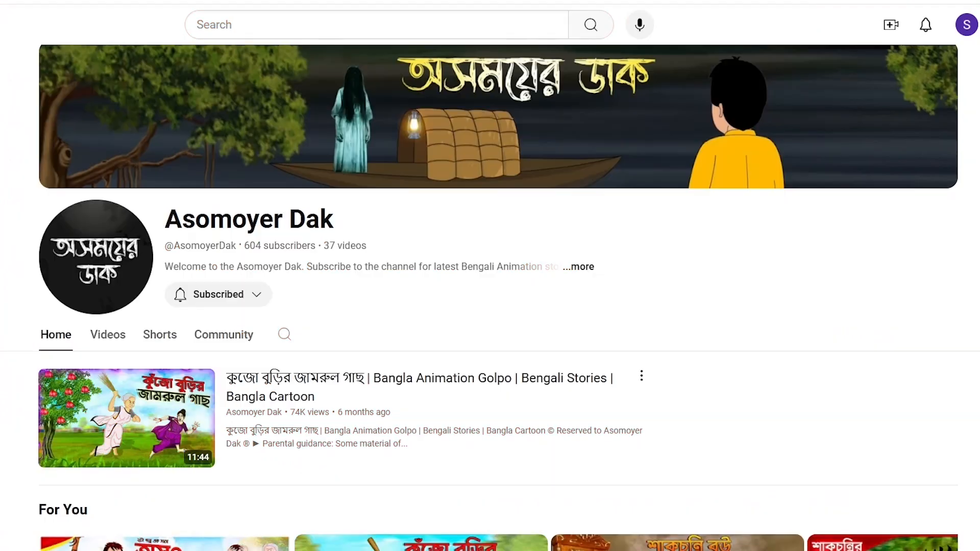
- Look through the Asomoyer Dak channel's home page on YouTube
scroll(489, 296, down, 2)
scroll(490, 296, down, 3)
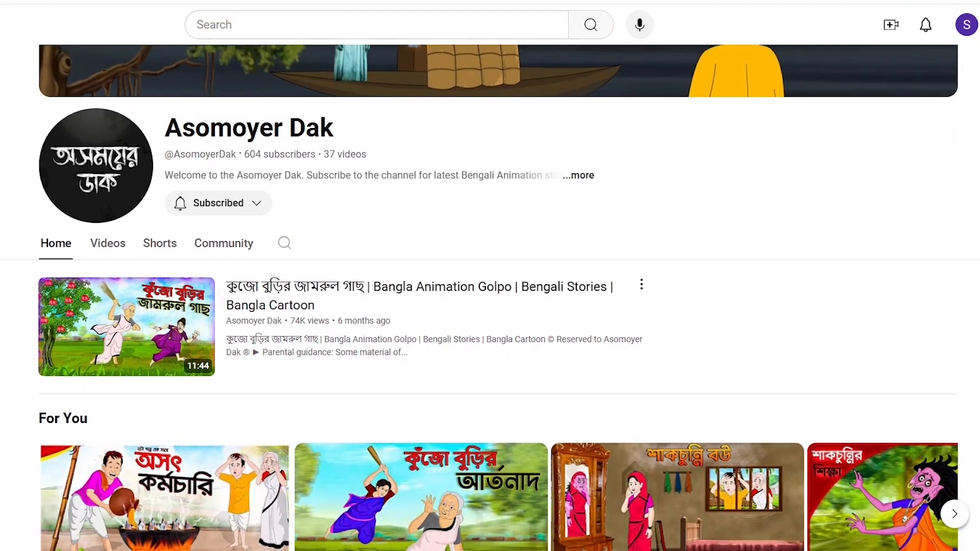
scroll(490, 296, down, 5)
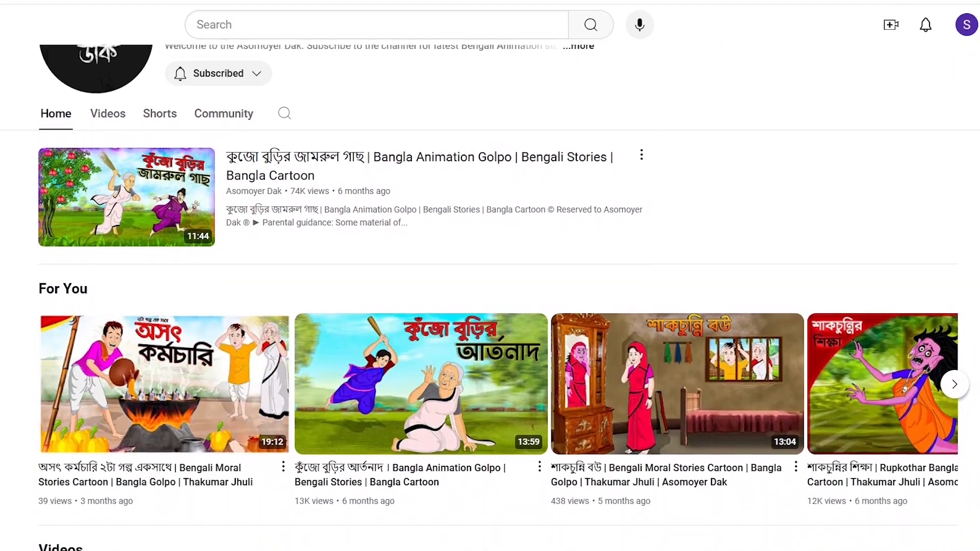
scroll(490, 296, down, 3)
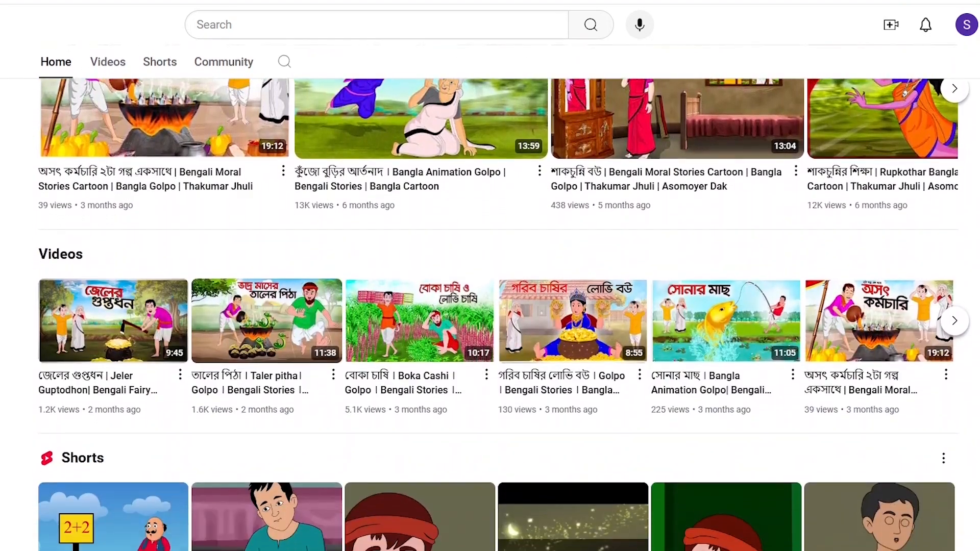
scroll(490, 296, up, 5)
scroll(490, 296, up, 6)
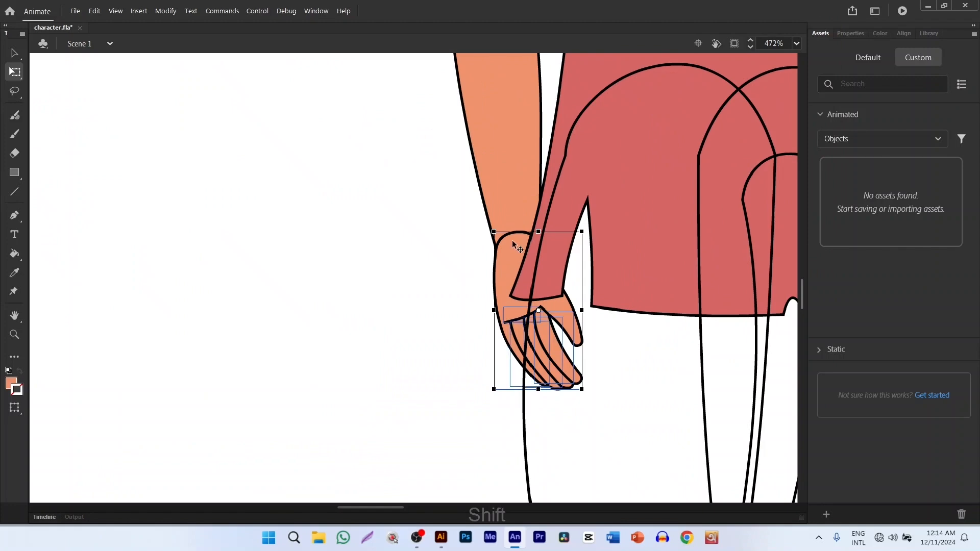
- Select the forearm together with the hand and bring both to the front of the shirt
key(ctrl+z)
scroll(545, 308, up, 1)
key(ctrl+x)
key(ctrl+z)
scroll(545, 308, down, 1)
shift+click(470, 286)
right_click(470, 287)
click(707, 379)
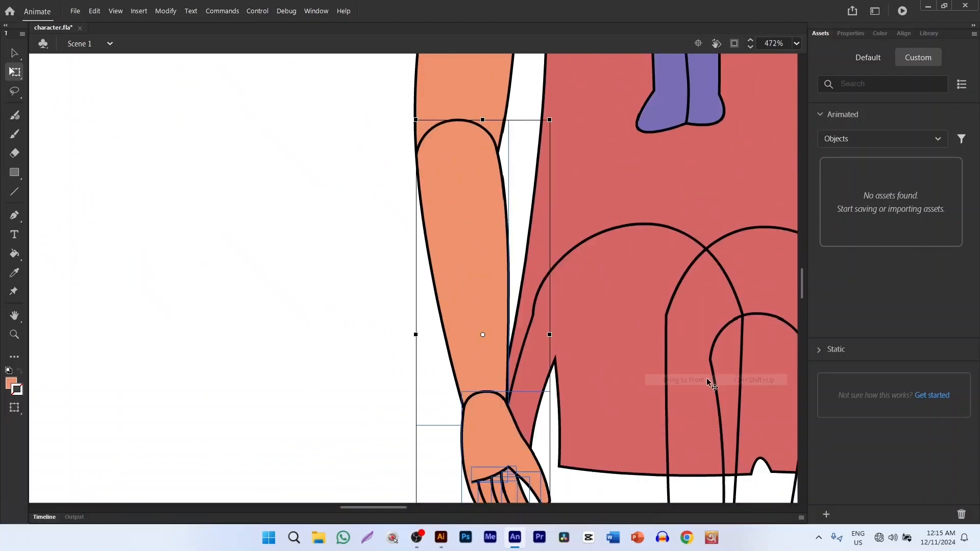
- Convert only the hand to a symbol of type Graphic, leaving the forearm out of the selection
scroll(572, 253, down, 2)
shift+click(510, 288)
key(F8)
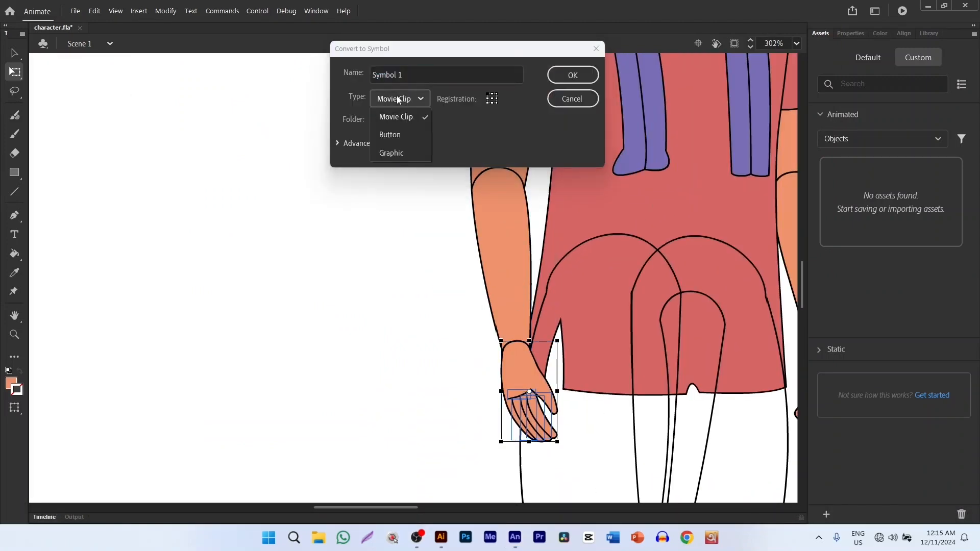
click(402, 154)
key(Return)
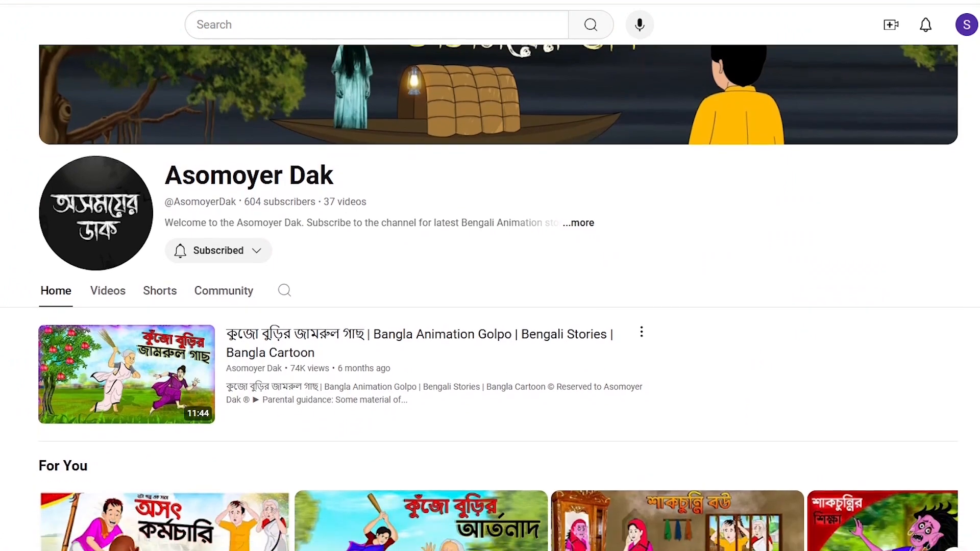
- Review the featured, For You and Videos sections on the Asomoyer Dak YouTube home page
scroll(490, 307, down, 2)
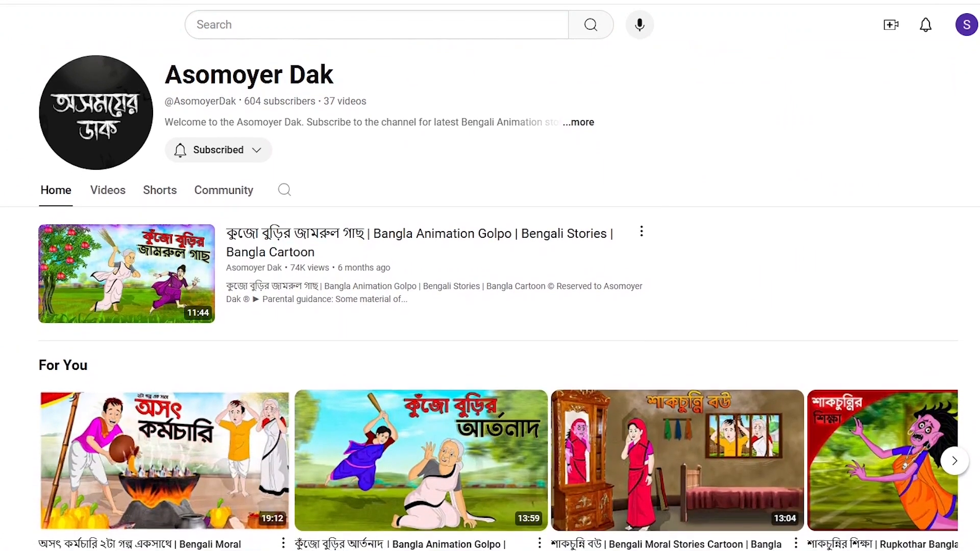
scroll(490, 306, down, 5)
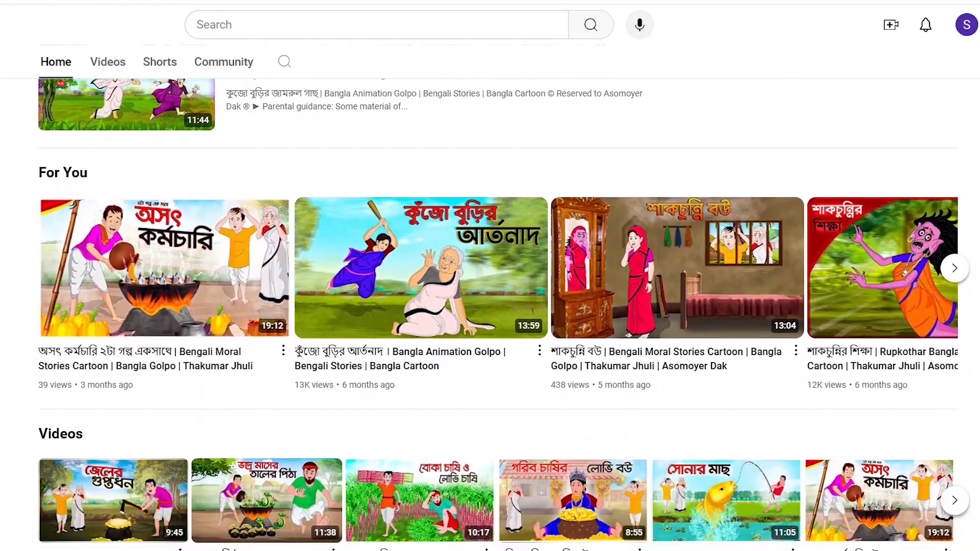
scroll(490, 306, down, 3)
scroll(490, 306, up, 5)
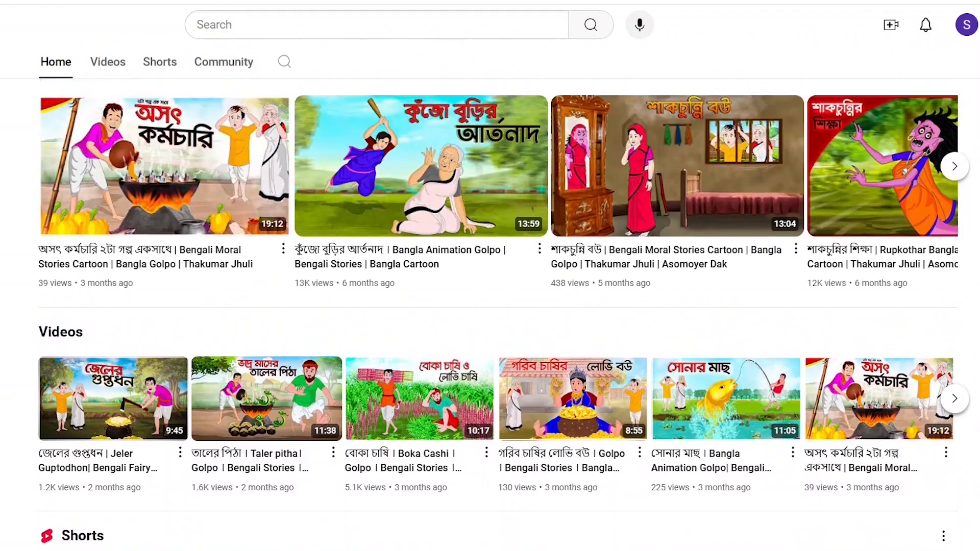
scroll(958, 173, up, 5)
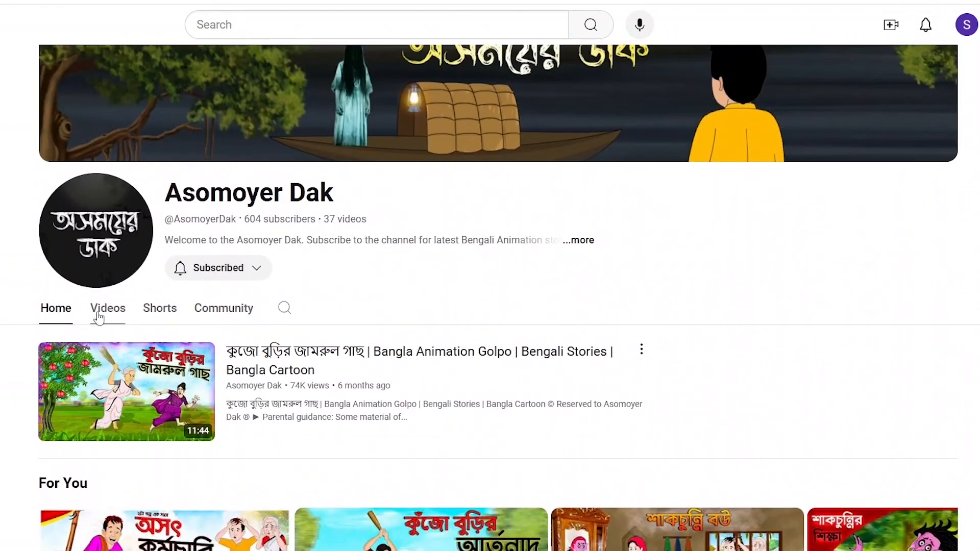
- Open the channel's full video list and examine the latest cartoon uploads
click(99, 314)
scroll(98, 317, down, 7)
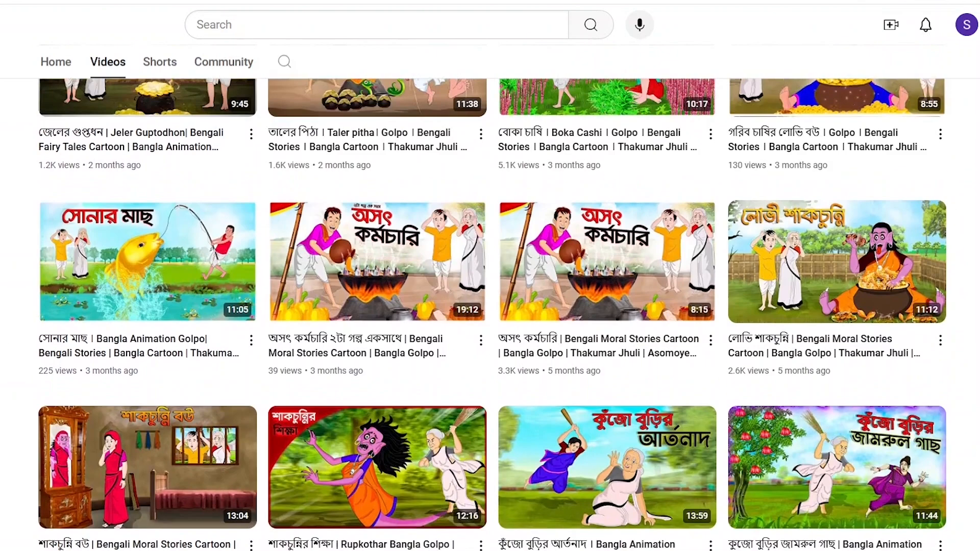
scroll(490, 306, up, 3)
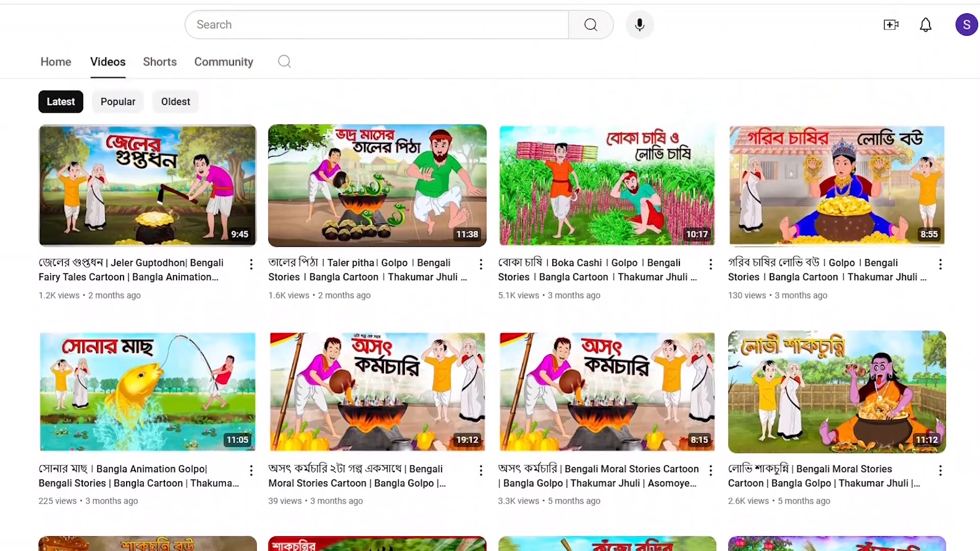
scroll(490, 307, up, 4)
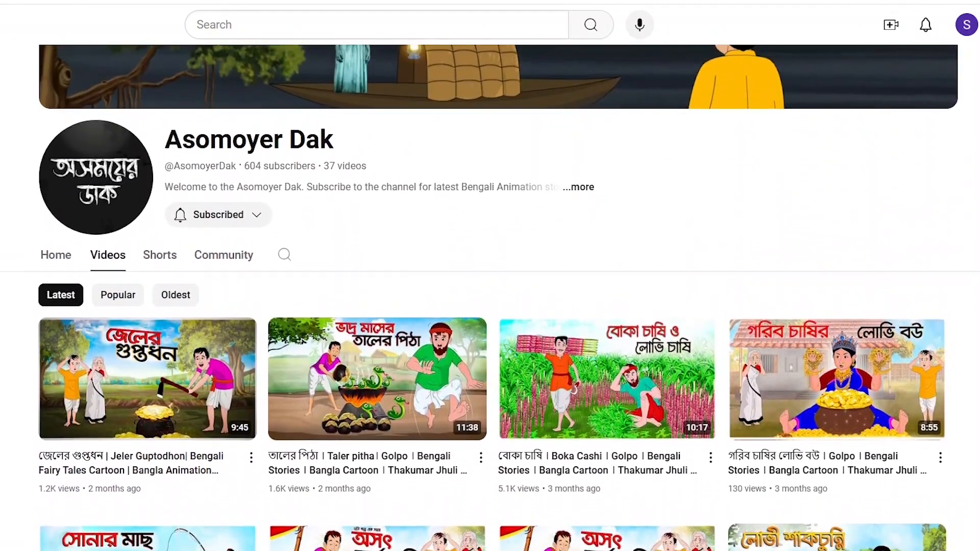
scroll(490, 307, up, 2)
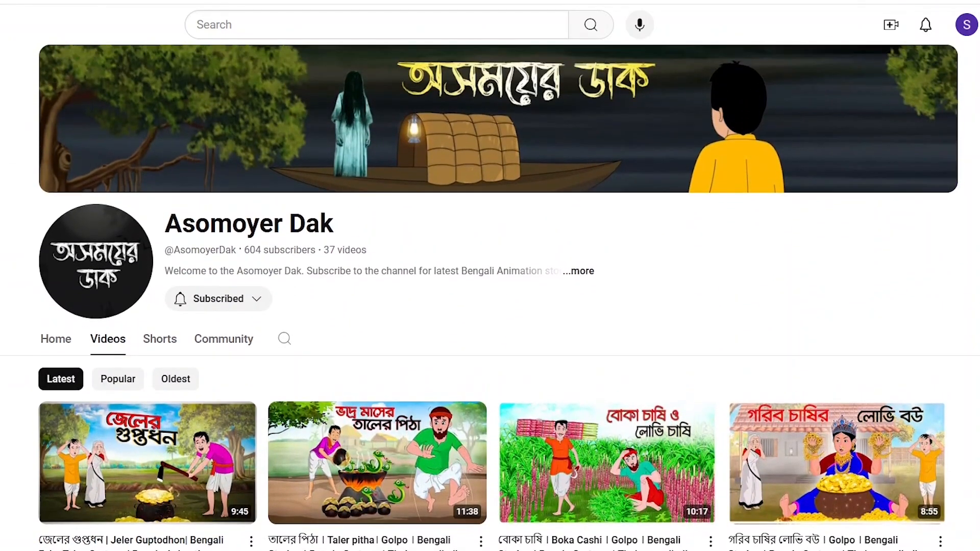
scroll(490, 306, down, 3)
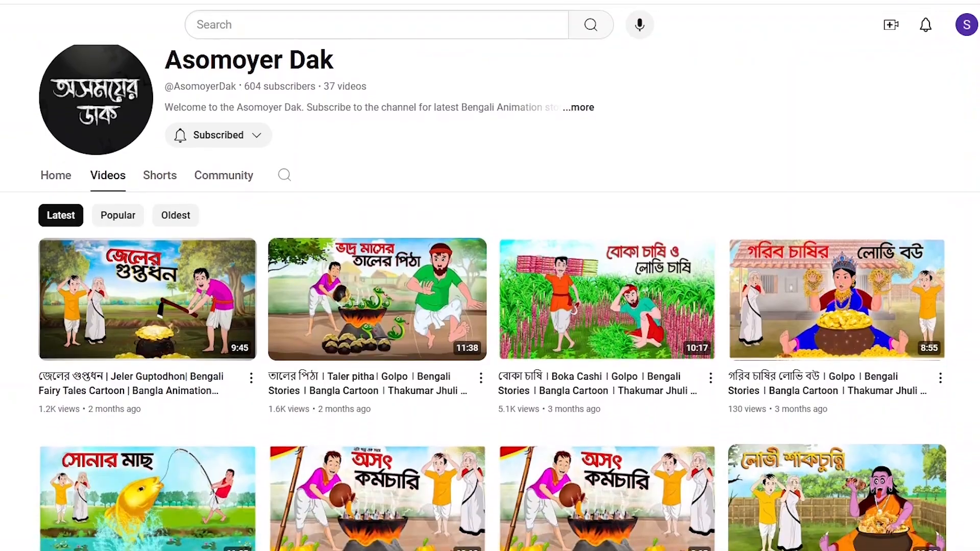
scroll(489, 307, down, 1)
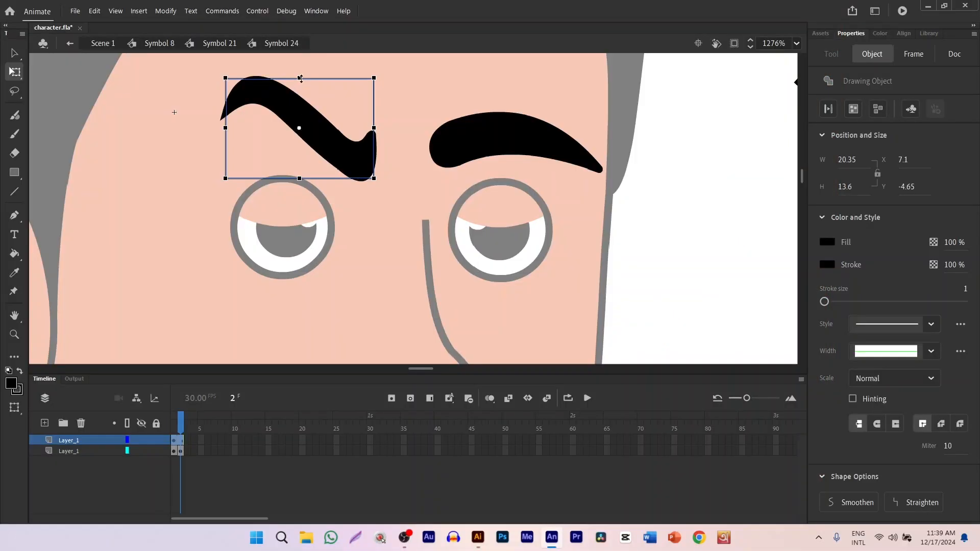
- Stretch the new eyebrow to about 14.3 high, and bend its lower inner edge downward inside the drawing object
drag(301, 78, 299, 75)
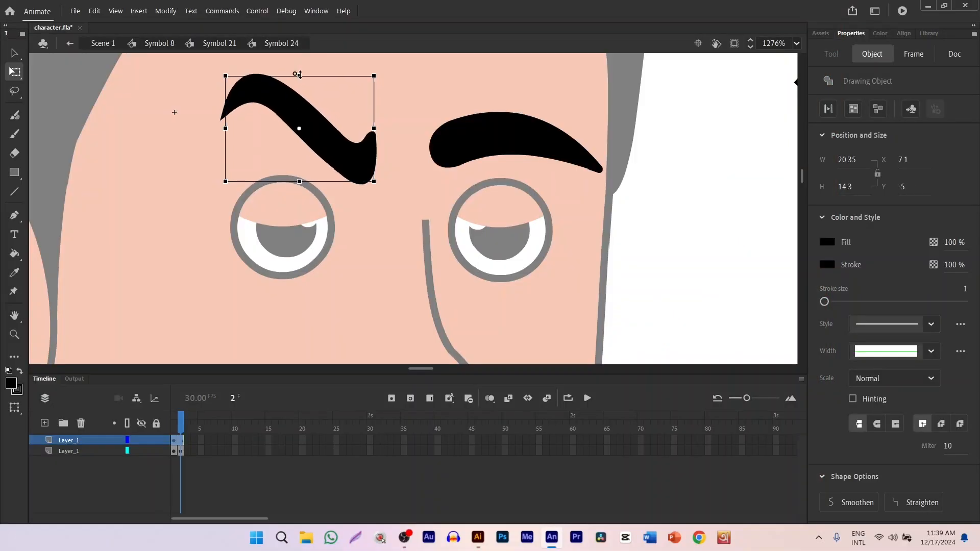
double_click(325, 151)
click(290, 160)
scroll(298, 155, up, 3)
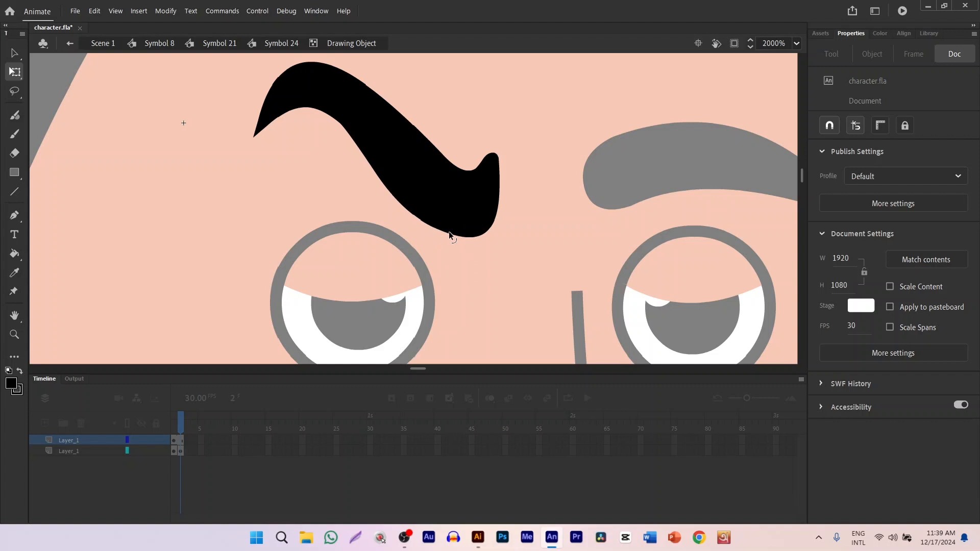
drag(449, 232, 444, 247)
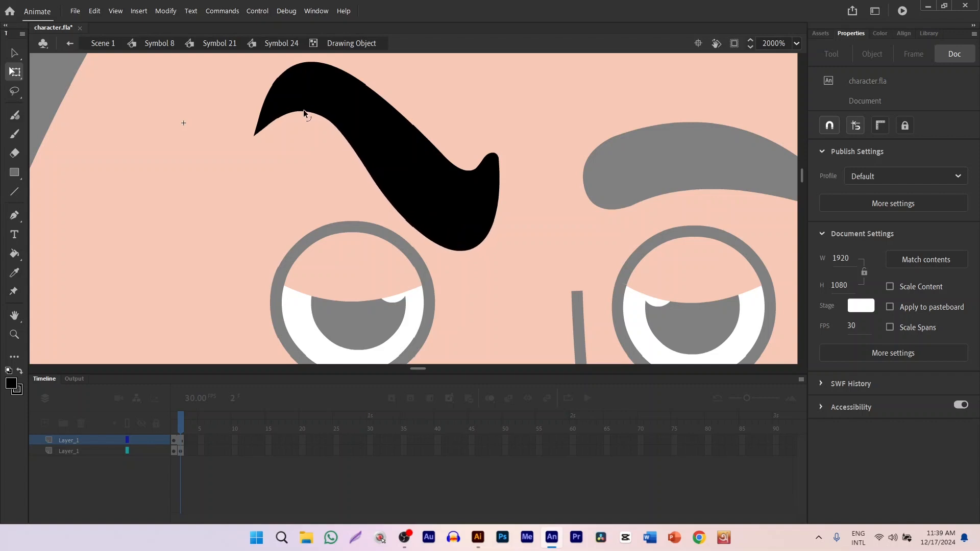
- Bend the eyebrow's lower edge near its outer tip, reduce its height to about 13.45, and raise it above the eye
drag(298, 116, 340, 135)
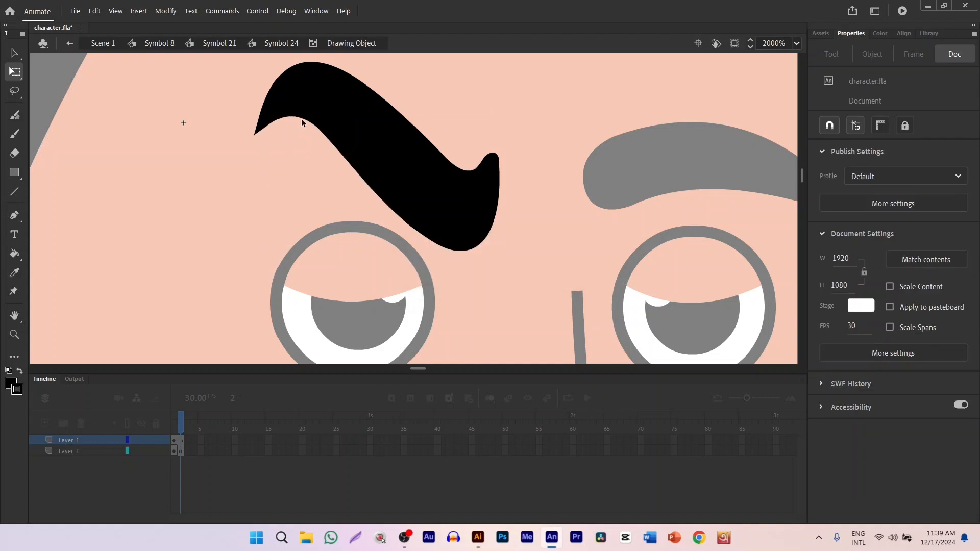
drag(297, 115, 296, 118)
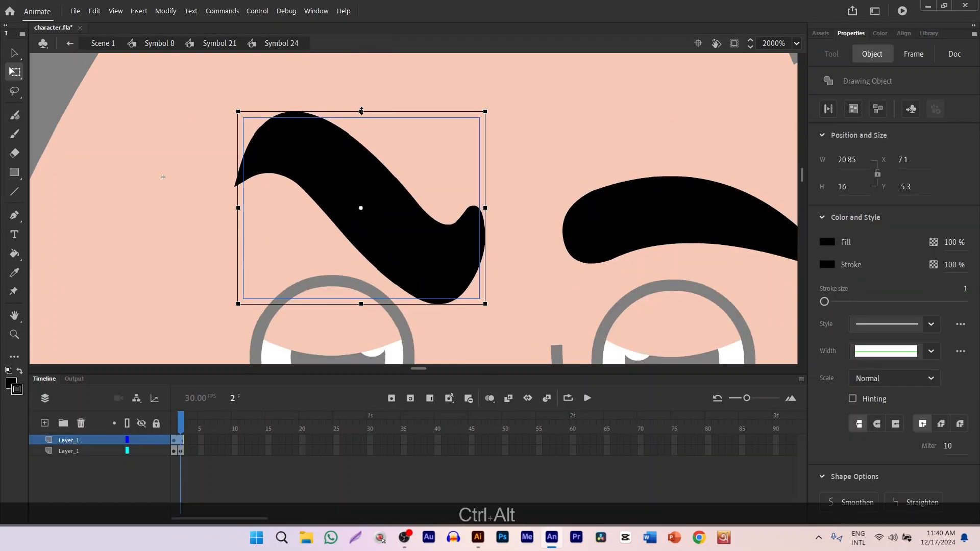
drag(361, 110, 367, 127)
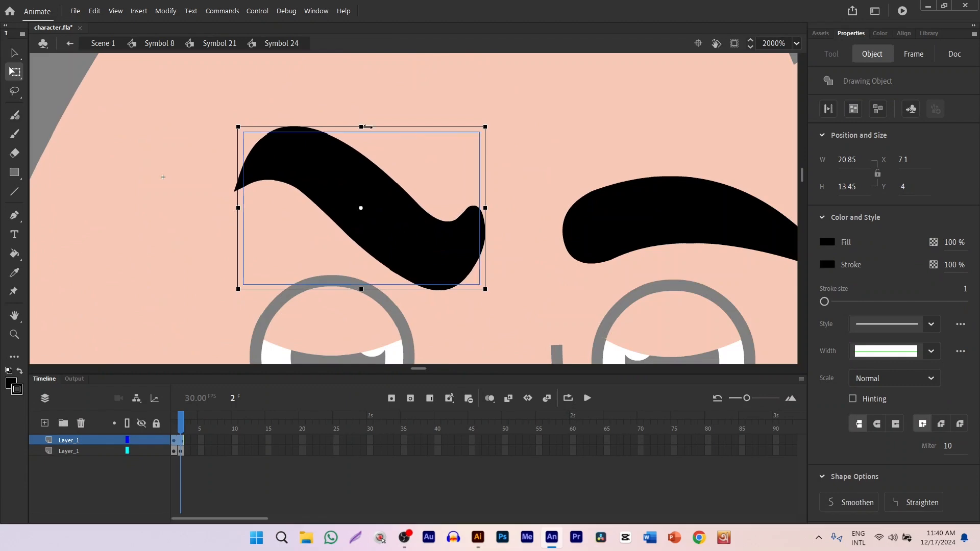
double_click(432, 159)
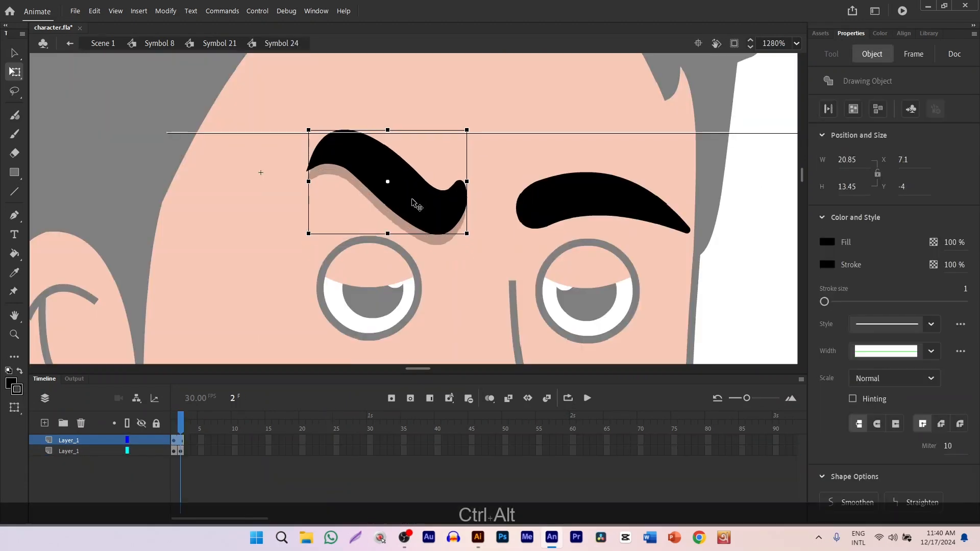
drag(417, 204, 407, 167)
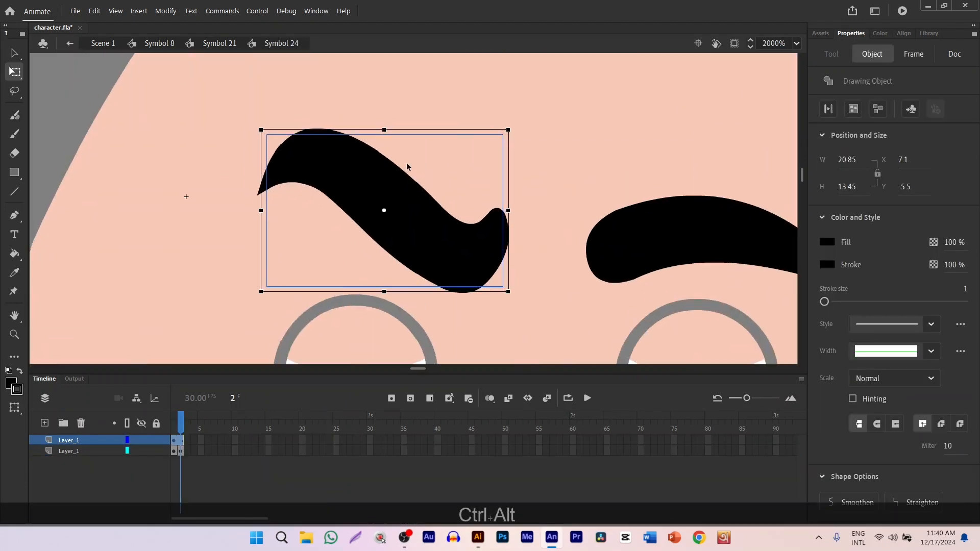
- Resize the new eyebrow to about 21.15 wide by 12.65 high and position it just above the eye
drag(508, 130, 500, 134)
scroll(423, 157, down, 4)
scroll(411, 164, up, 3)
drag(433, 205, 424, 206)
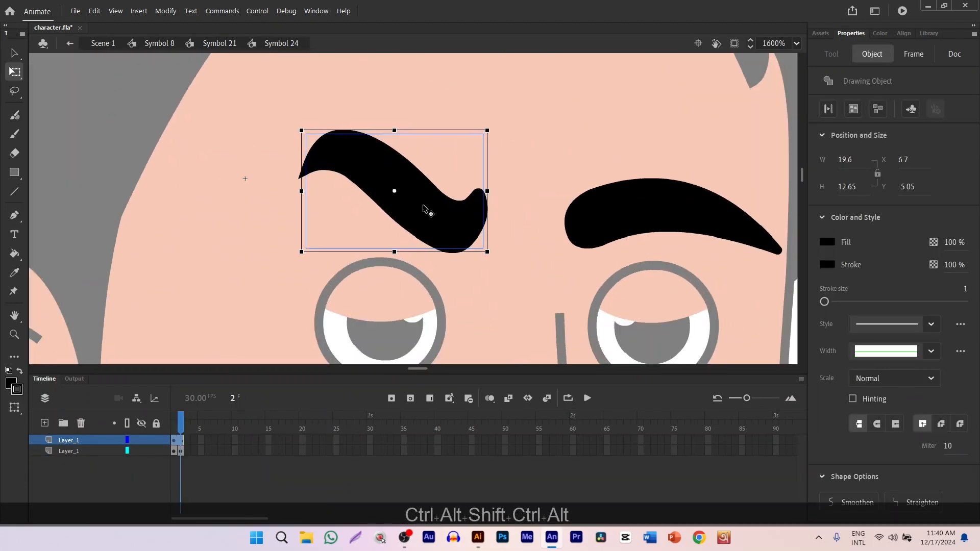
drag(301, 190, 294, 191)
drag(428, 224, 421, 229)
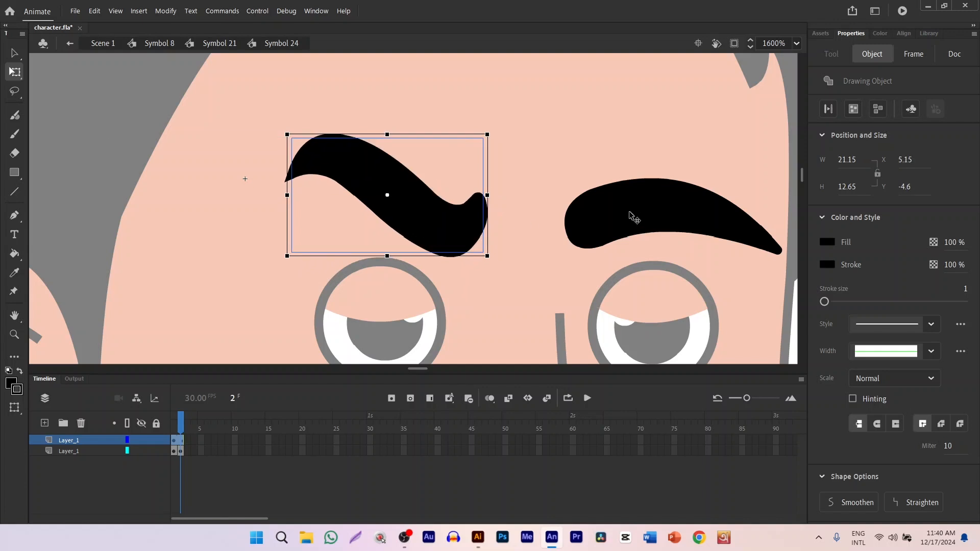
- Replace the old eyebrow over the other eye with a duplicate of the reshaped eyebrow
click(631, 216)
key(Delete)
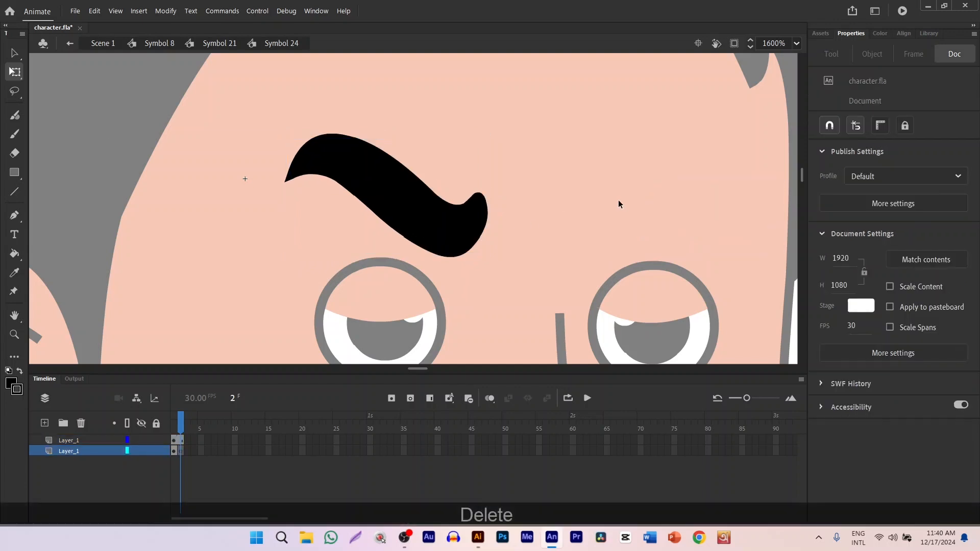
click(398, 217)
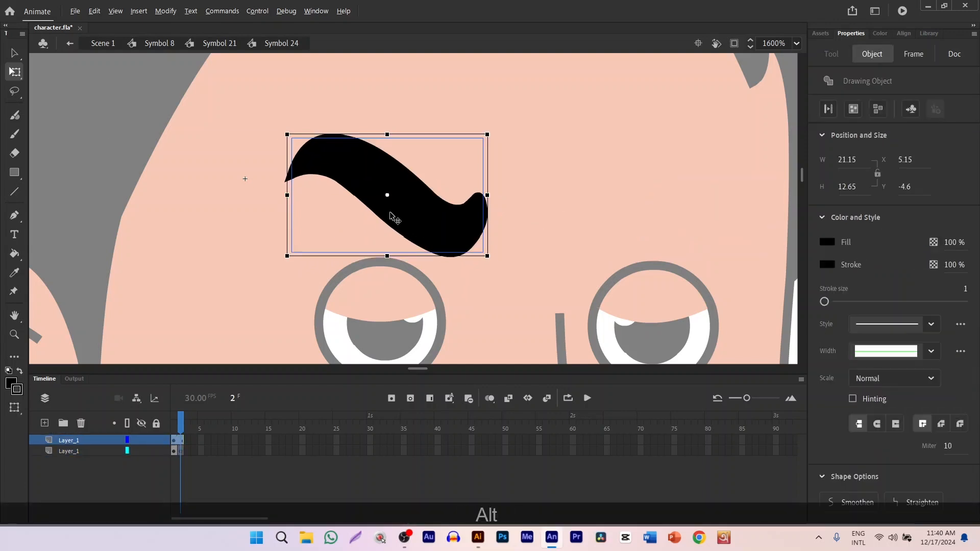
drag(402, 224, 664, 207)
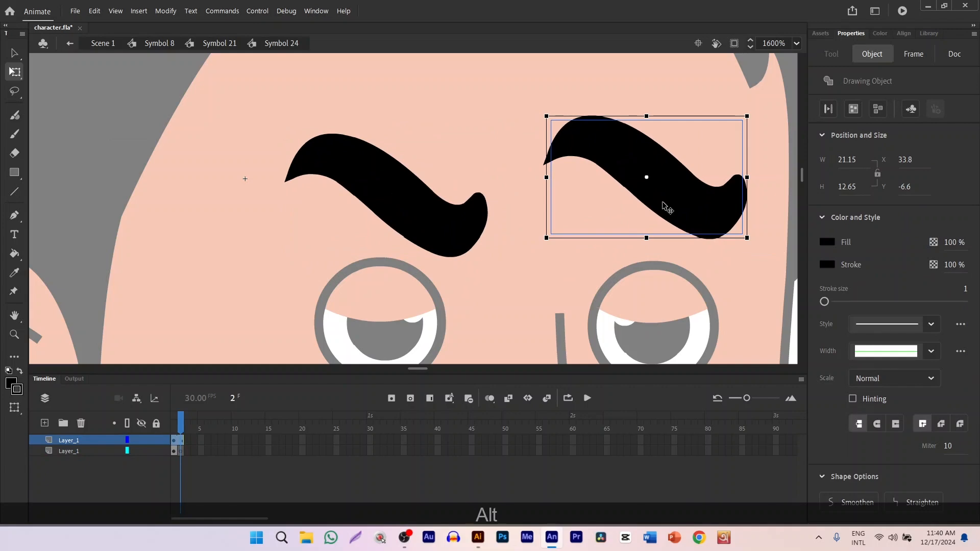
- Flip the duplicated eyebrow horizontally so it mirrors the original
right_click(670, 204)
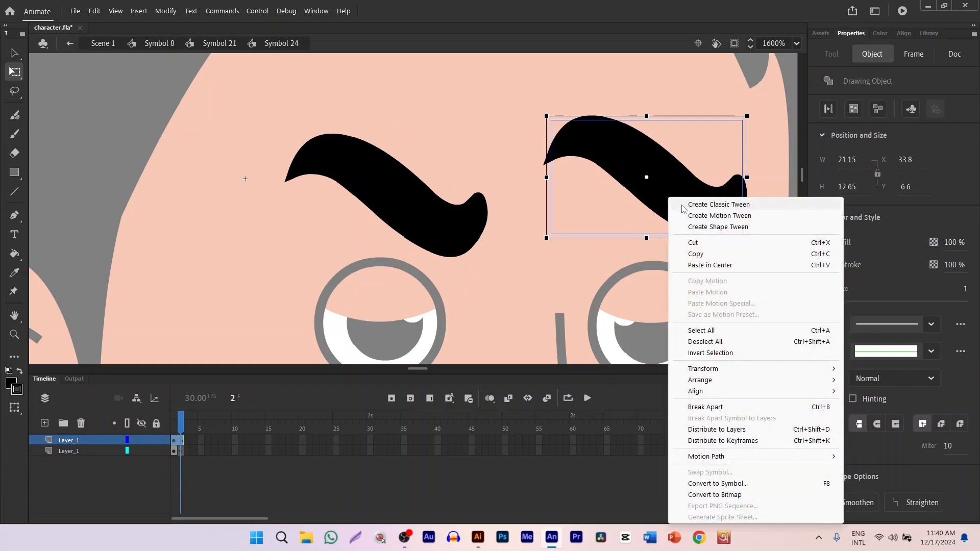
key(F1)
mouse_move(713, 369)
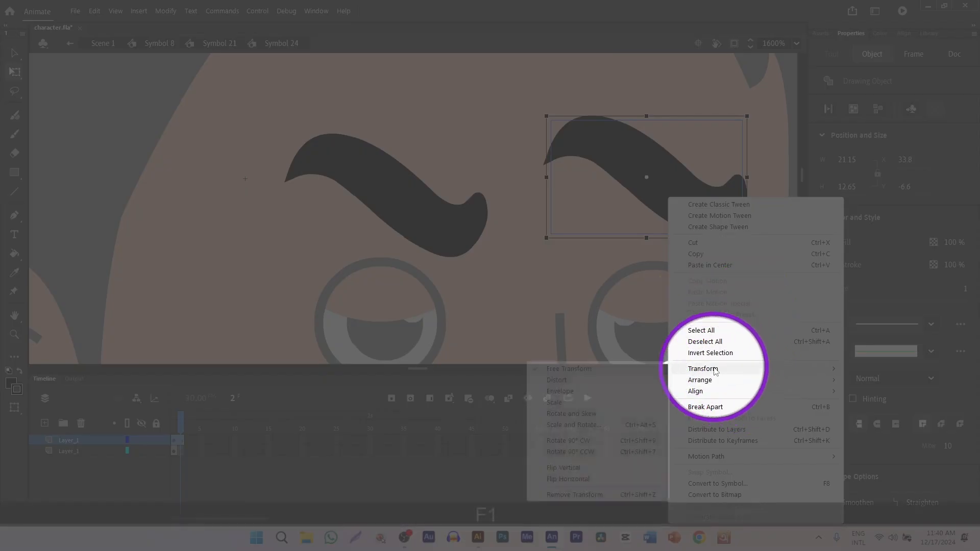
click(556, 485)
key(F1)
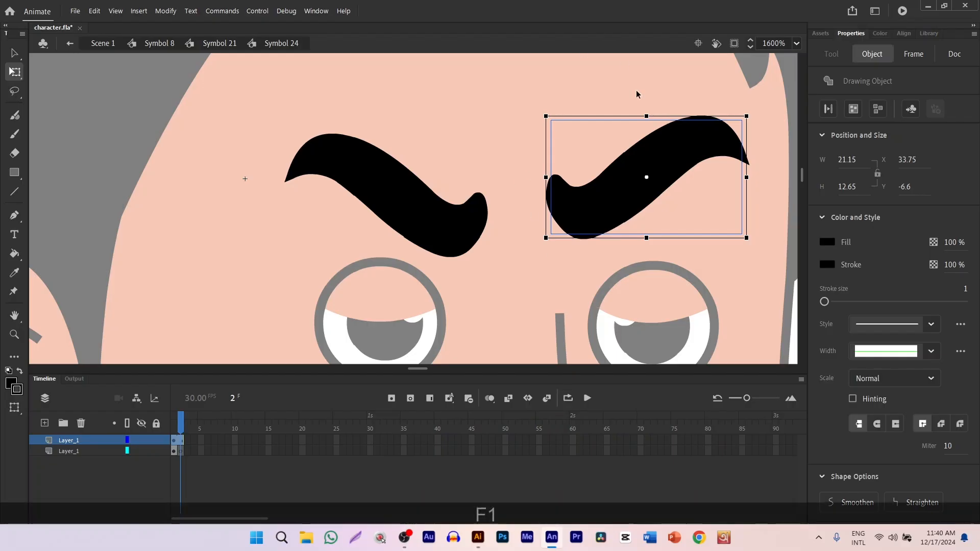
- Lower the flipped eyebrow until it is level with the opposite eyebrow
scroll(450, 211, down, 3)
drag(450, 211, 345, 182)
scroll(378, 154, up, 4)
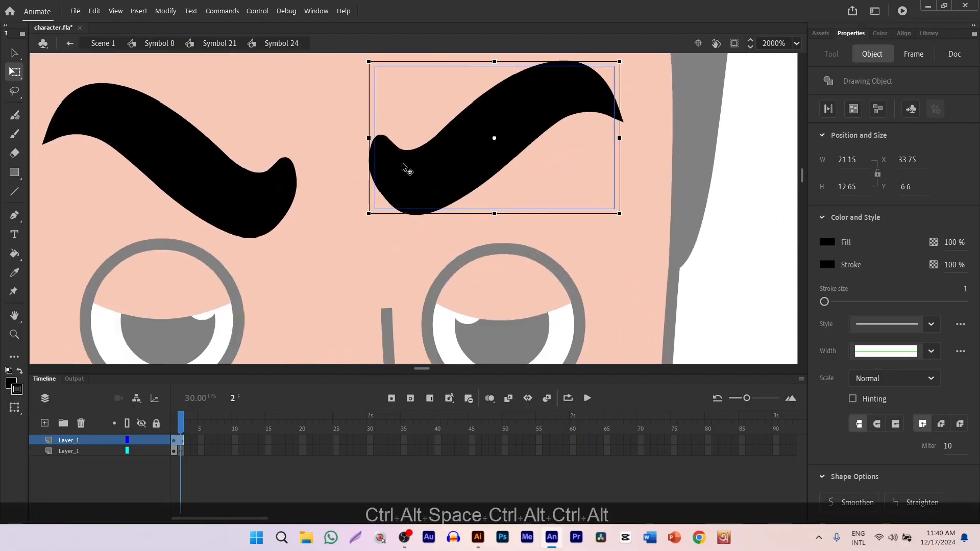
drag(405, 170, 407, 190)
scroll(407, 191, down, 4)
click(506, 226)
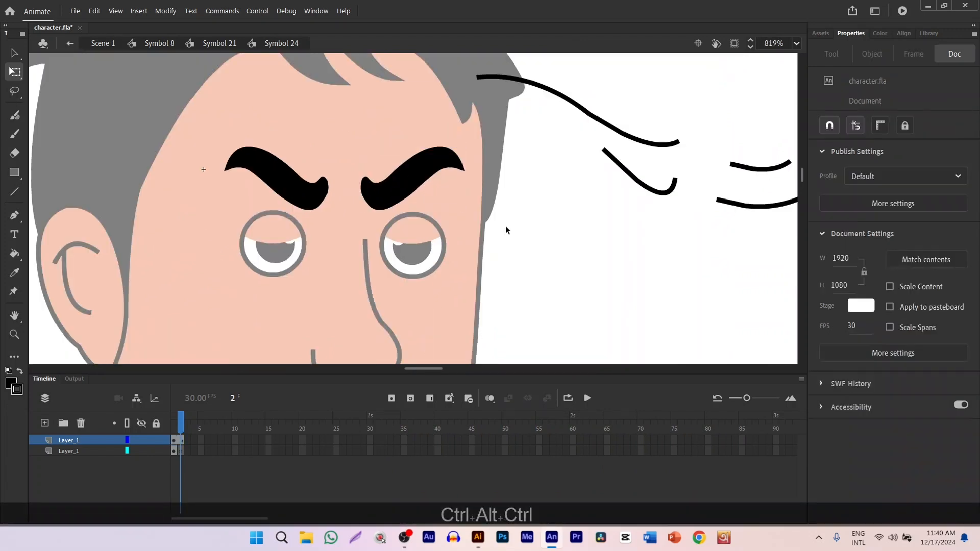
- Scale both eyebrows down together to about 18.95 wide by 11.35 high each
scroll(368, 177, up, 3)
click(563, 134)
shift+click(313, 217)
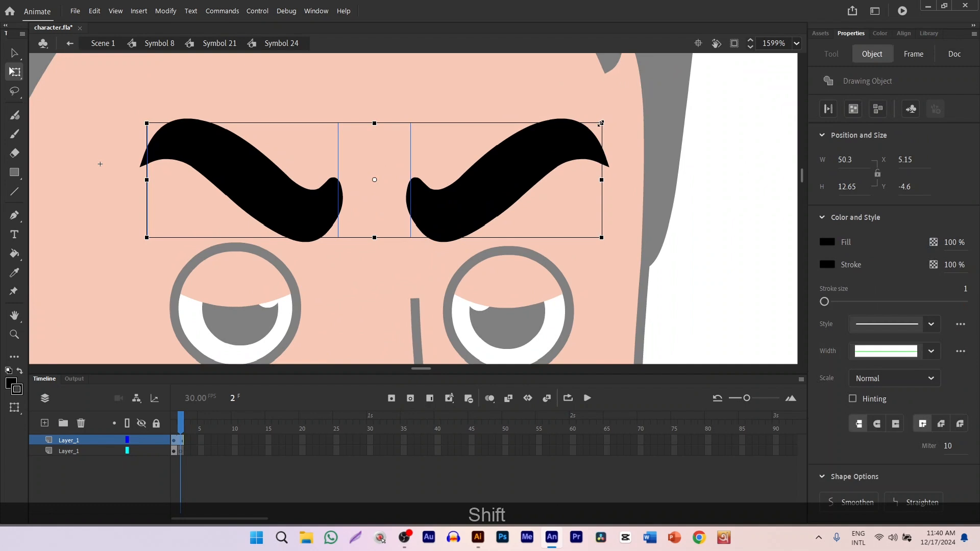
mouse_move(601, 123)
mouse_down()
mouse_move(585, 116)
mouse_move(588, 131)
mouse_up()
- Move the two eyebrows outward so each sits centred over its own eye
click(487, 196)
drag(486, 199, 509, 204)
click(324, 212)
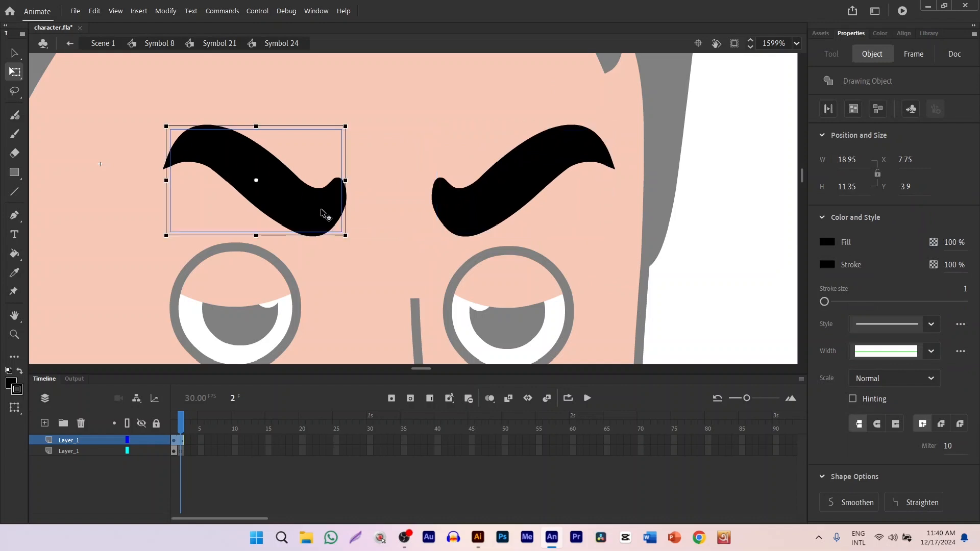
drag(323, 212, 309, 218)
click(712, 236)
scroll(530, 201, down, 5)
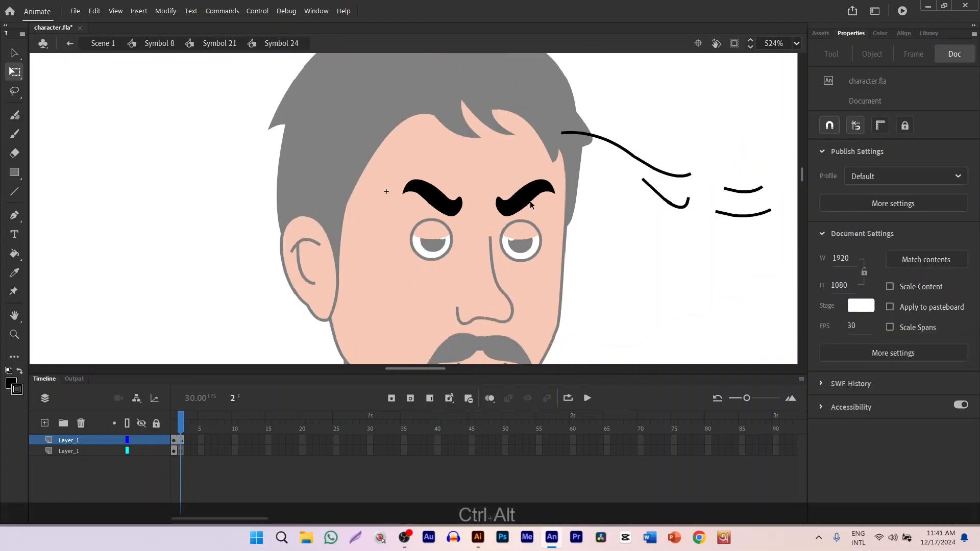
scroll(630, 162, up, 2)
drag(669, 226, 535, 212)
ctrl+alt+click(381, 184)
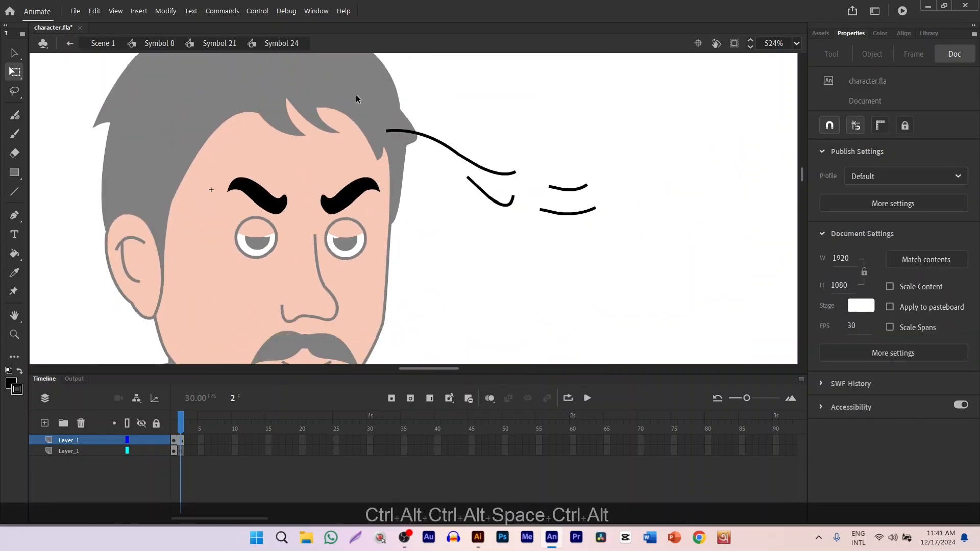
mouse_move(357, 96)
mouse_down()
mouse_move(562, 176)
mouse_move(655, 239)
mouse_up()
shift+click(371, 197)
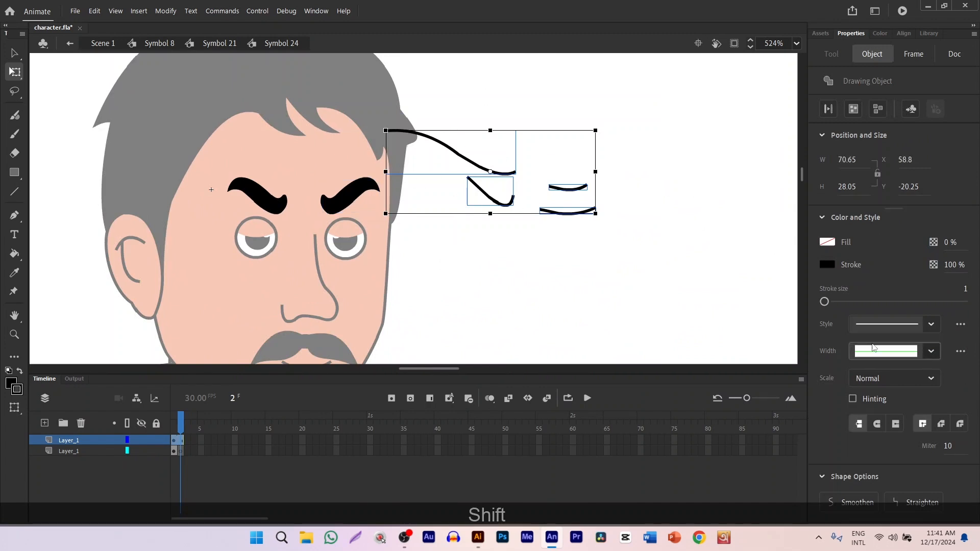
click(535, 152)
- Apply the symmetrical lens-shaped variable width profile to the two short crease strokes beside the head
drag(542, 178, 618, 246)
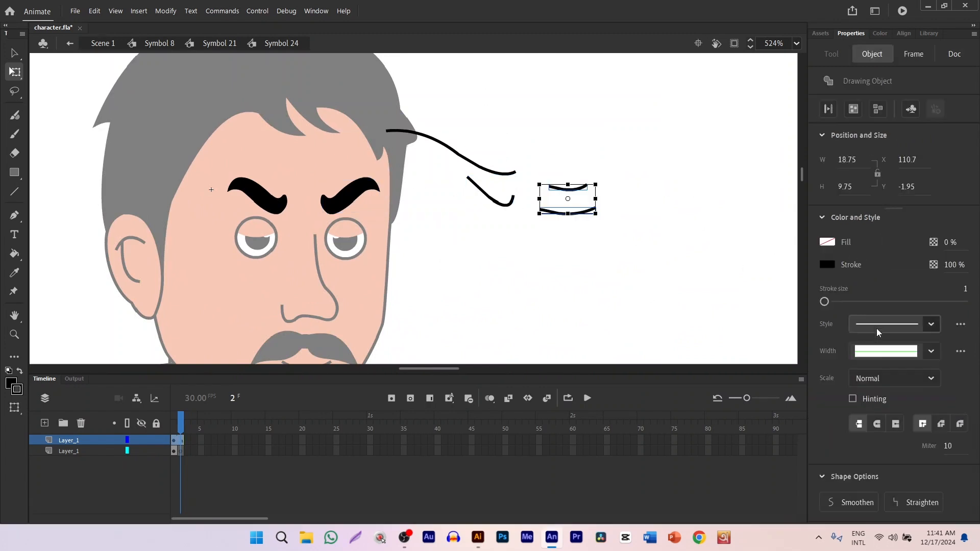
click(897, 349)
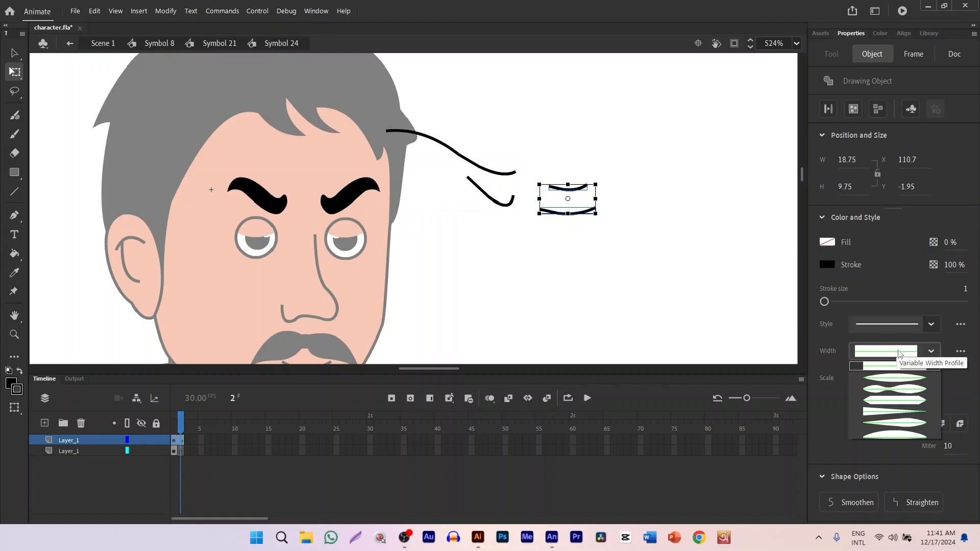
key(F1)
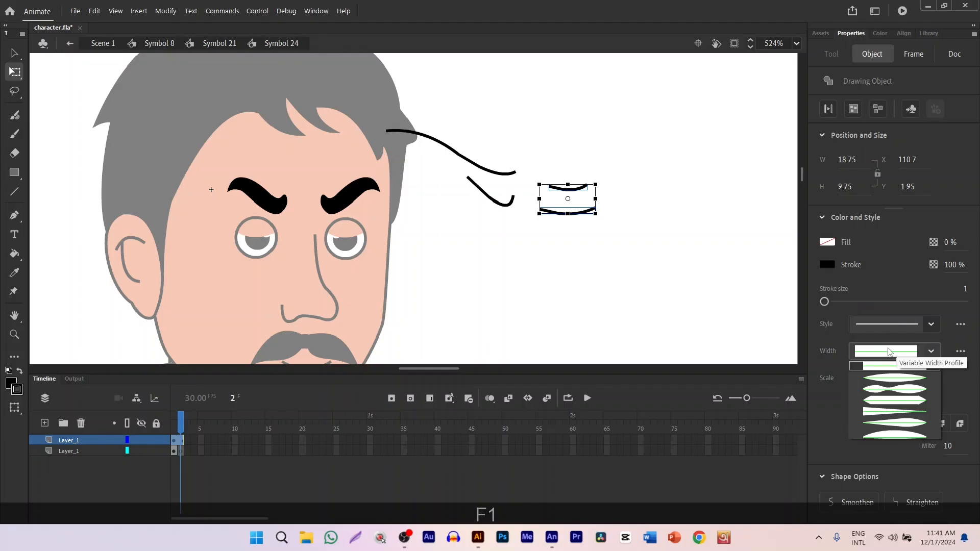
click(895, 379)
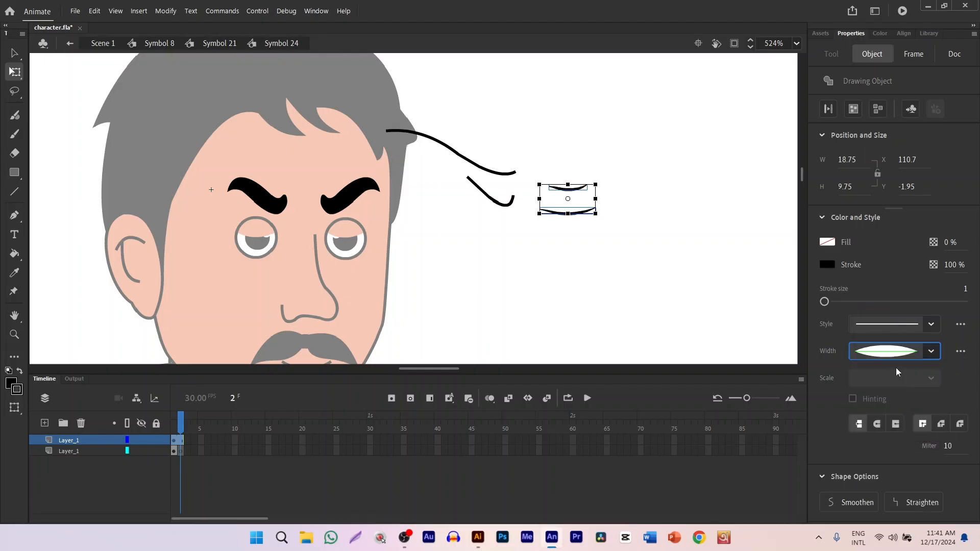
click(896, 352)
key(F1)
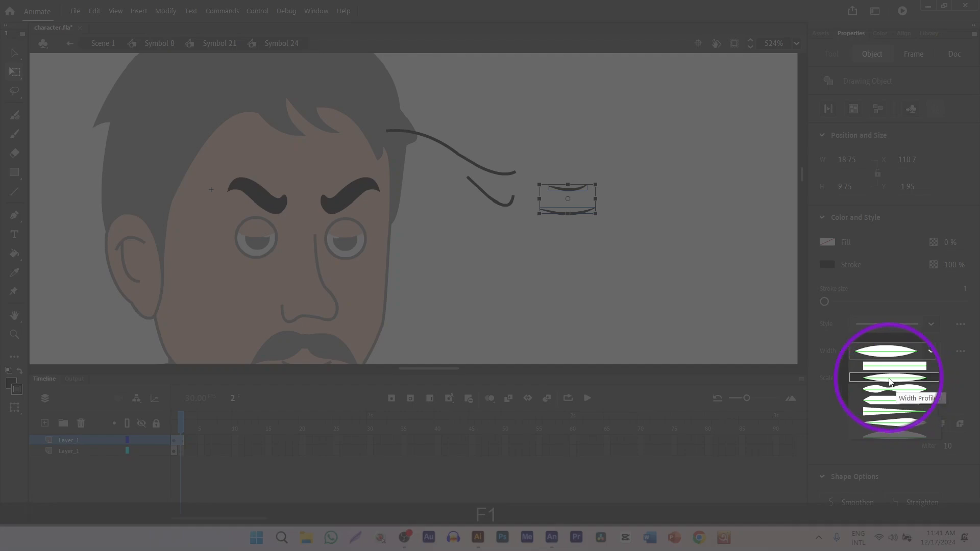
click(891, 379)
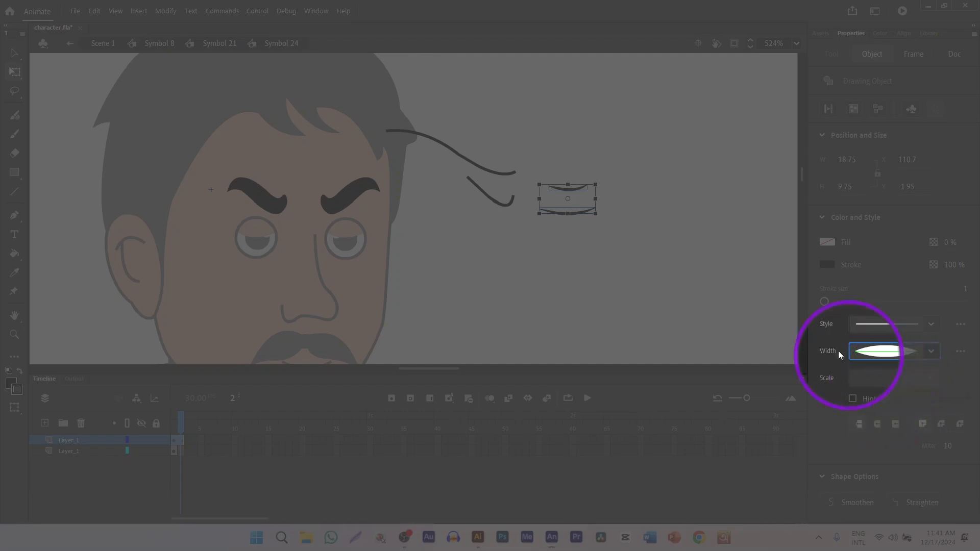
- Place the two short crease strokes between the eyebrows and scale them down together, the lower one to about 6.2 wide
click(603, 169)
drag(644, 151, 534, 268)
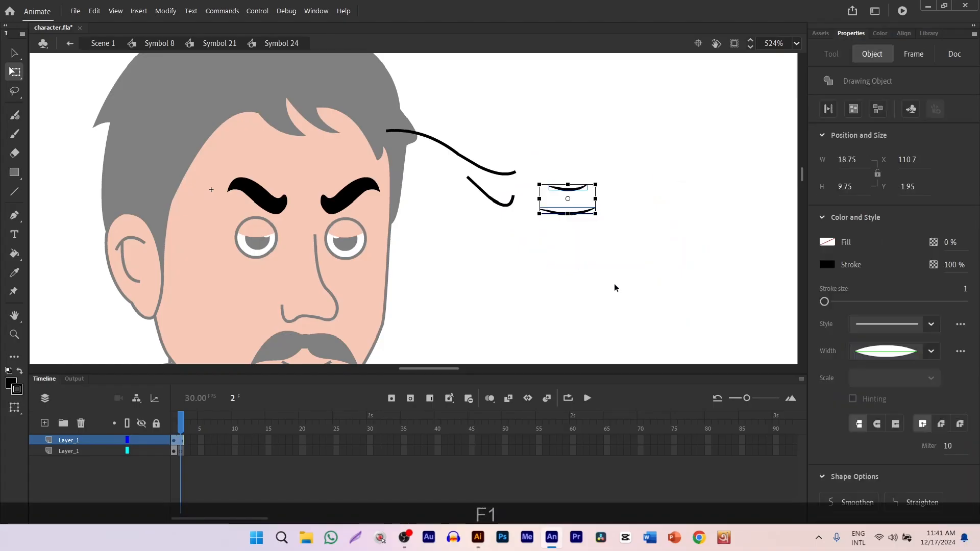
drag(616, 158, 534, 256)
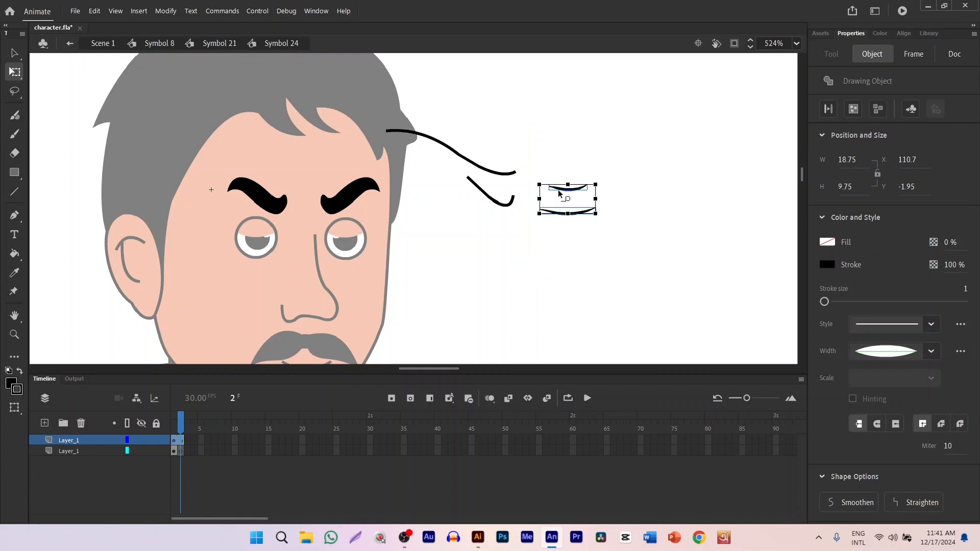
mouse_move(560, 191)
mouse_down()
mouse_move(554, 205)
mouse_move(283, 203)
mouse_move(297, 199)
mouse_up()
scroll(304, 198, up, 5)
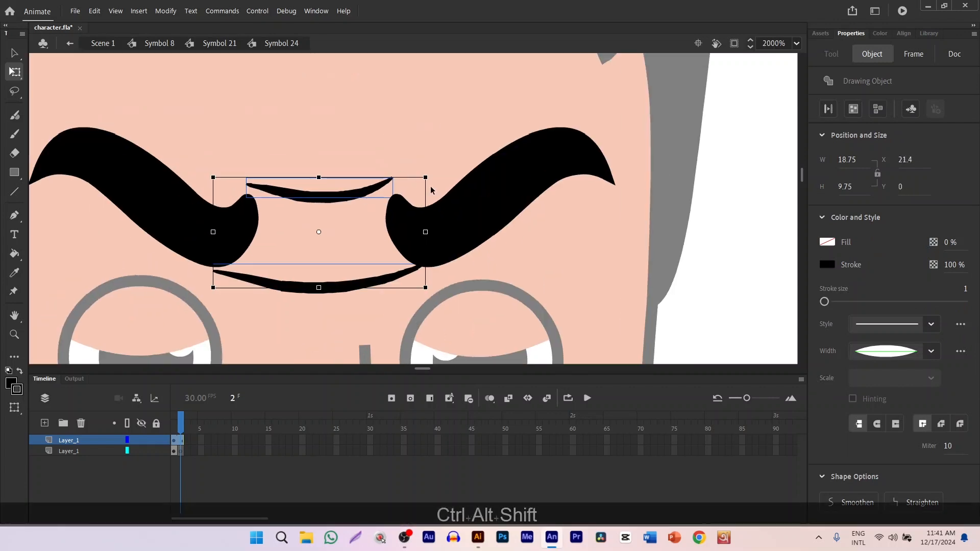
mouse_move(428, 179)
mouse_down()
mouse_move(355, 211)
mouse_move(367, 207)
mouse_up()
scroll(356, 212, up, 1)
- Bring the two creases closer together by nudging the lower one up to Y 5.5 and the upper one down to Y 3.45
click(390, 238)
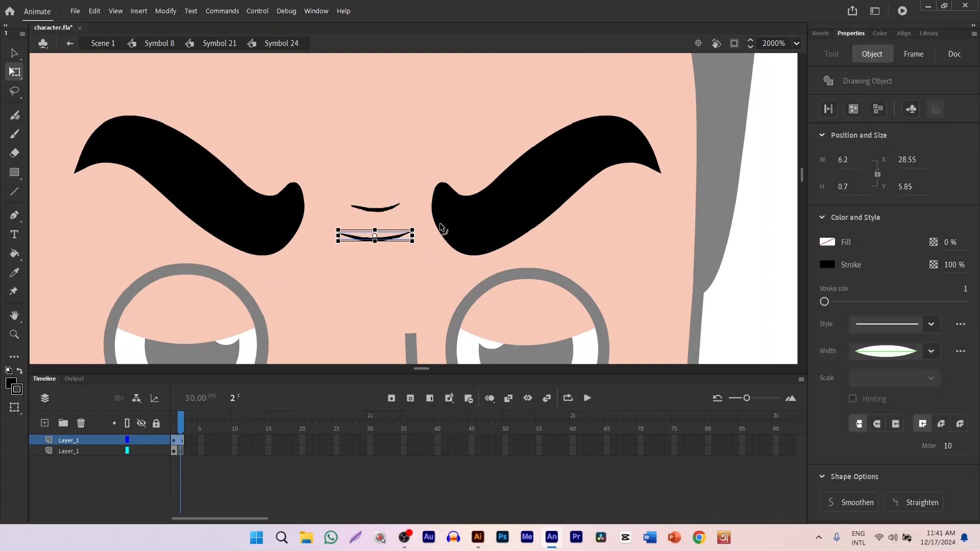
key(Up)
key(Up)
key(Up)
key(Up)
key(Up)
key(Up)
key(Up)
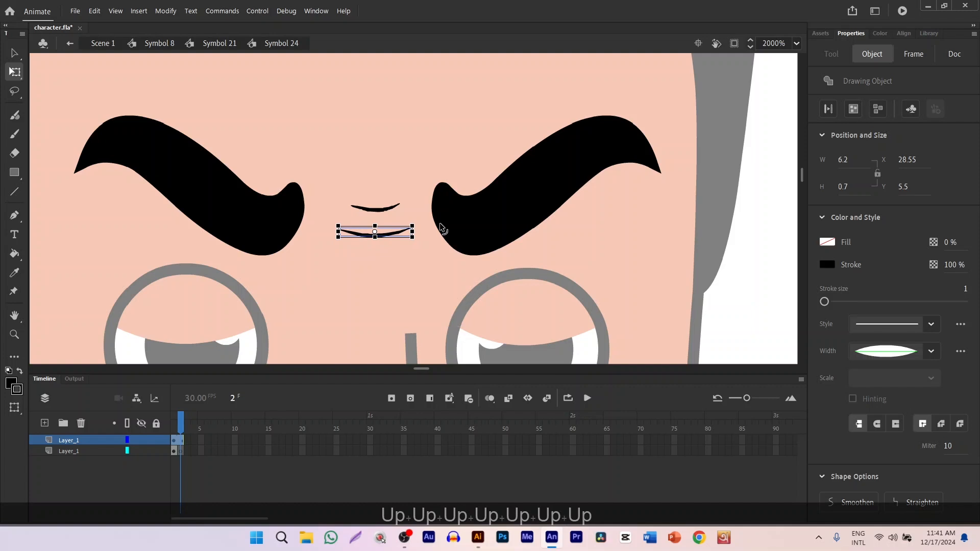
click(383, 211)
key(Down)
key(Down)
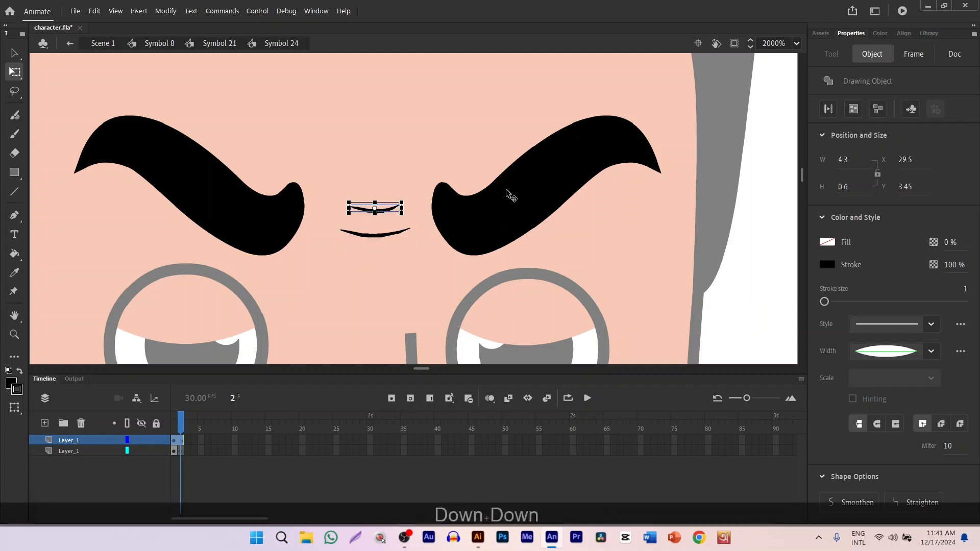
- Apply the asymmetrical width profile that bulges toward one end to the two longer strokes beside the head
scroll(517, 176, down, 5)
click(636, 193)
drag(744, 106, 669, 249)
click(930, 351)
click(916, 379)
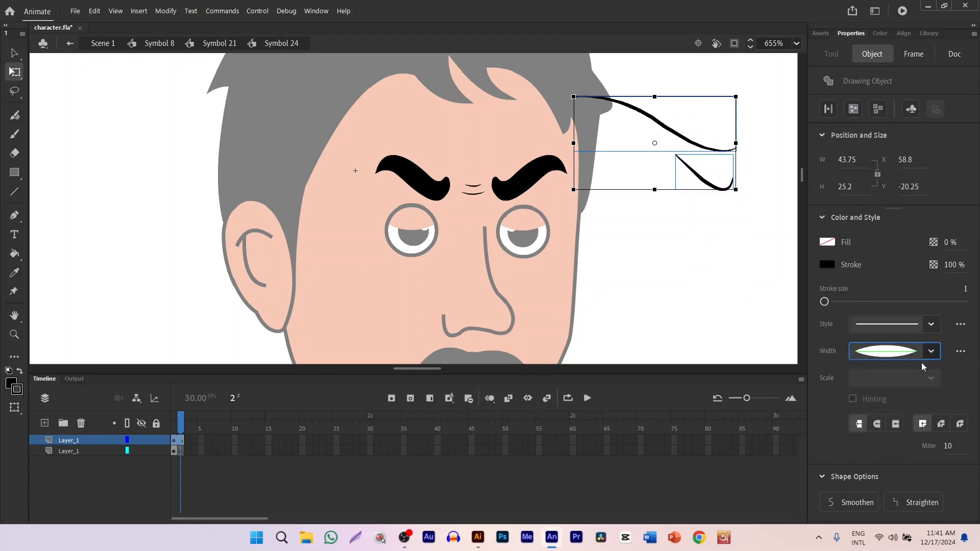
click(928, 353)
click(911, 425)
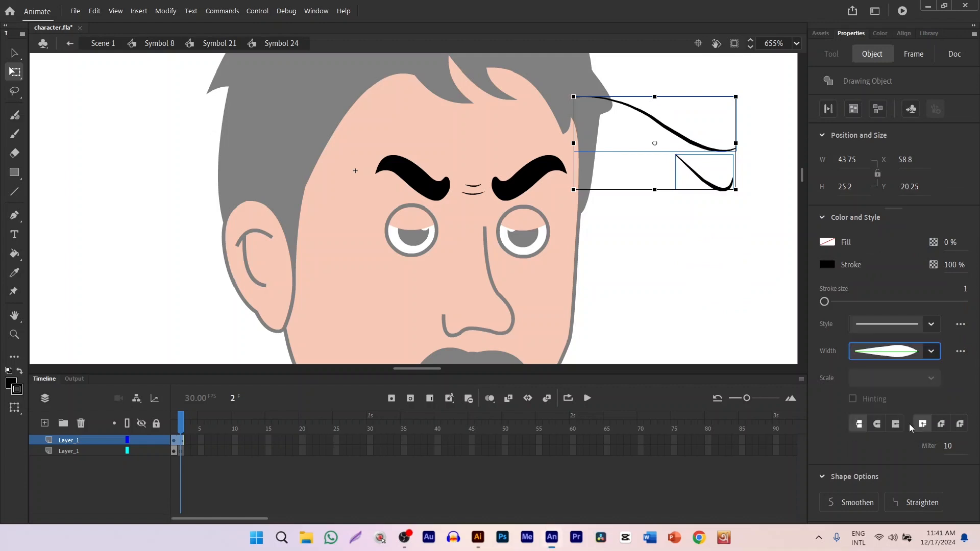
- Move the two longer strokes together onto the forehead, above the eyebrow nearest the ear, at about X -12.05, Y -22.55
click(748, 249)
scroll(666, 155, down, 2)
drag(717, 123, 651, 162)
scroll(649, 152, up, 3)
drag(700, 143, 350, 128)
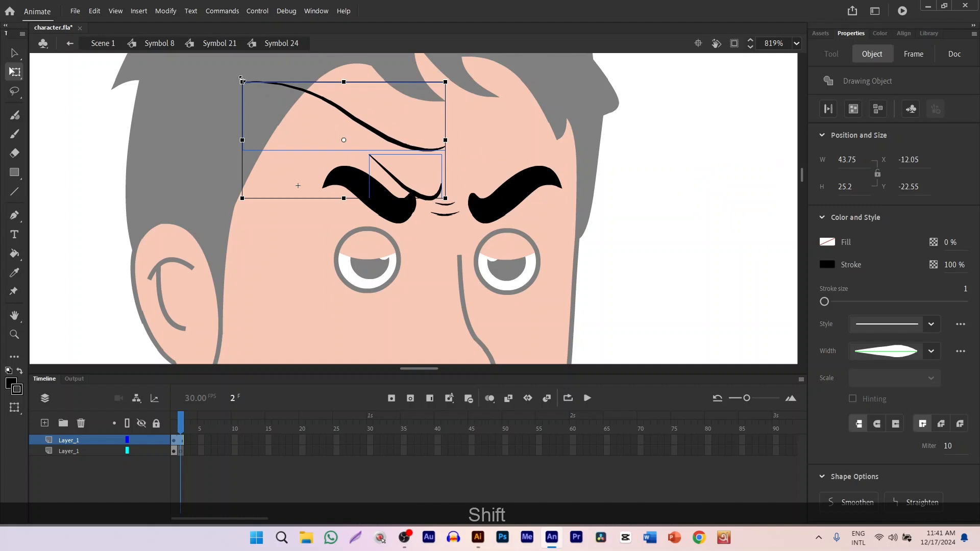
- Scale the two longer crease strokes down together to about 15.45 by 8.9 and place them just above the ear-side eyebrow
mouse_move(241, 80)
mouse_down()
mouse_move(295, 98)
mouse_move(307, 120)
mouse_move(374, 159)
mouse_up()
scroll(383, 142, up, 3)
drag(405, 181, 403, 204)
scroll(402, 204, down, 3)
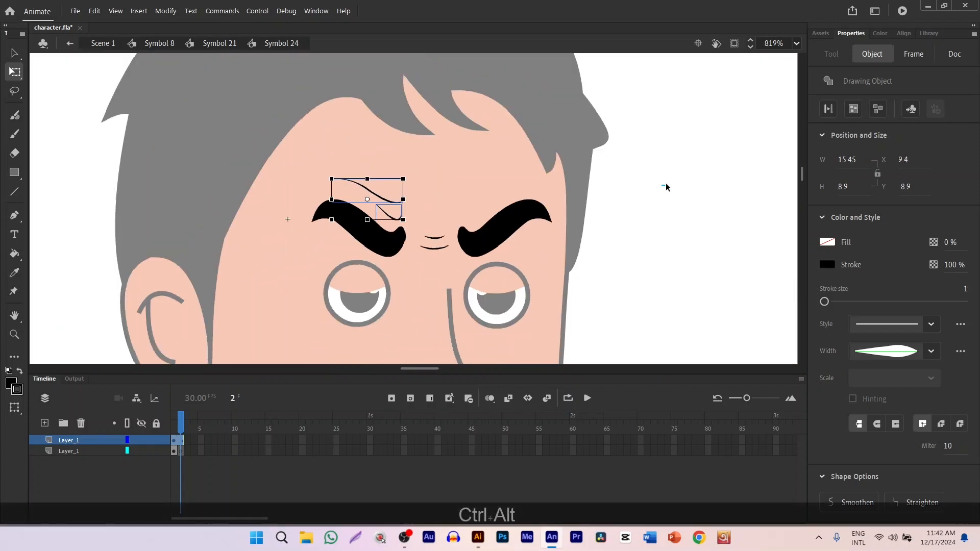
- Tilt the longer forehead stroke so its inner end drops, then reposition and slightly shrink the short stroke beneath it
scroll(419, 201, up, 3)
click(365, 192)
drag(242, 201, 152, 172)
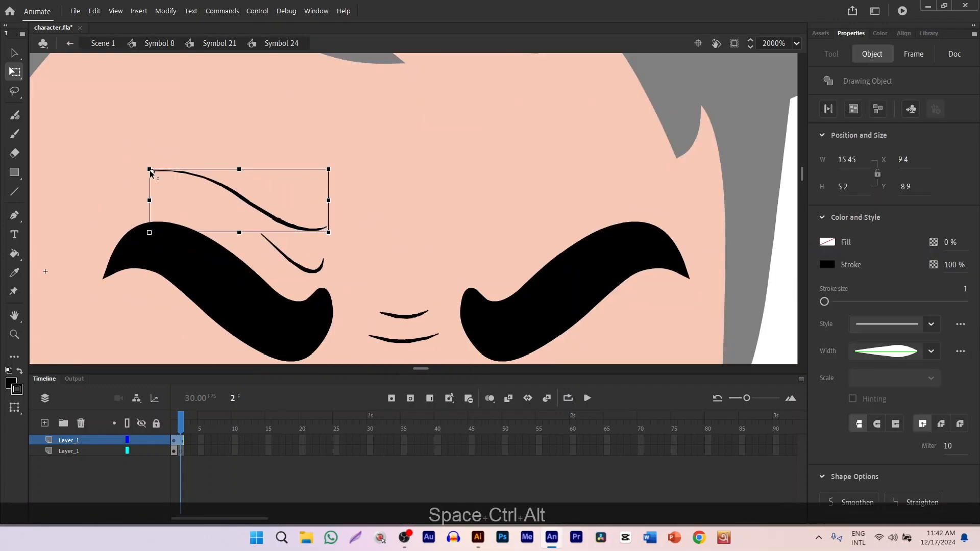
click(339, 243)
click(280, 225)
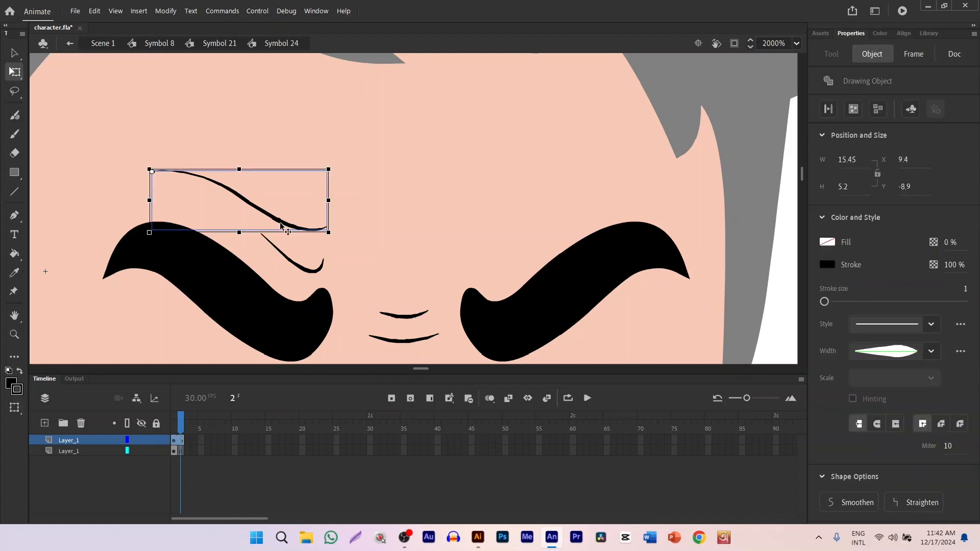
mouse_move(332, 239)
mouse_down()
mouse_move(339, 251)
mouse_move(289, 269)
mouse_up()
click(306, 270)
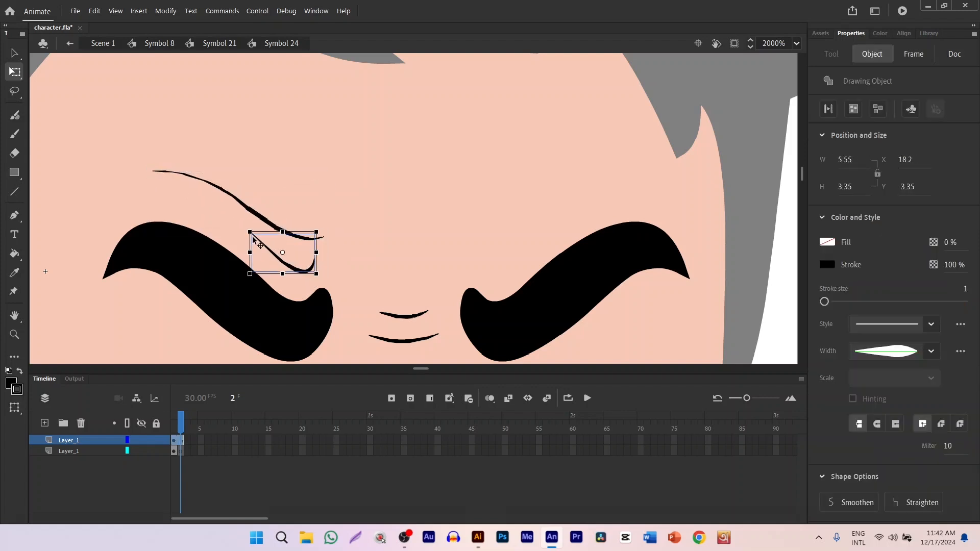
drag(250, 232, 262, 240)
- Move the longer forehead stroke closer to the short one, to about X 11, Y -8.25
click(383, 206)
drag(383, 206, 314, 224)
click(238, 258)
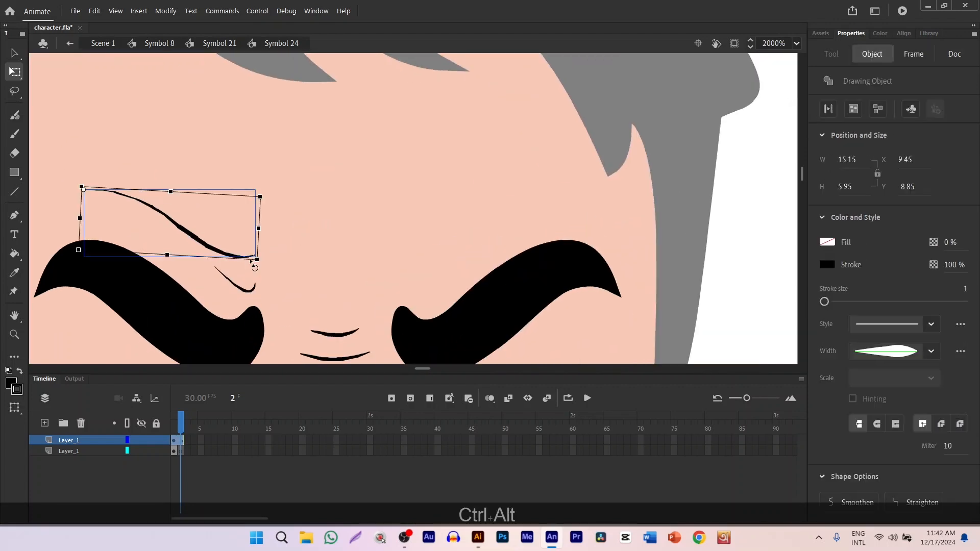
drag(220, 256, 236, 261)
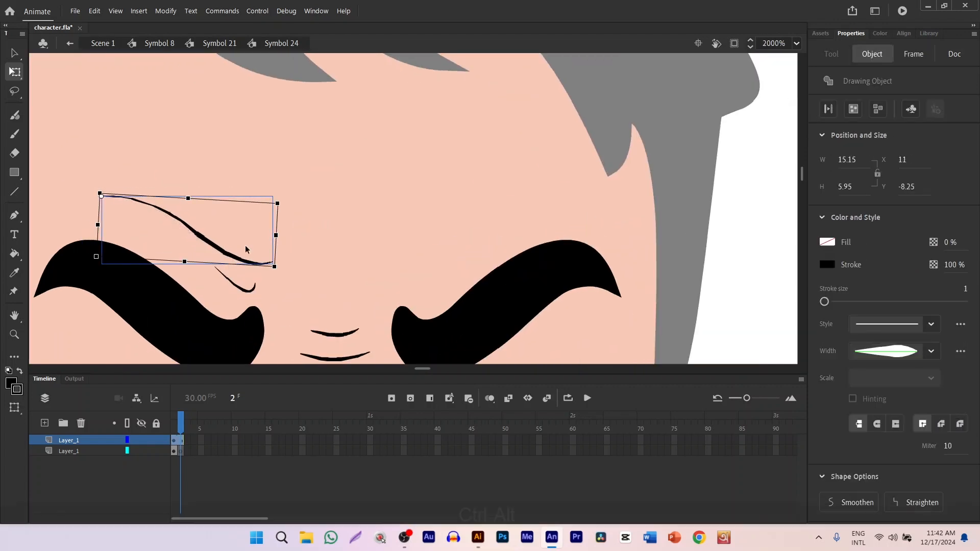
- Duplicate both forehead strokes, flip the copies horizontally and place them above the other eyebrow
scroll(245, 245, down, 5)
scroll(231, 265, up, 3)
shift+click(259, 253)
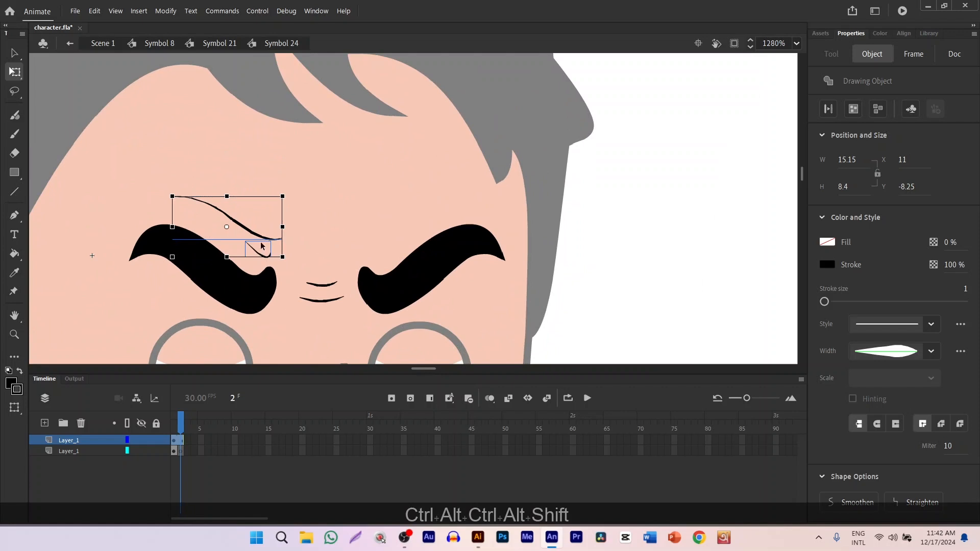
key(alt)
mouse_move(249, 232)
mouse_down()
mouse_move(380, 213)
mouse_move(370, 206)
mouse_up()
right_click(369, 198)
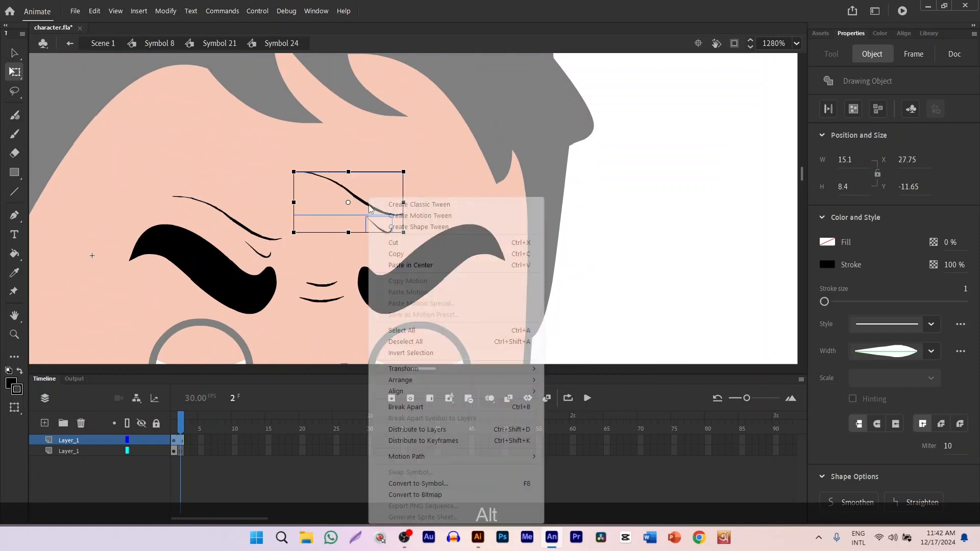
mouse_move(418, 373)
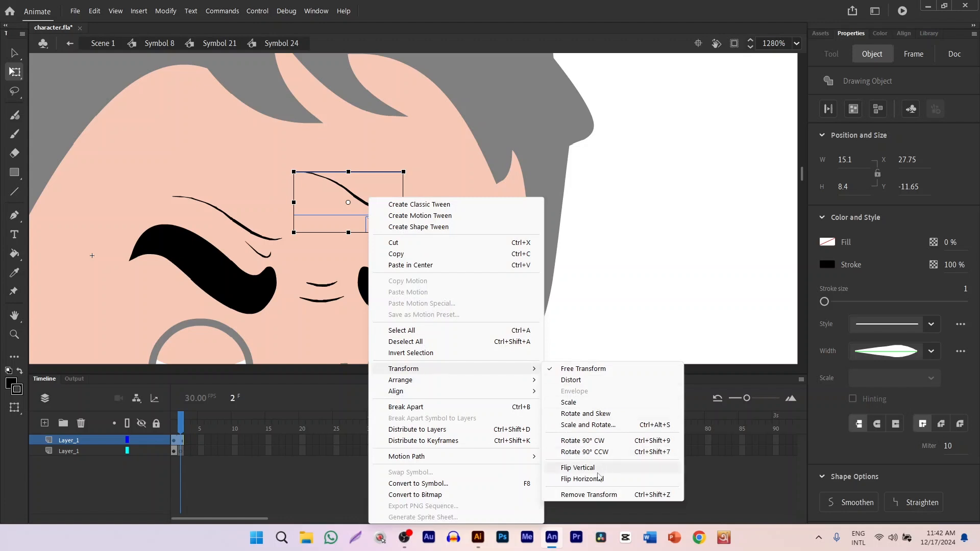
click(577, 468)
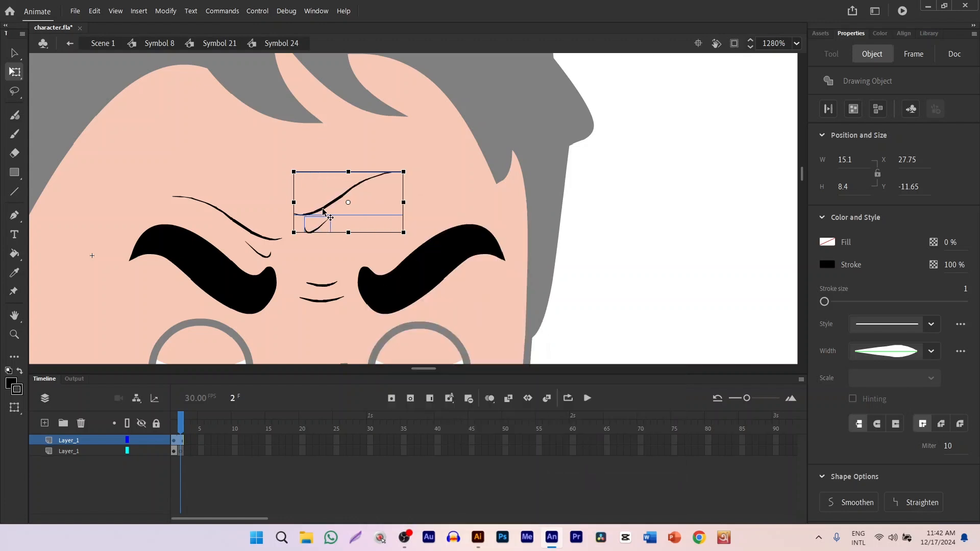
mouse_move(322, 211)
mouse_down()
mouse_move(399, 232)
mouse_move(383, 236)
mouse_up()
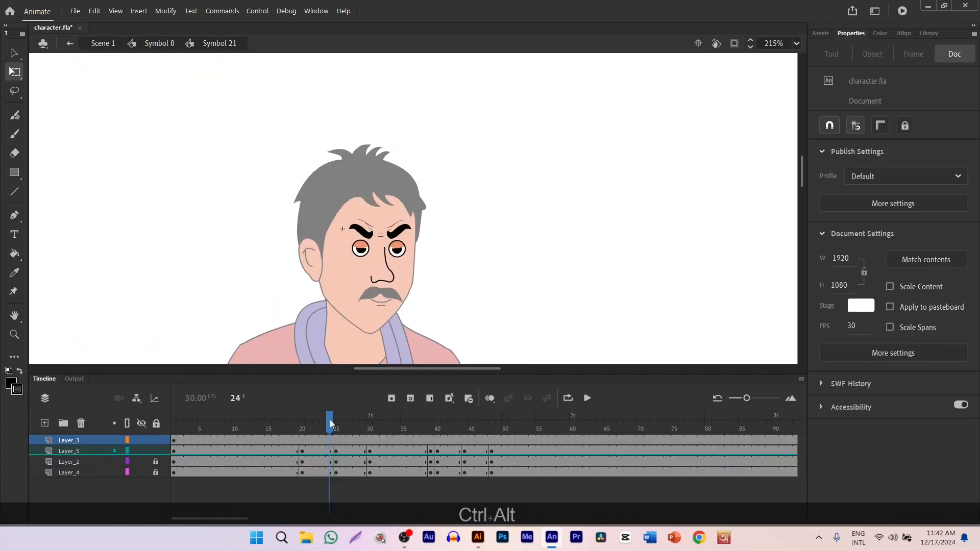
- On frame 1 of Symbol 21, set the eyebrow graphic's First looping frame to 2
drag(330, 424, 174, 424)
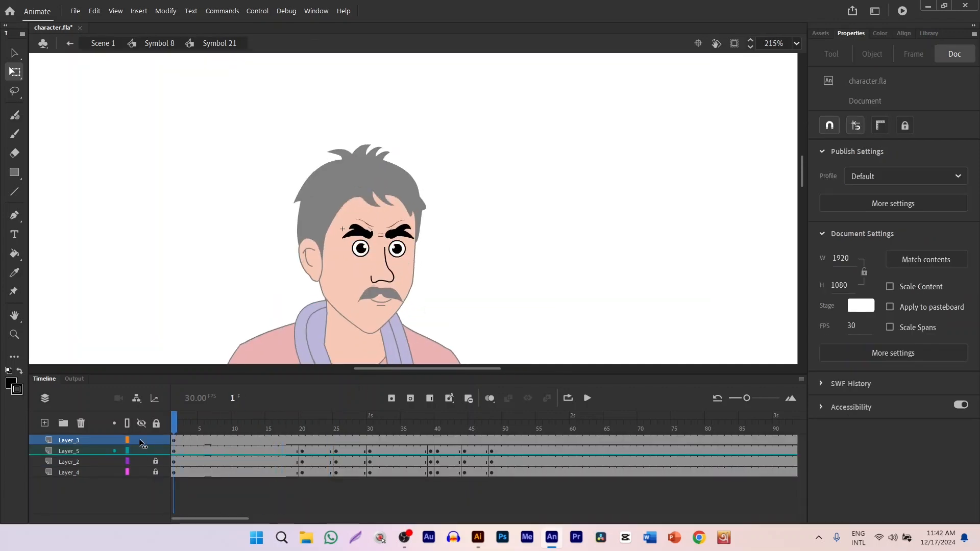
click(361, 235)
click(938, 370)
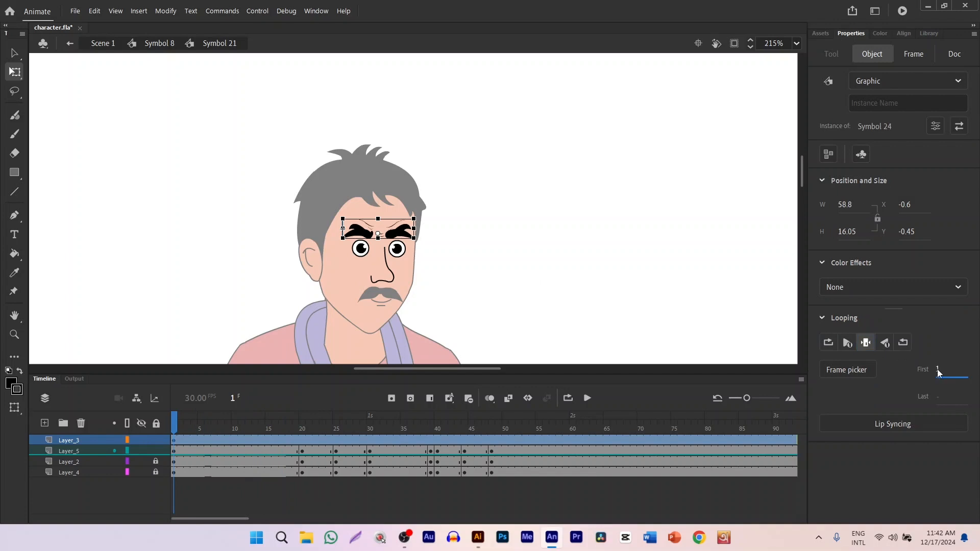
text(2)
key(Return)
click(572, 251)
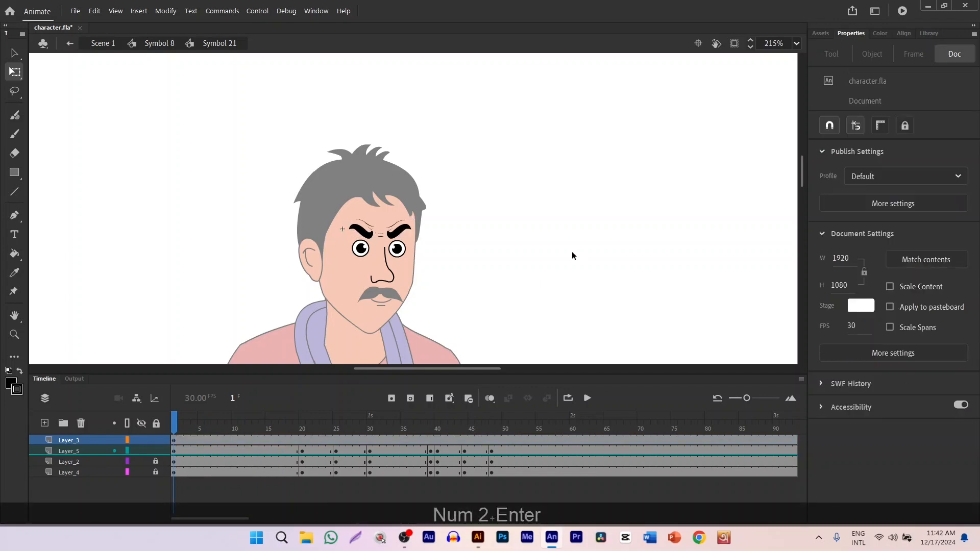
scroll(411, 221, up, 2)
scroll(439, 236, down, 2)
scroll(357, 180, up, 2)
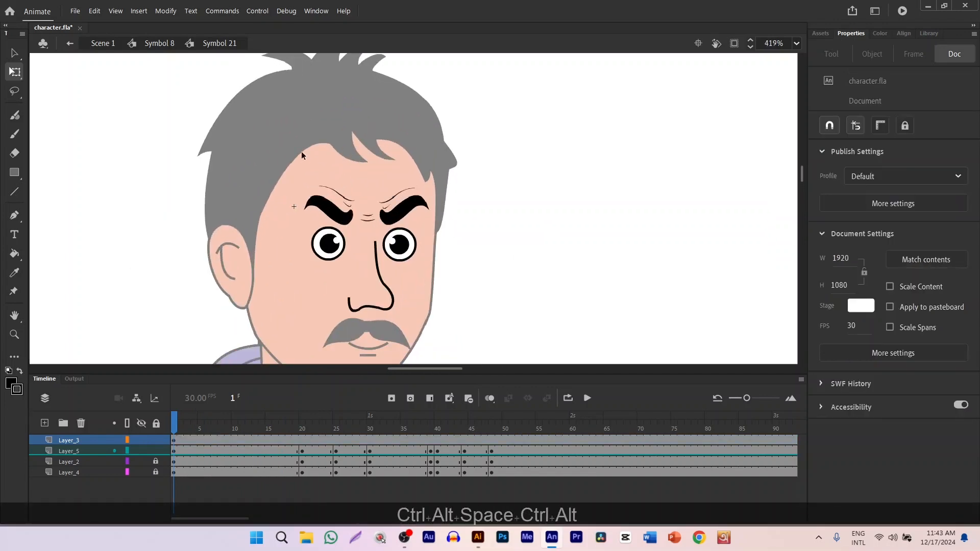
drag(158, 123, 637, 307)
click(93, 54)
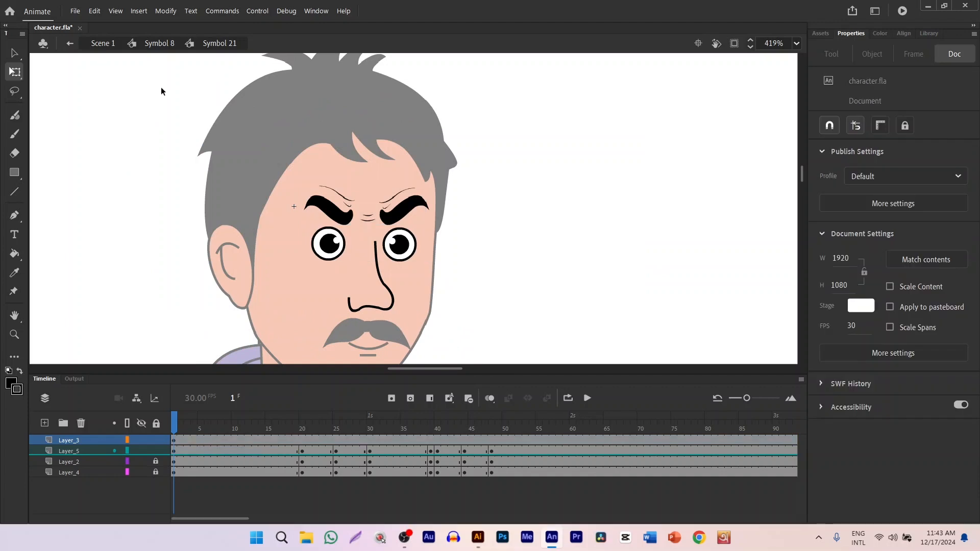
drag(162, 90, 579, 318)
- Open the eyebrow symbol for editing again from the head symbol
scroll(339, 222, up, 2)
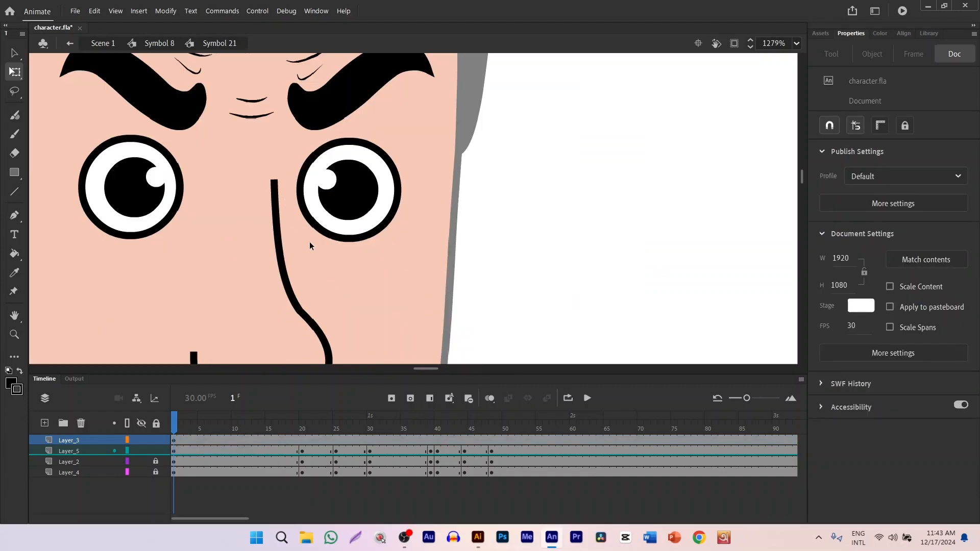
double_click(335, 116)
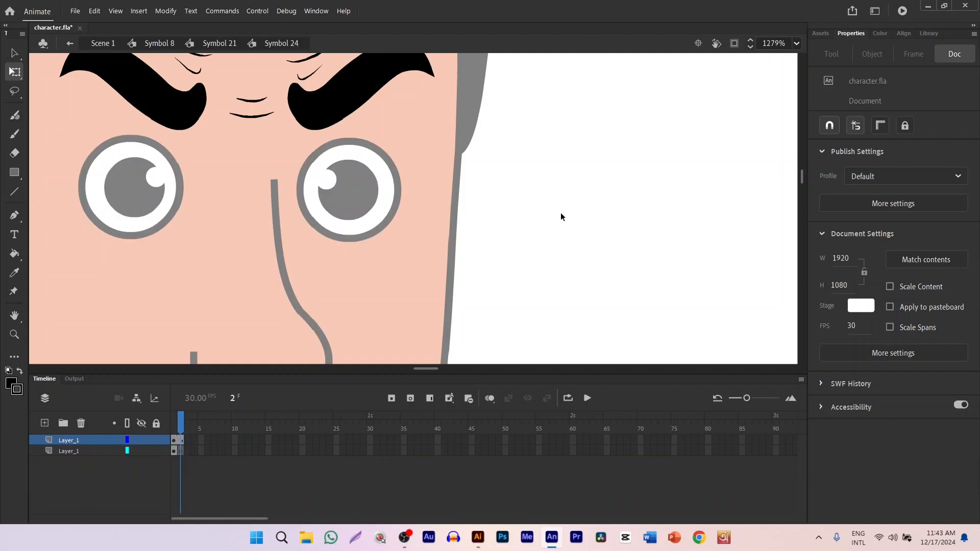
key(space)
drag(569, 221, 667, 236)
key(space)
drag(604, 244, 585, 243)
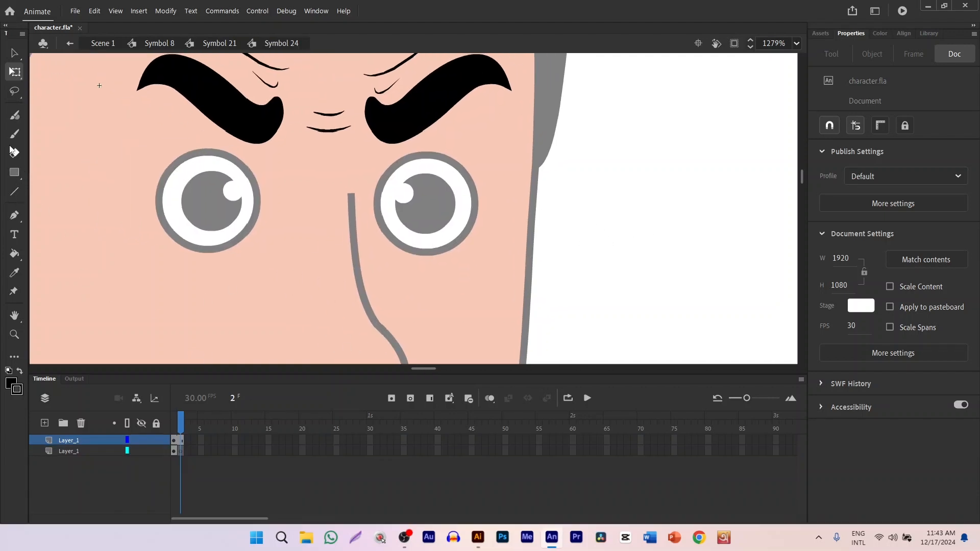
- Set the Pen tool's stroke width profile to uniform
click(14, 219)
key(space)
drag(554, 246, 521, 241)
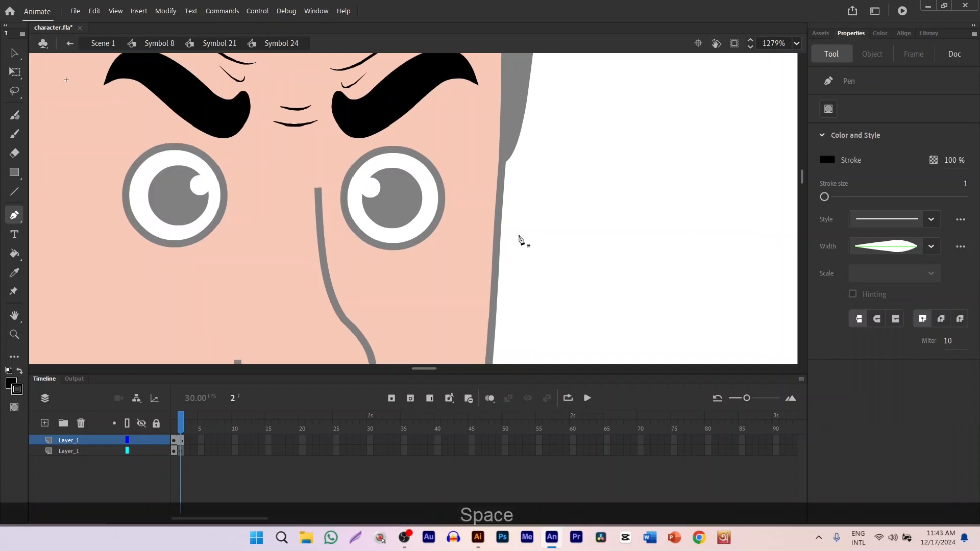
click(924, 249)
click(906, 261)
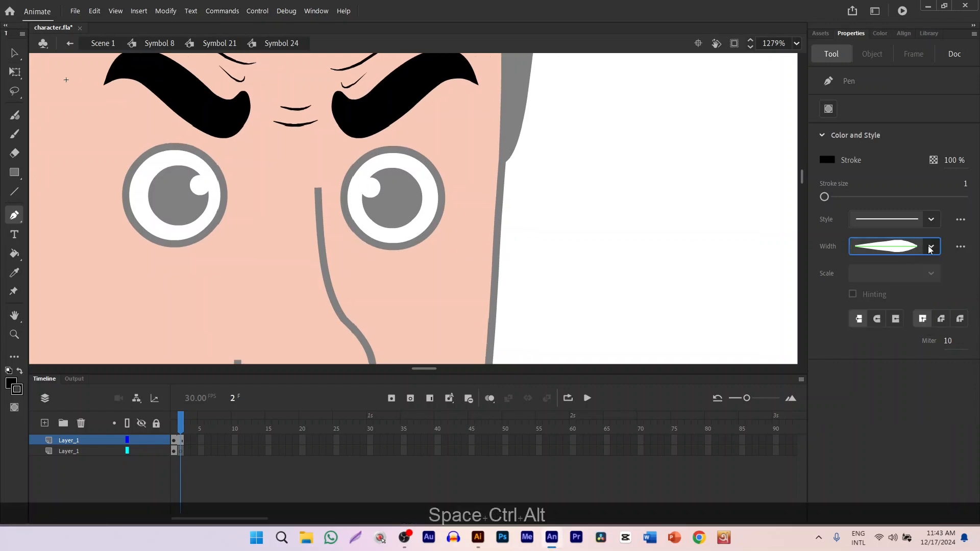
click(928, 249)
click(908, 265)
click(14, 55)
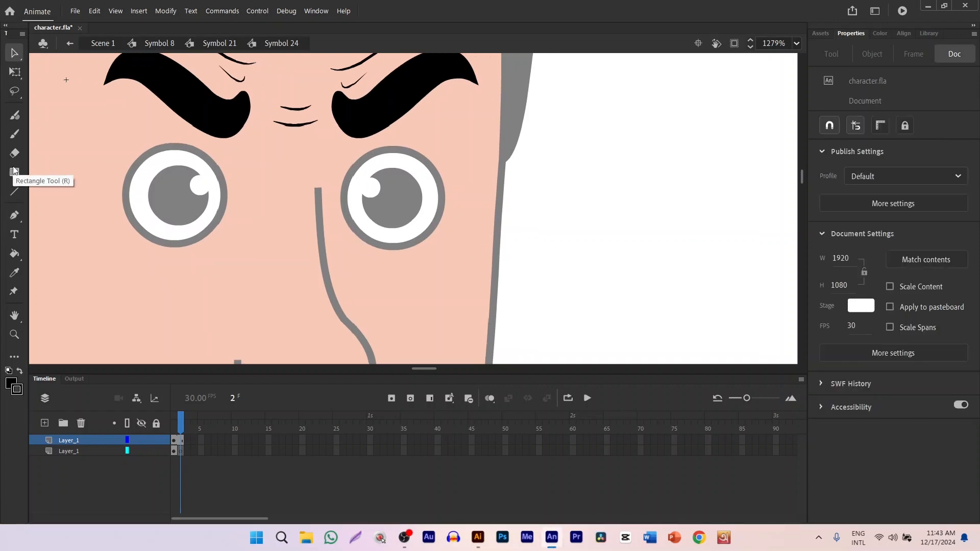
click(15, 215)
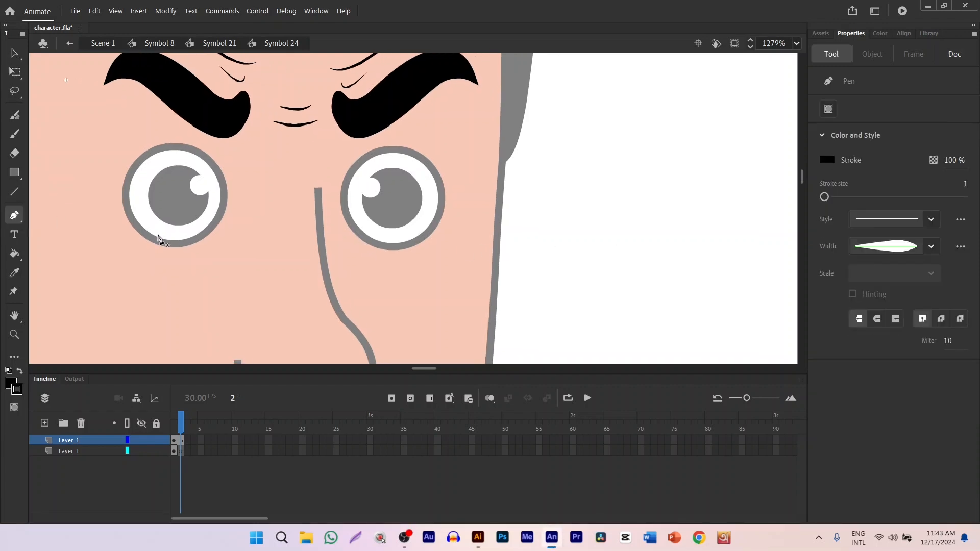
click(935, 246)
click(914, 263)
scroll(531, 205, up, 2)
click(503, 127)
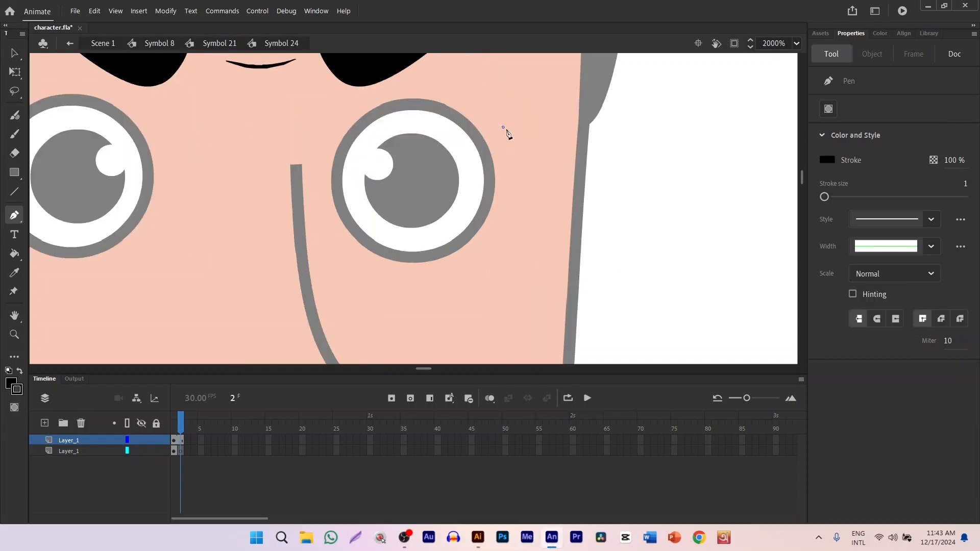
mouse_move(504, 236)
mouse_down()
mouse_move(474, 280)
mouse_move(473, 306)
mouse_move(477, 293)
mouse_move(482, 302)
mouse_up()
key(ctrl+z)
click(502, 127)
mouse_move(496, 245)
mouse_down()
mouse_move(459, 298)
mouse_move(463, 308)
mouse_up()
key(ctrl+z)
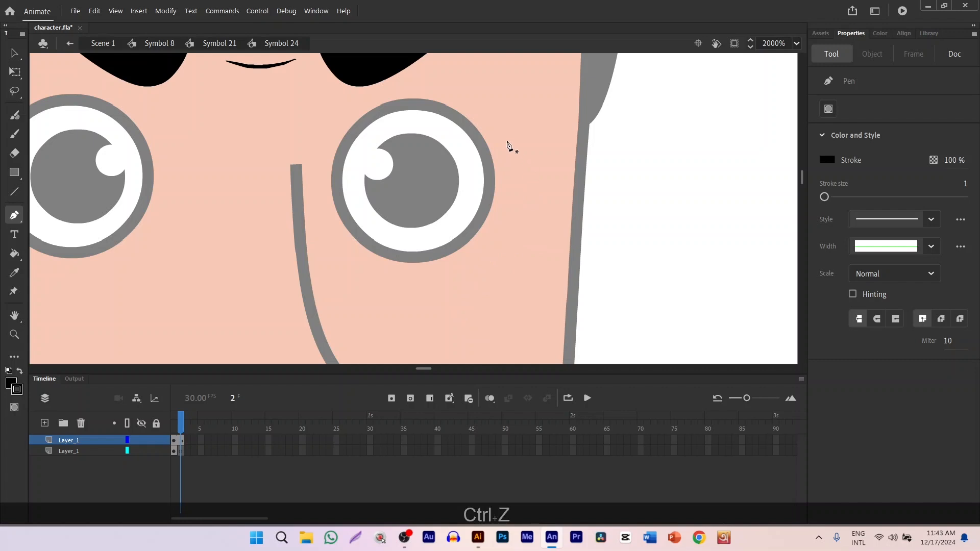
- Try a short curved Pen stroke beside the outer corner of the eye farthest from the ear
mouse_move(514, 217)
mouse_down()
mouse_move(494, 273)
mouse_move(504, 259)
mouse_up()
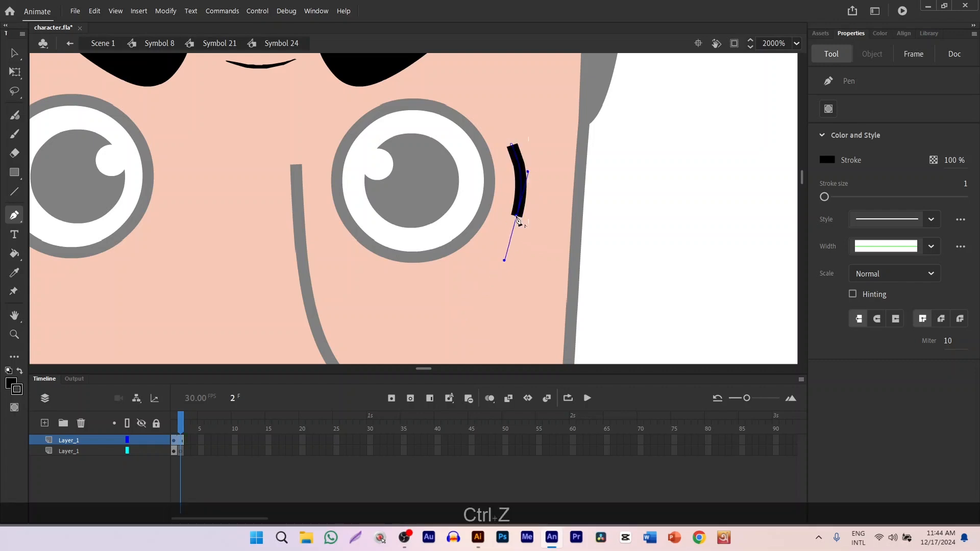
key(p)
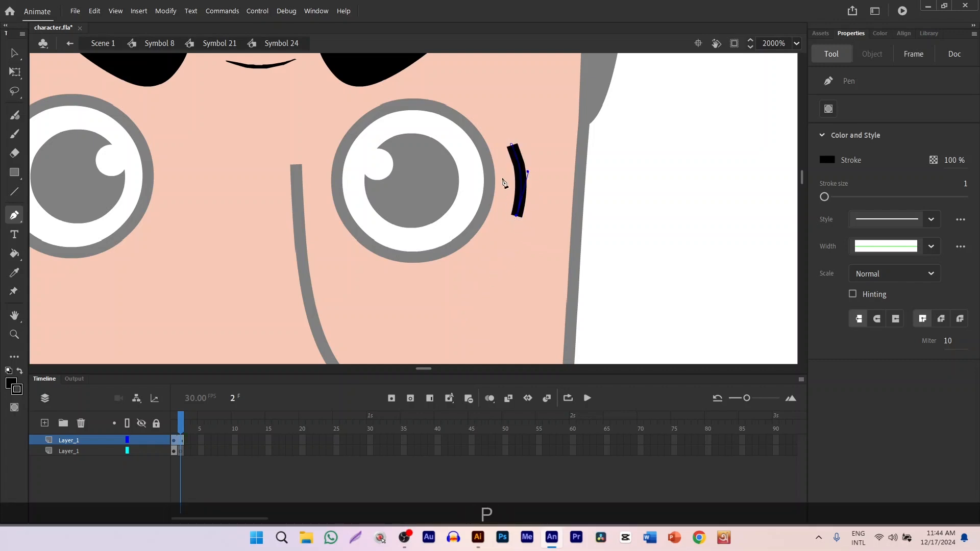
click(498, 153)
key(ctrl+z)
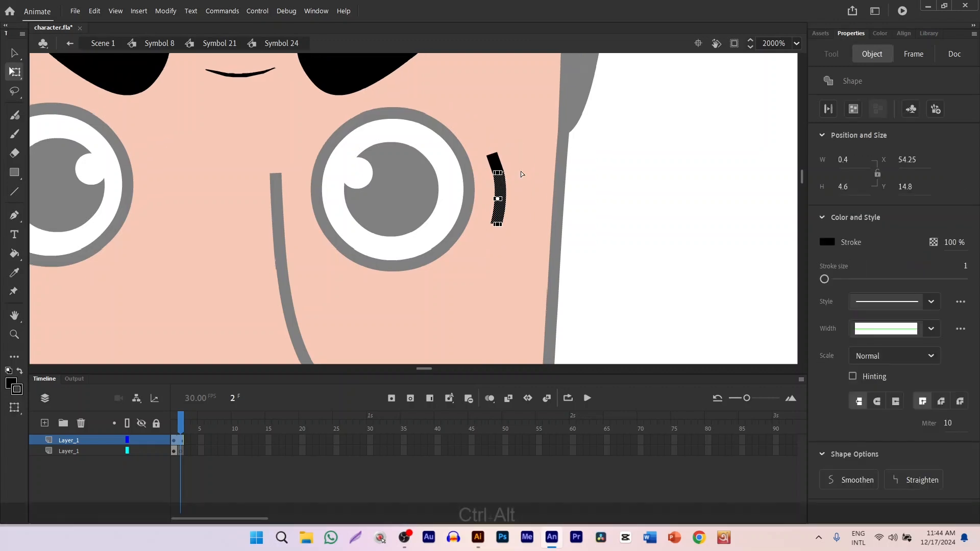
- Delete the curved trial stroke beside the eye
drag(521, 174, 393, 225)
double_click(370, 250)
drag(528, 205, 596, 181)
key(Delete)
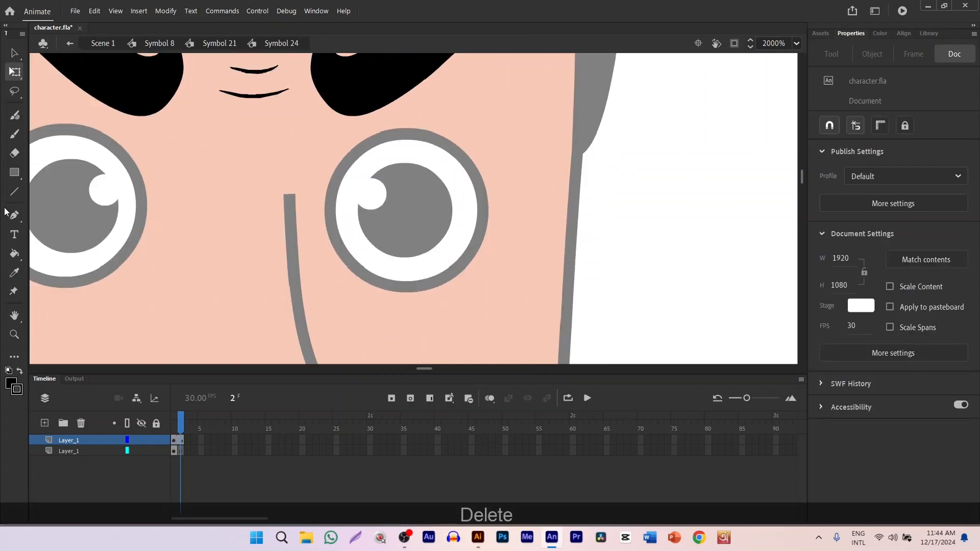
- Draw two vertical lines with the Line tool beside the eye farthest from the ear, the outer one longer at about 7.2 high
click(14, 195)
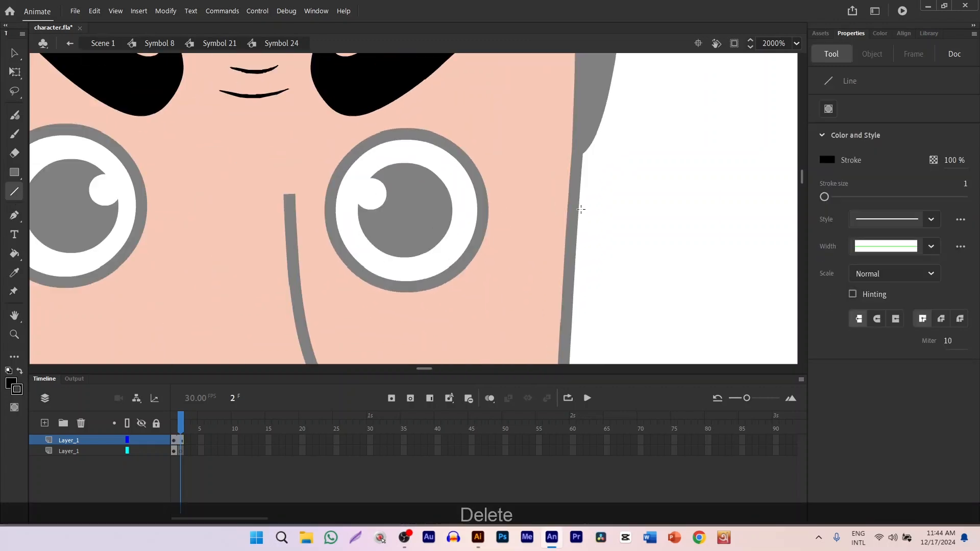
drag(497, 192, 497, 240)
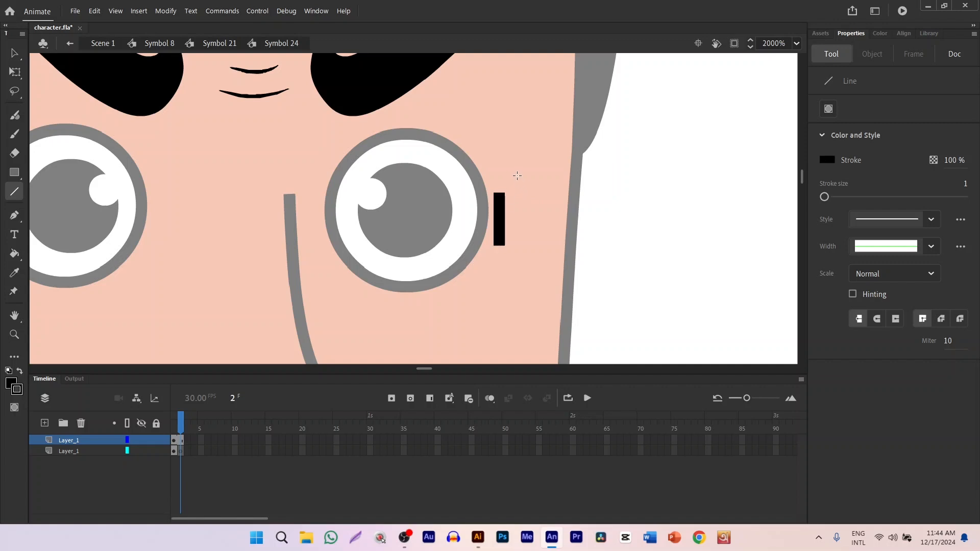
drag(517, 175, 520, 255)
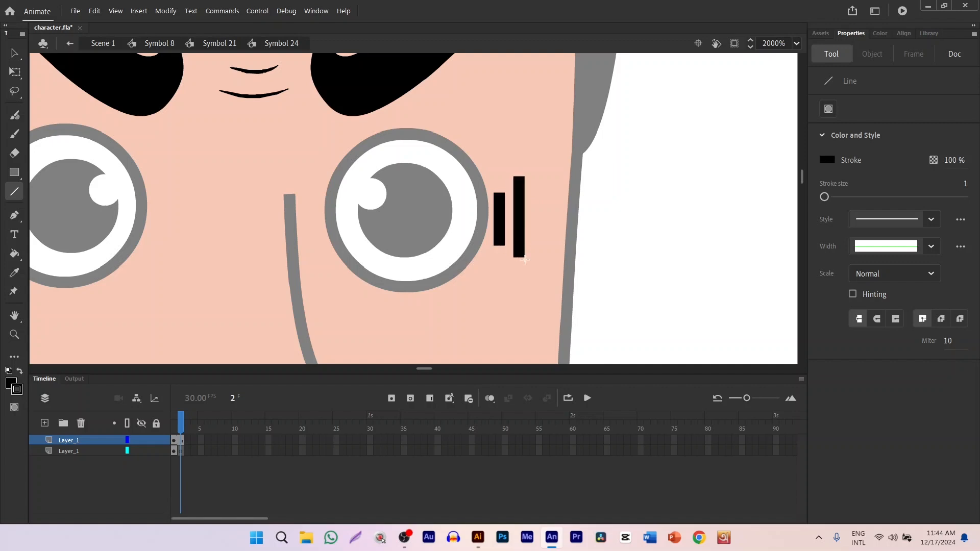
- Nudge the longer outer line beside the eye slightly farther away from the shorter inner line
click(20, 73)
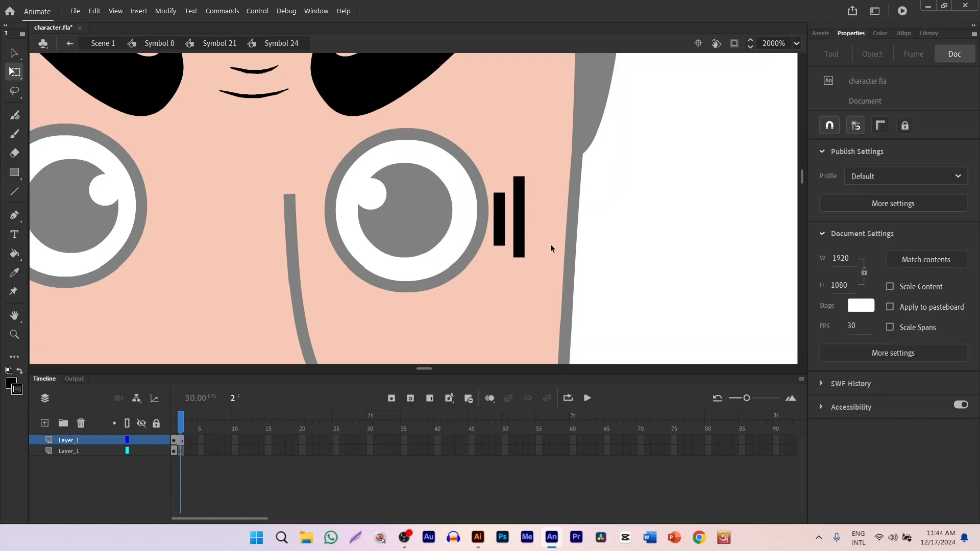
click(521, 214)
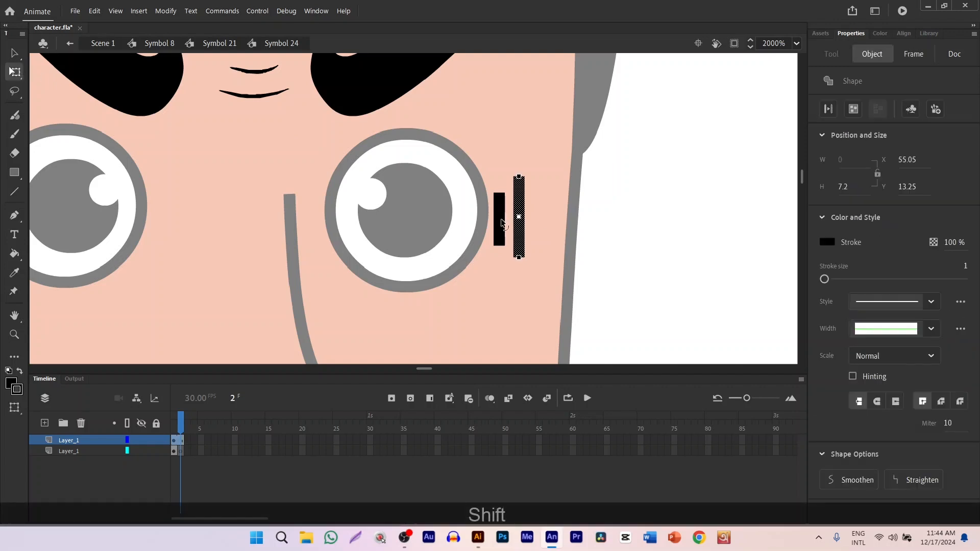
shift+click(504, 221)
key(Right)
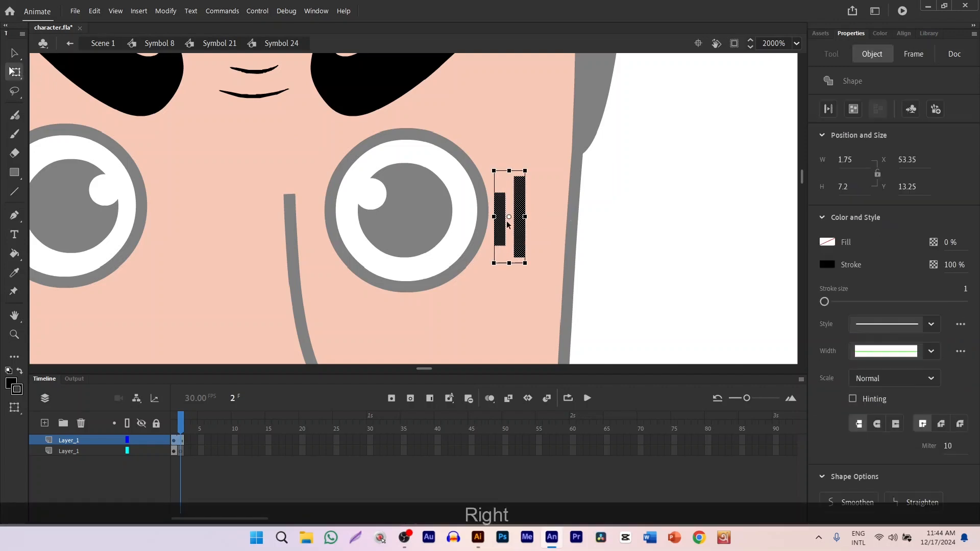
click(654, 209)
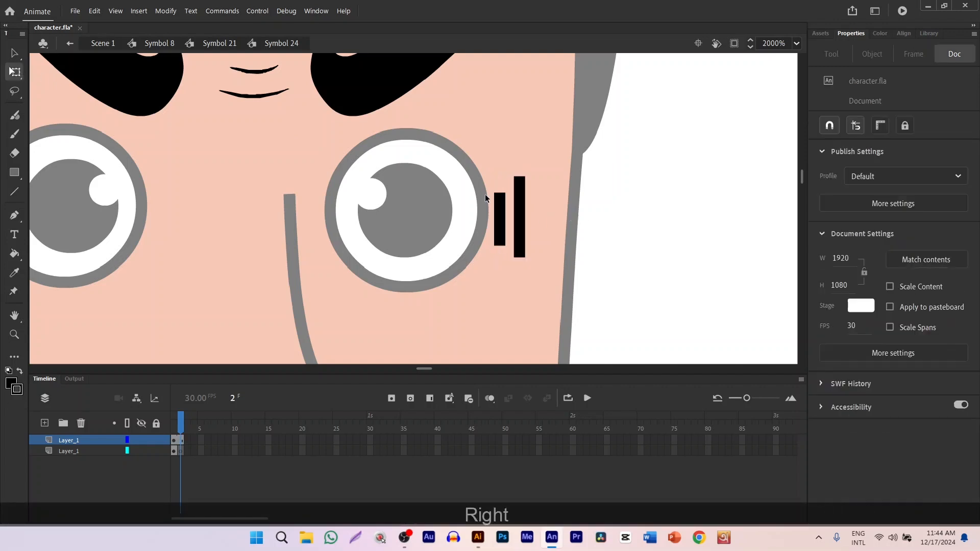
click(516, 215)
key(Right)
key(Right)
key(Right)
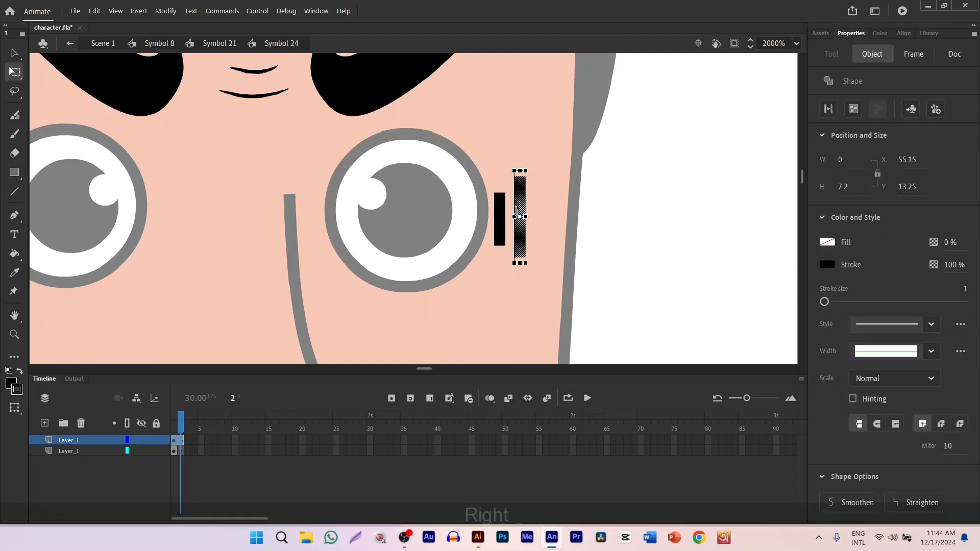
click(648, 203)
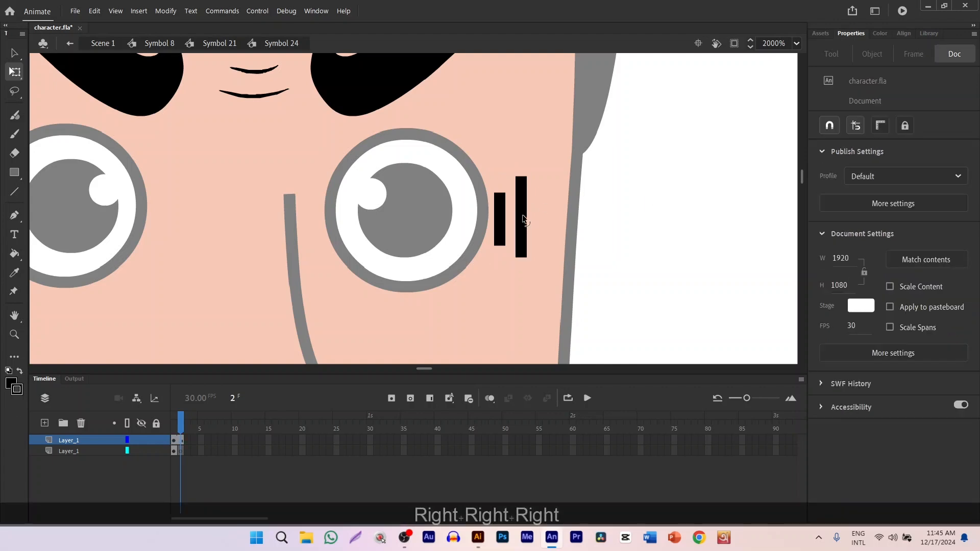
- Bend both lines beside the eye into arcs bowing away from it and set their stroke size to 0.5
mouse_move(523, 220)
mouse_down()
mouse_move(536, 219)
mouse_move(506, 212)
mouse_up()
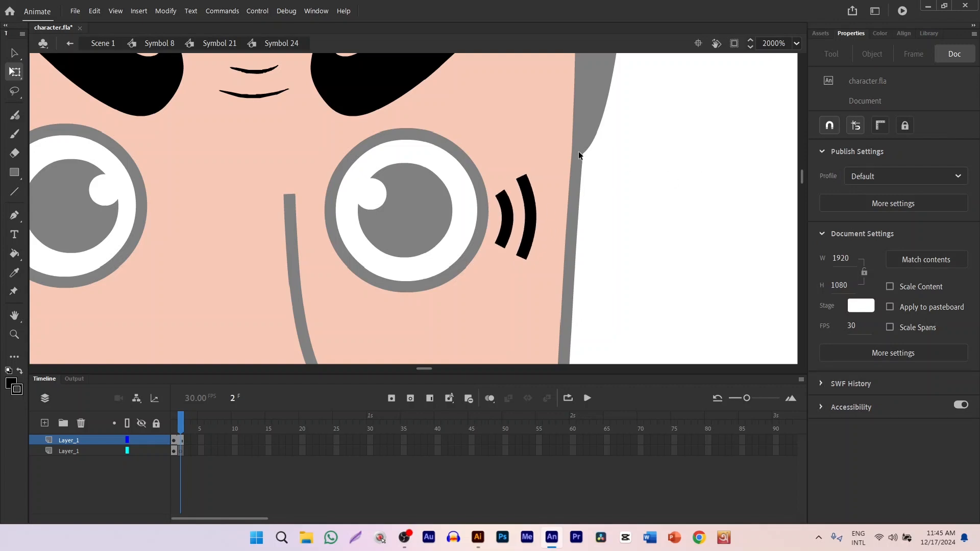
drag(578, 151, 490, 283)
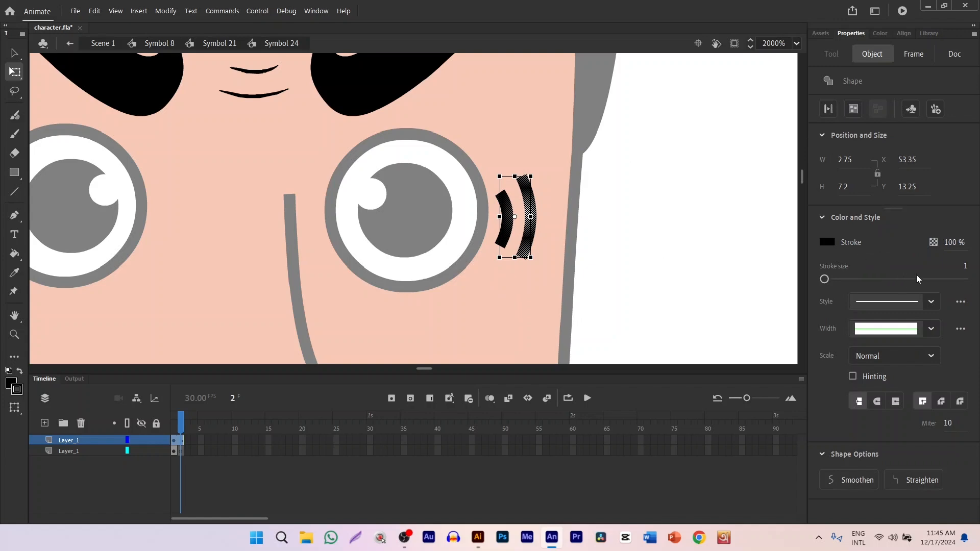
click(965, 263)
text(.5)
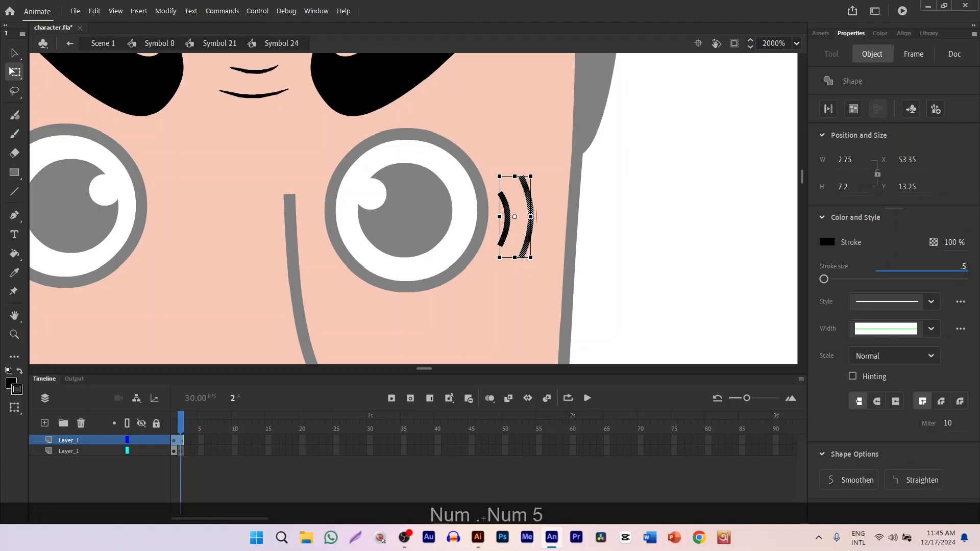
text(0)
key(Return)
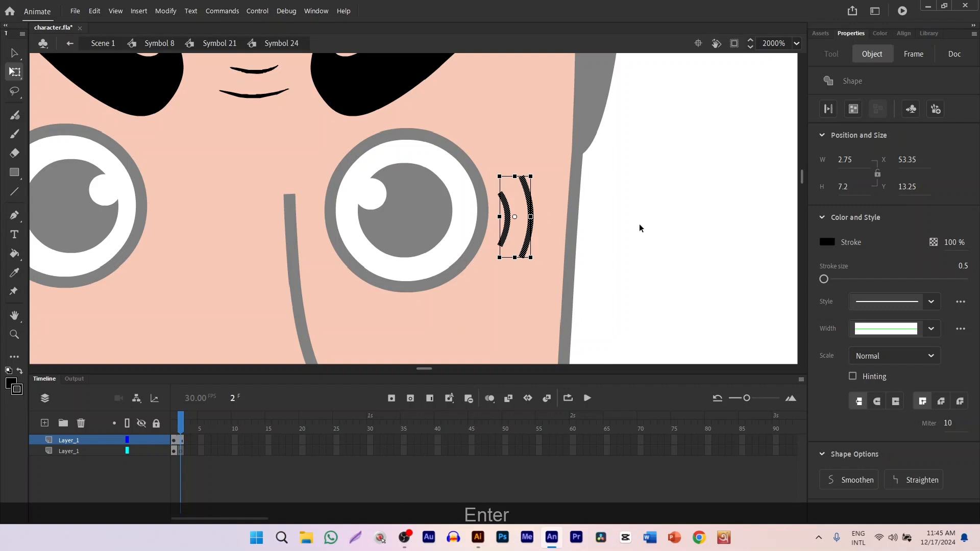
click(640, 225)
- Nudge the longer outer arc closer to the shorter inner arc
click(530, 219)
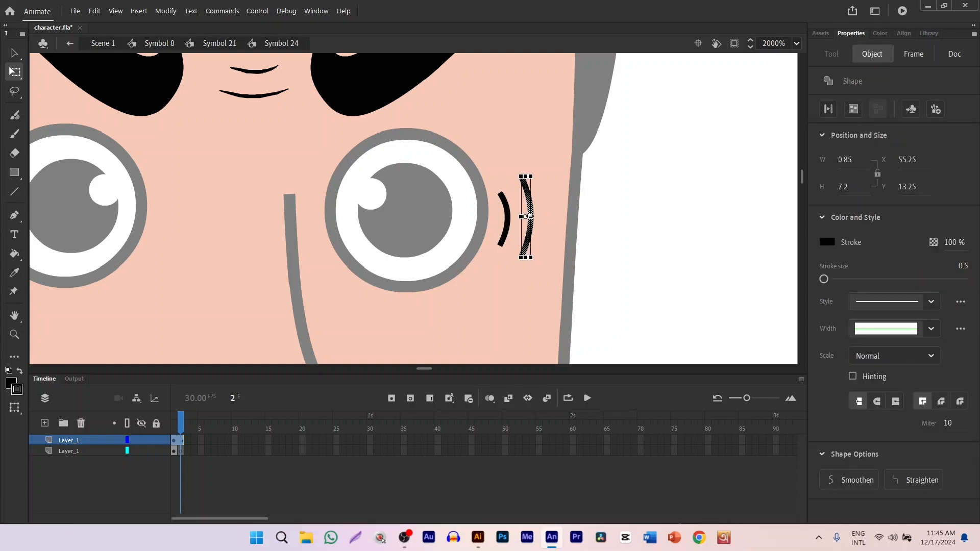
key(Left)
key(Left)
key(Left)
key(Left)
key(Left)
key(Left)
key(Left)
key(Left)
key(Left)
key(Left)
key(Left)
key(Left)
click(656, 171)
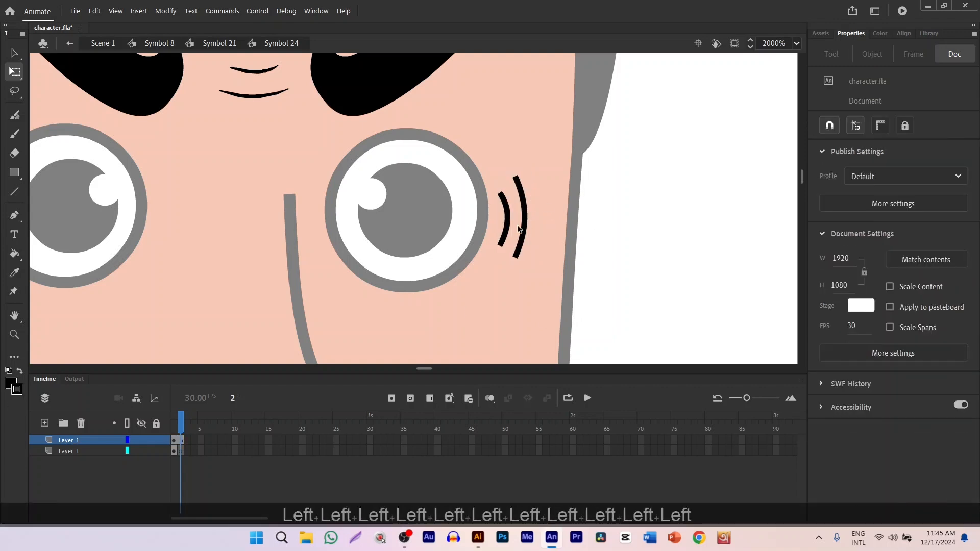
- Shorten the inner arc beside the eye slightly with Free Transform
click(508, 226)
scroll(507, 227, right, 3)
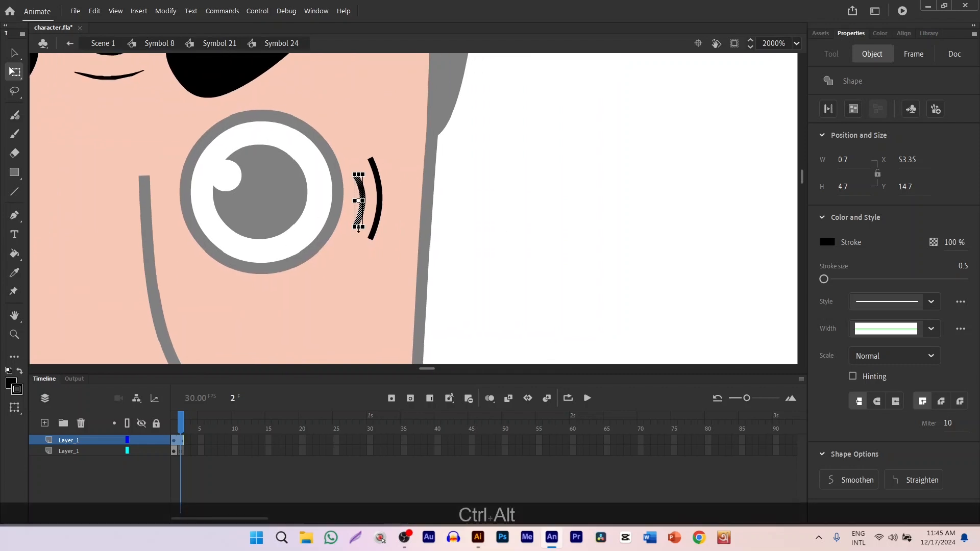
drag(358, 230, 359, 228)
click(334, 219)
- Try the one-sided arched stroke width profile on both arcs beside the eye
scroll(392, 218, down, 6)
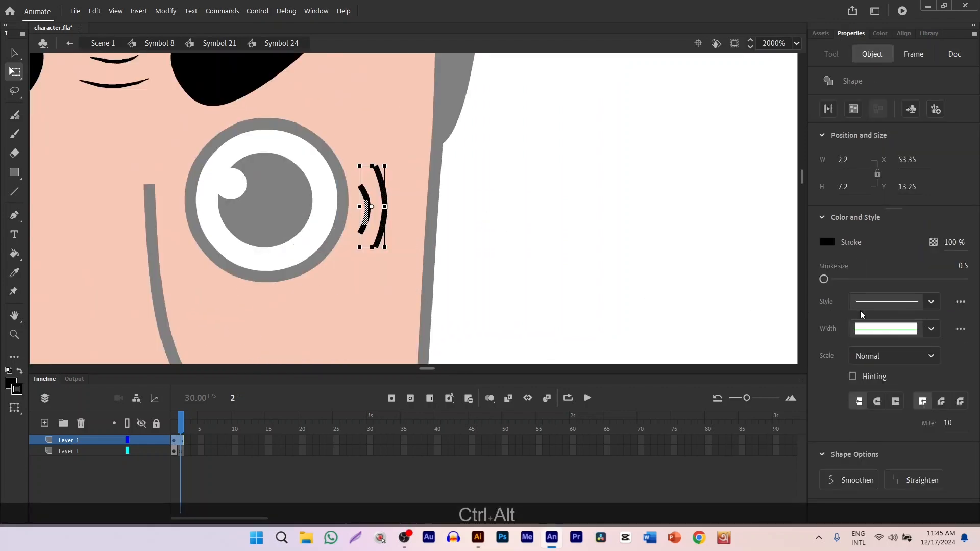
click(912, 329)
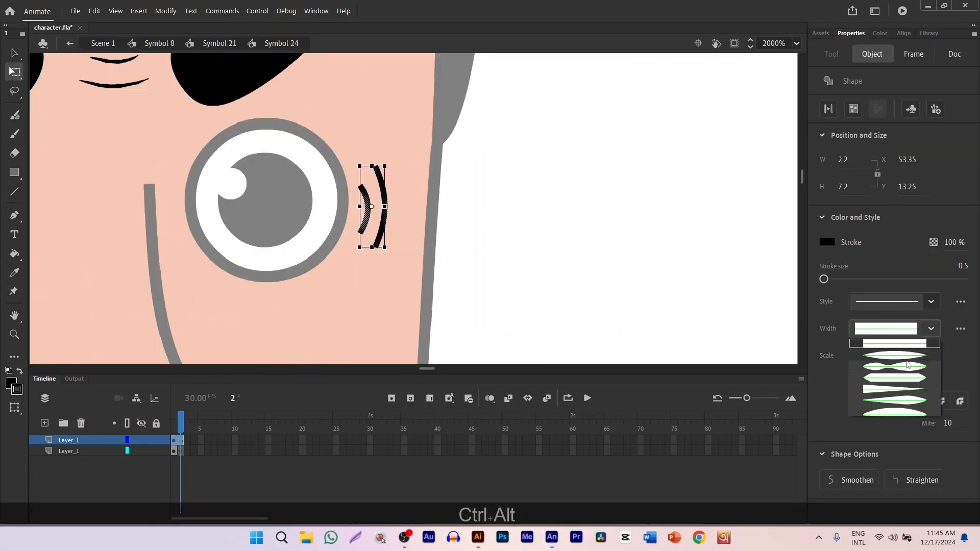
click(906, 359)
click(913, 329)
click(906, 406)
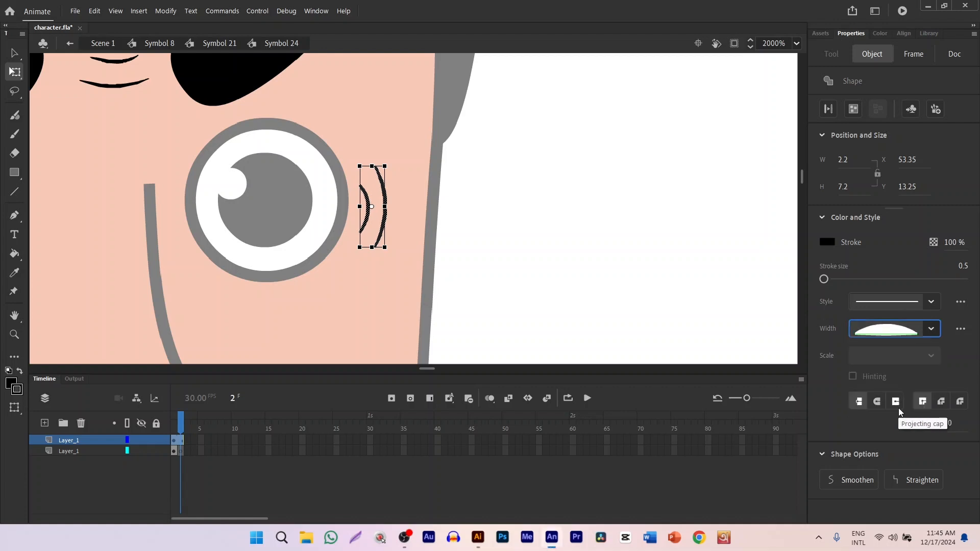
click(561, 236)
- Apply the symmetrical lens-shaped width profile, tapered at both ends, to both arcs beside the eye
drag(413, 133, 341, 302)
click(656, 297)
drag(433, 113, 345, 300)
click(913, 329)
click(908, 367)
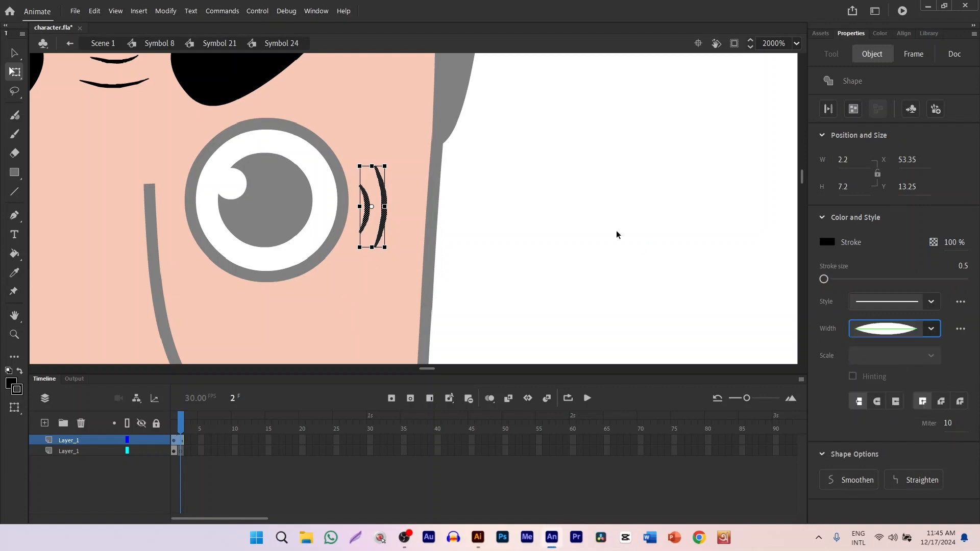
click(616, 231)
- Step out to Symbol 21 to check the crease lines against the whole face, and reopen the eyebrow symbol for editing
scroll(445, 193, down, 6)
double_click(461, 199)
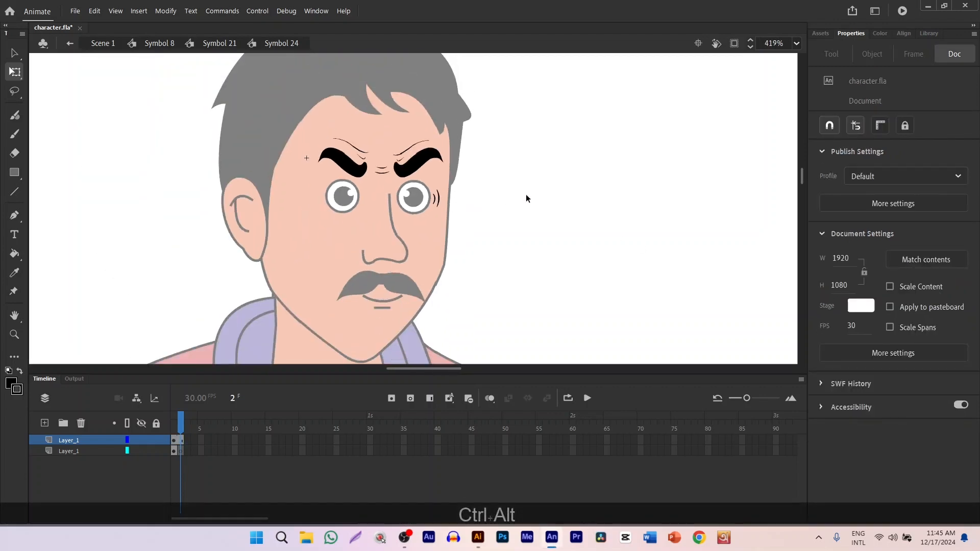
click(526, 195)
scroll(454, 207, up, 6)
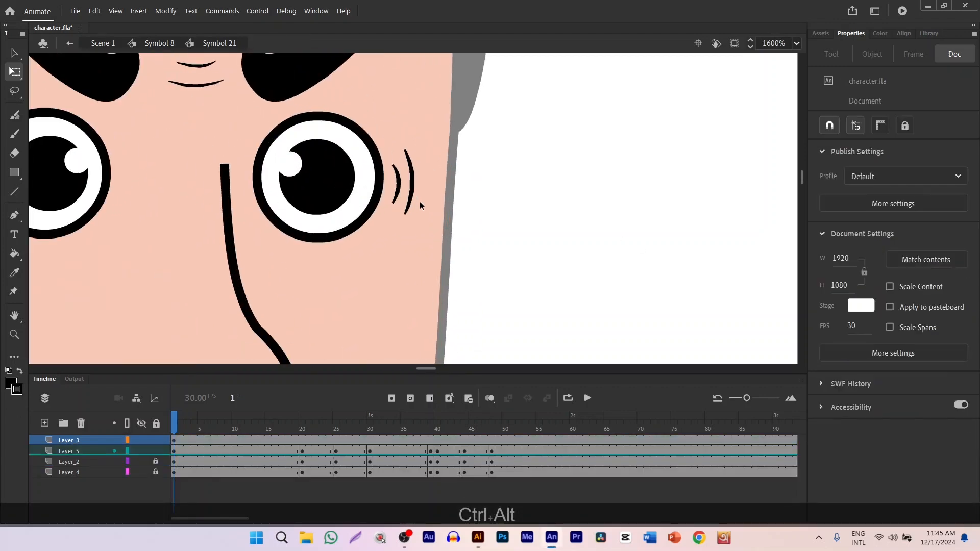
click(379, 165)
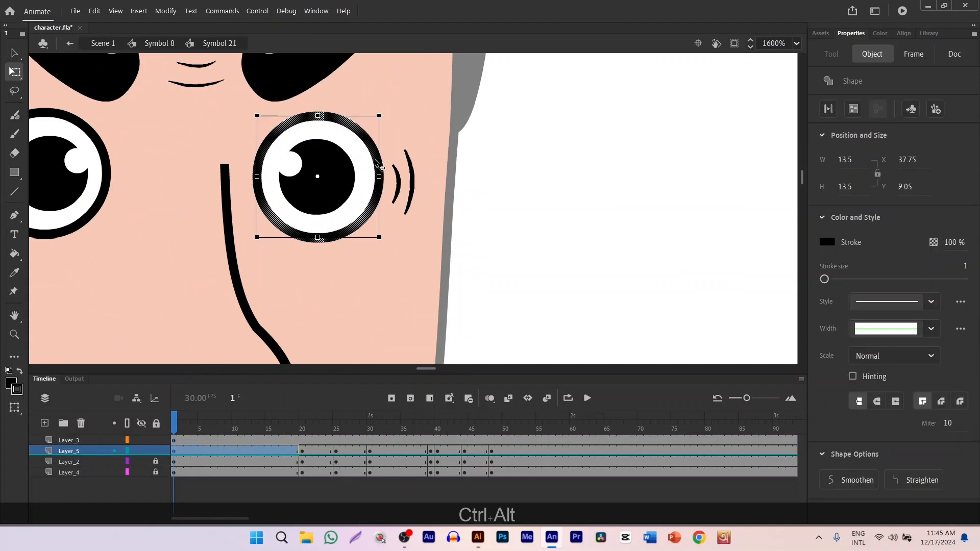
double_click(531, 158)
double_click(414, 164)
scroll(577, 177, down, 2)
double_click(403, 109)
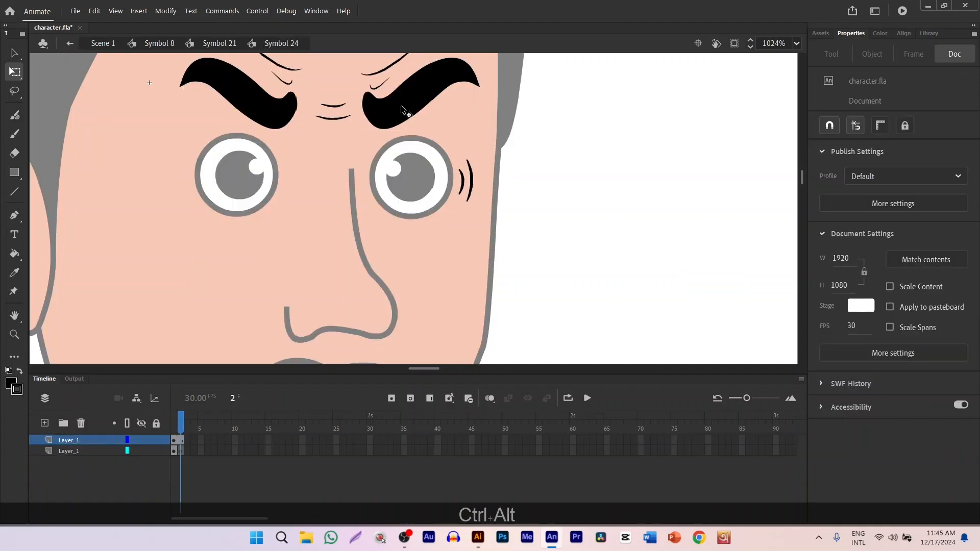
- Duplicate the two arcs and place the copy beside the outer corner of the eye nearest the ear, level with the originals
drag(537, 141, 439, 242)
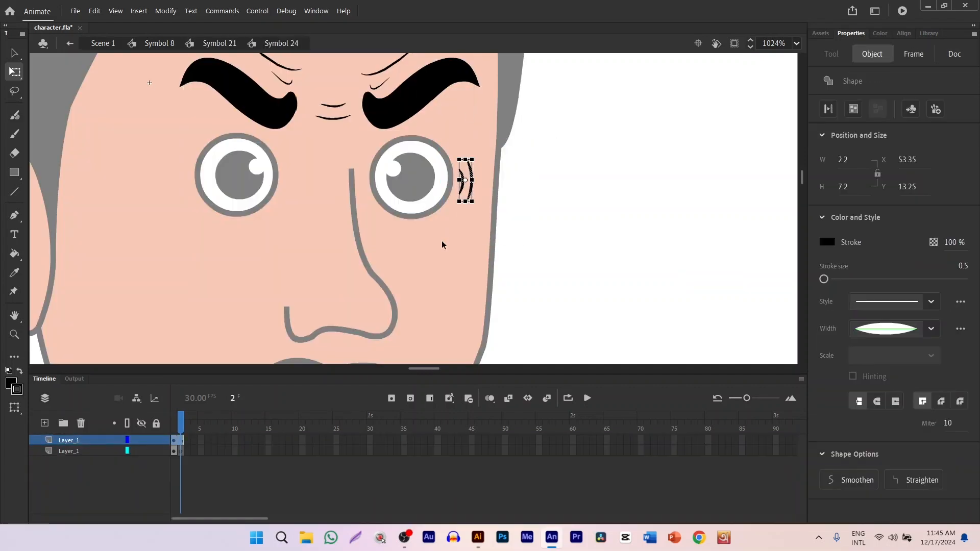
key(ctrl+c)
click(179, 166)
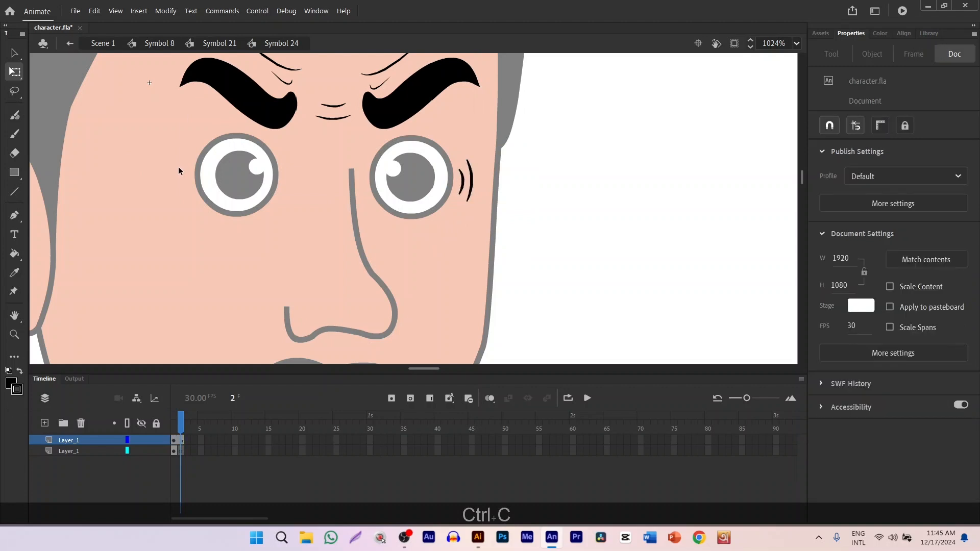
key(ctrl+v)
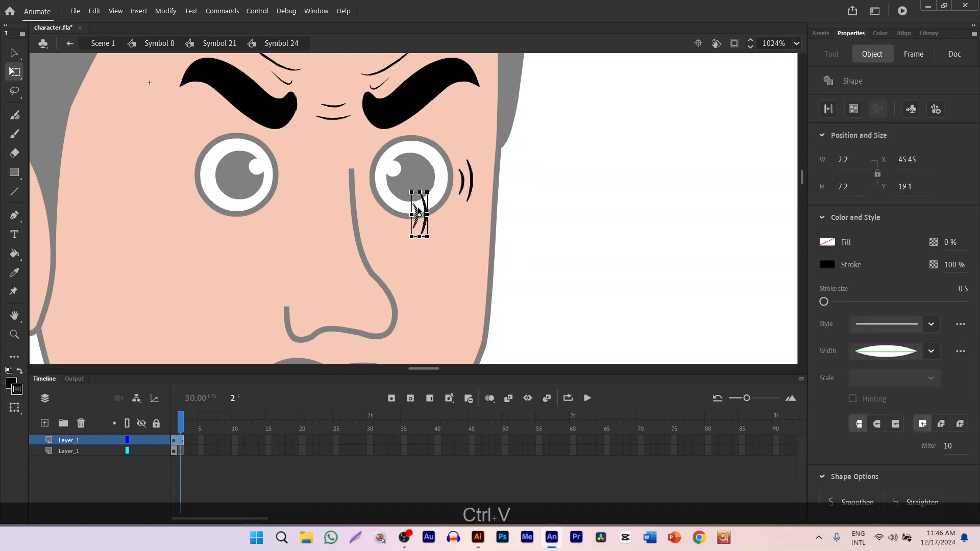
drag(417, 209, 178, 179)
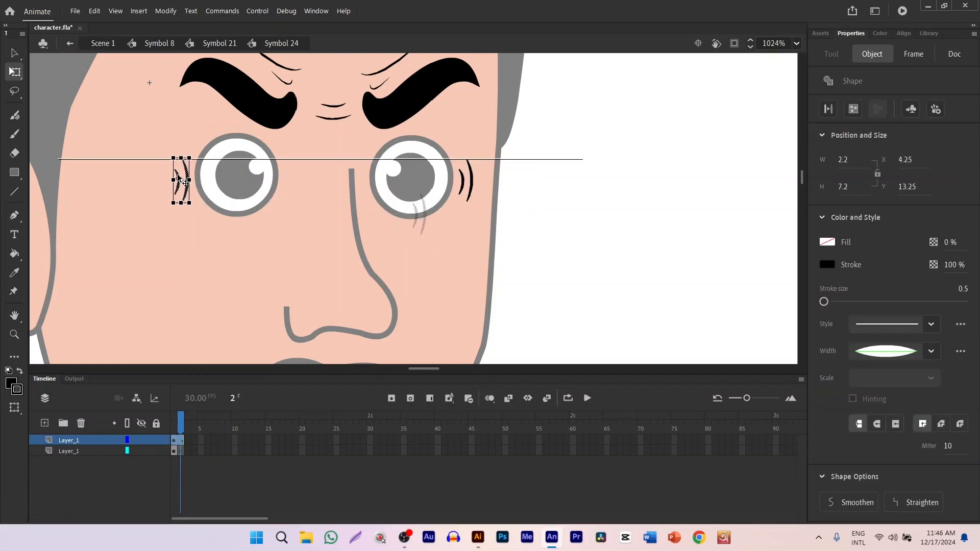
- Flip the duplicated arcs horizontally and nudge them slightly toward the eye, to X 4.3
right_click(178, 177)
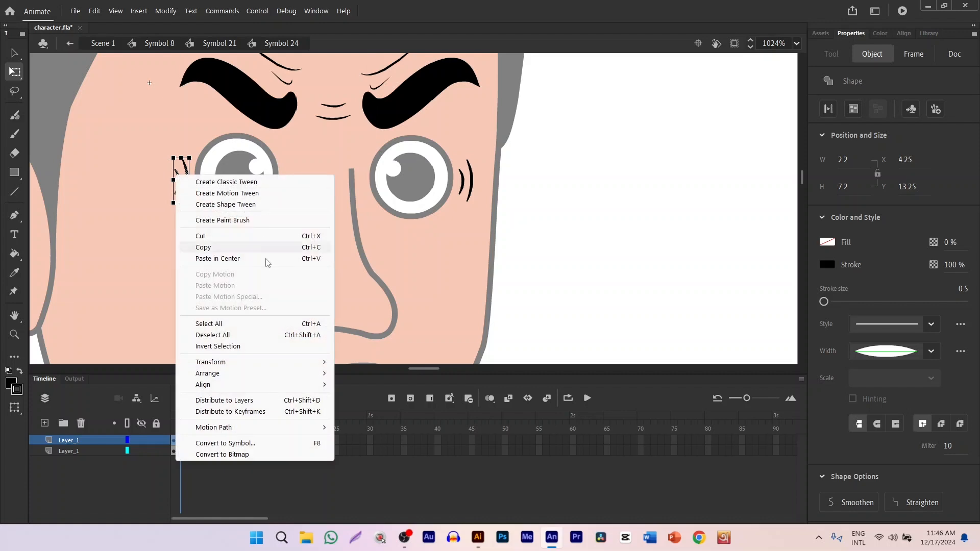
mouse_move(240, 363)
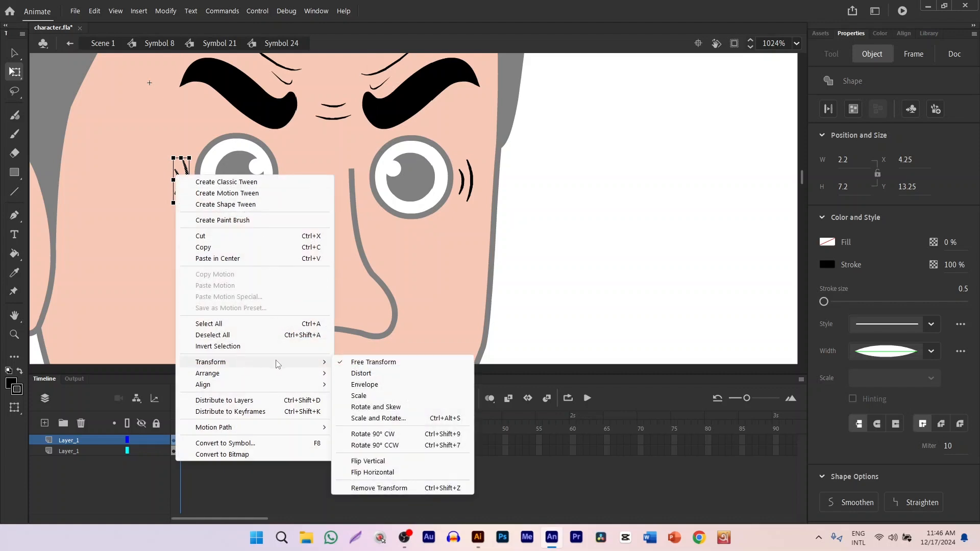
click(398, 475)
scroll(157, 199, up, 2)
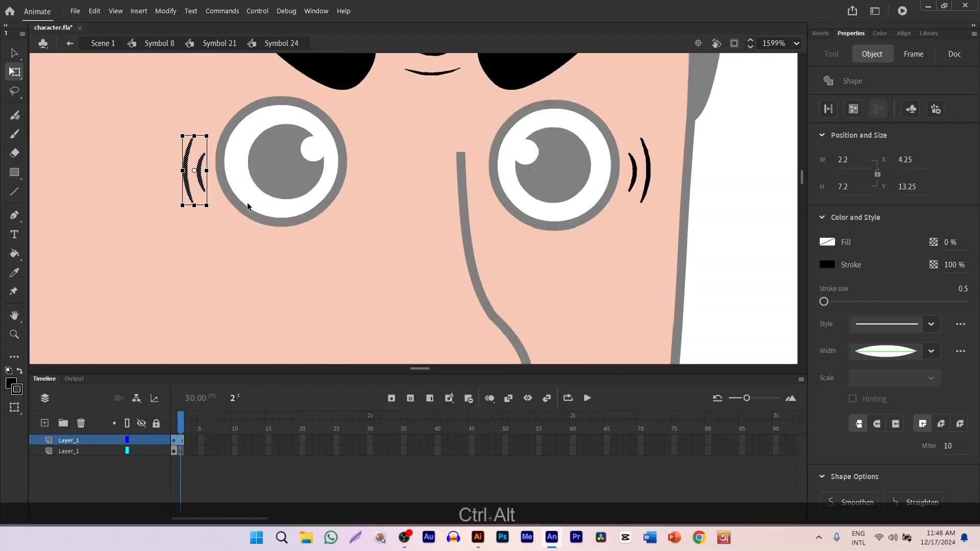
key(Right)
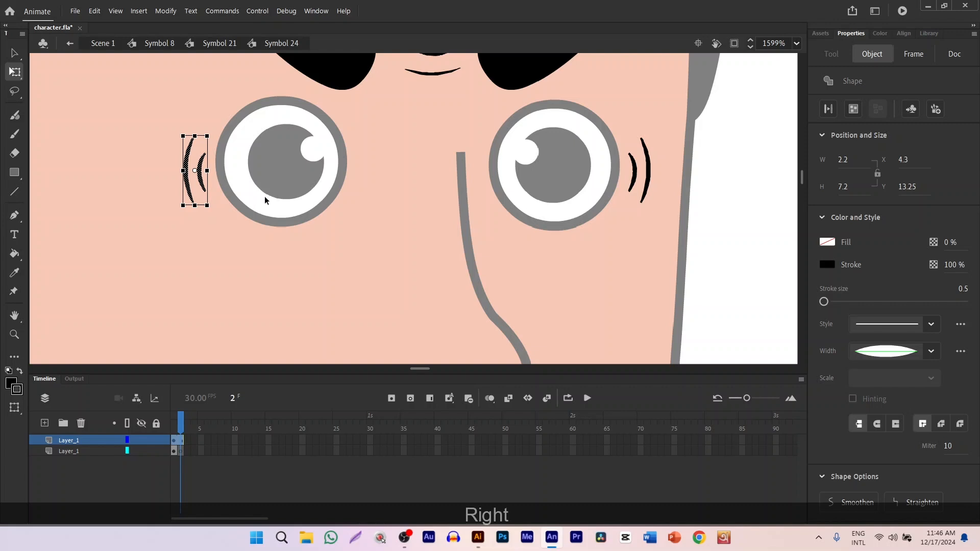
scroll(276, 189, down, 4)
click(280, 189)
- Draw a diagonal line between the nose and the eye farthest from the ear, and bend it into a curve about 6.7 by 7.8
scroll(376, 182, up, 4)
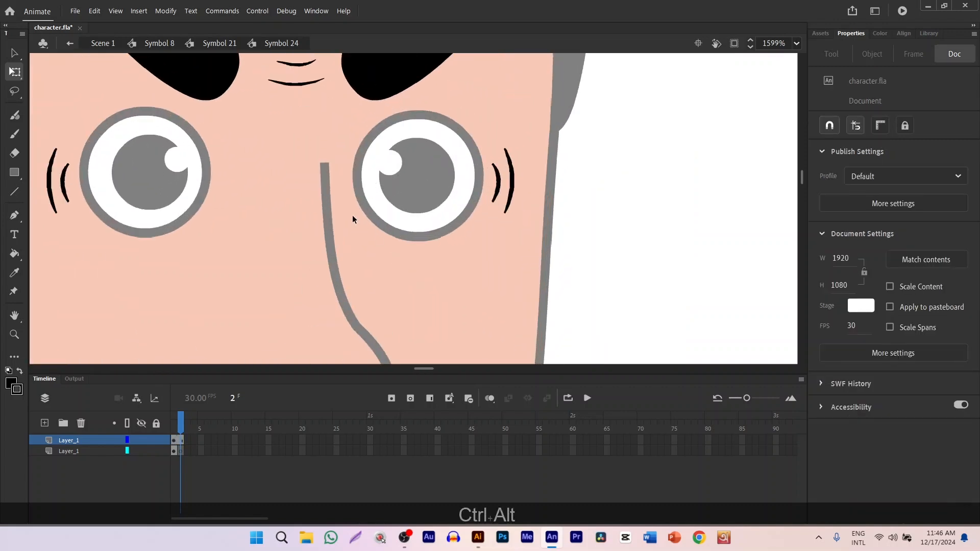
click(15, 193)
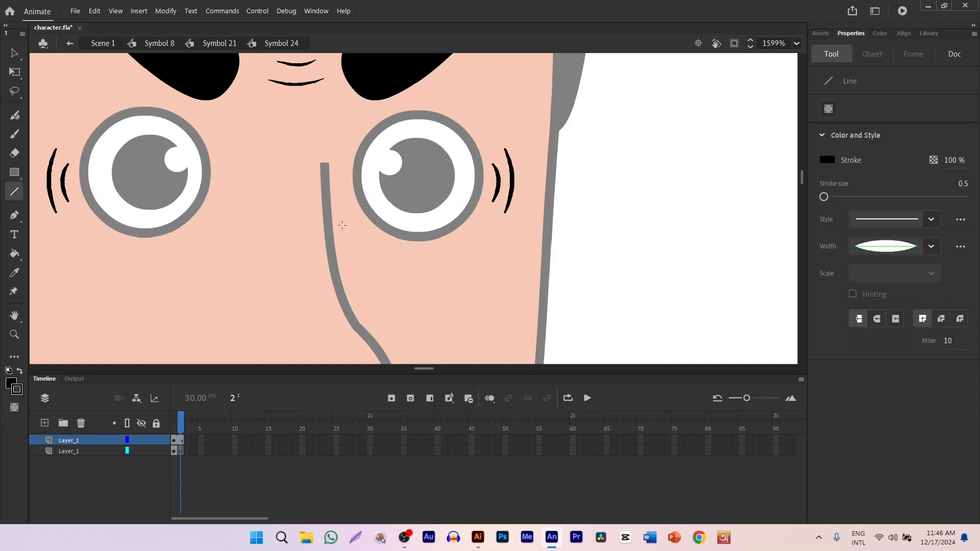
drag(343, 216, 403, 287)
click(17, 73)
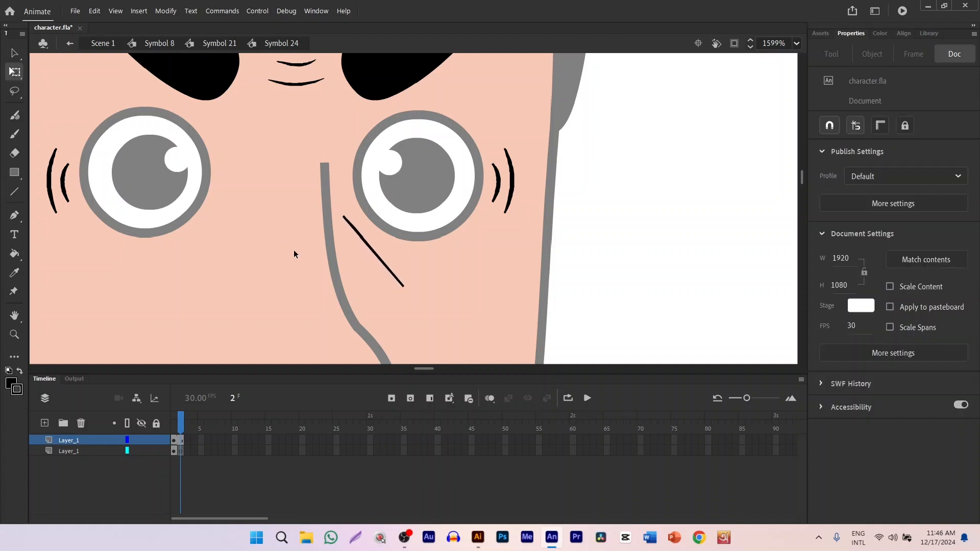
drag(371, 251, 364, 262)
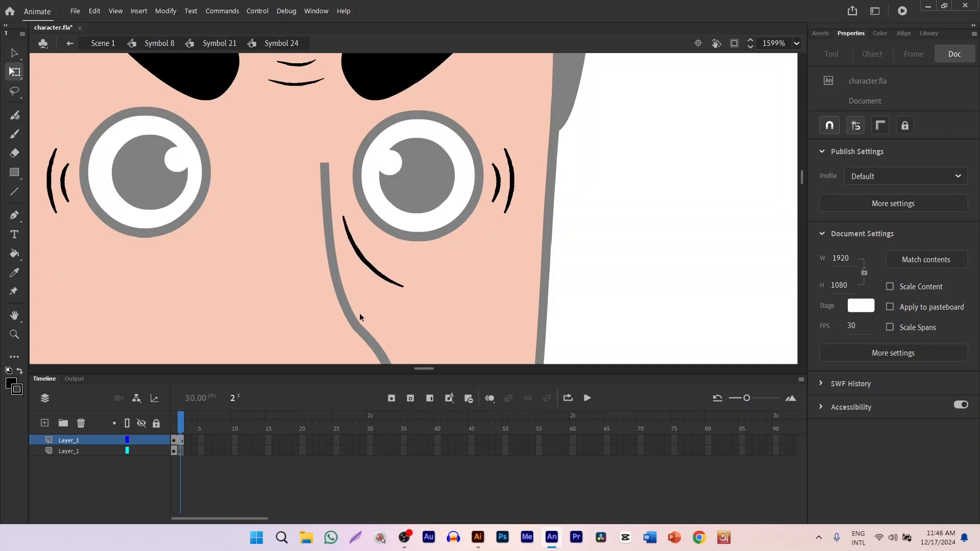
- Nudge the under-eye curve up and slightly away from the nose, to about X 36.9, Y 19.55
click(364, 256)
key(Up)
key(Up)
key(Up)
key(Up)
key(Up)
key(Up)
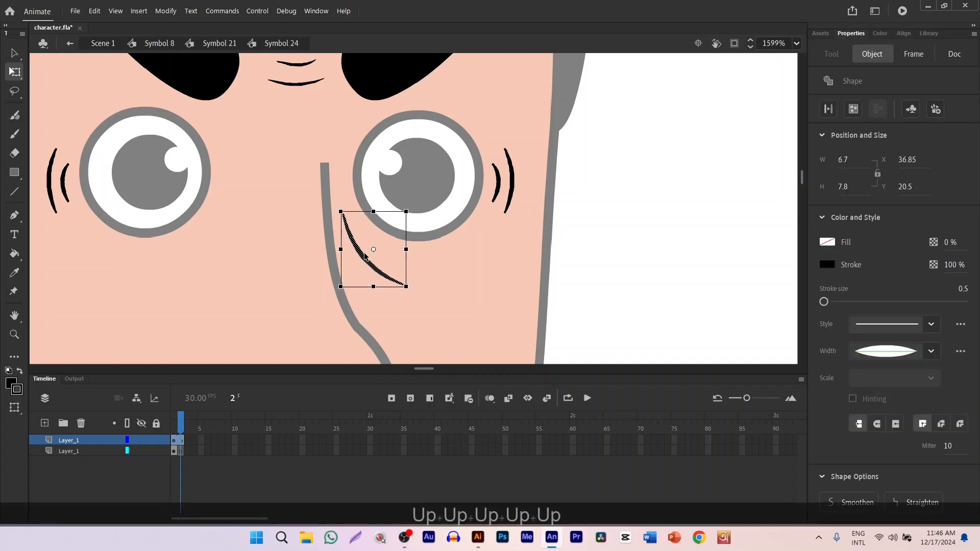
key(Right)
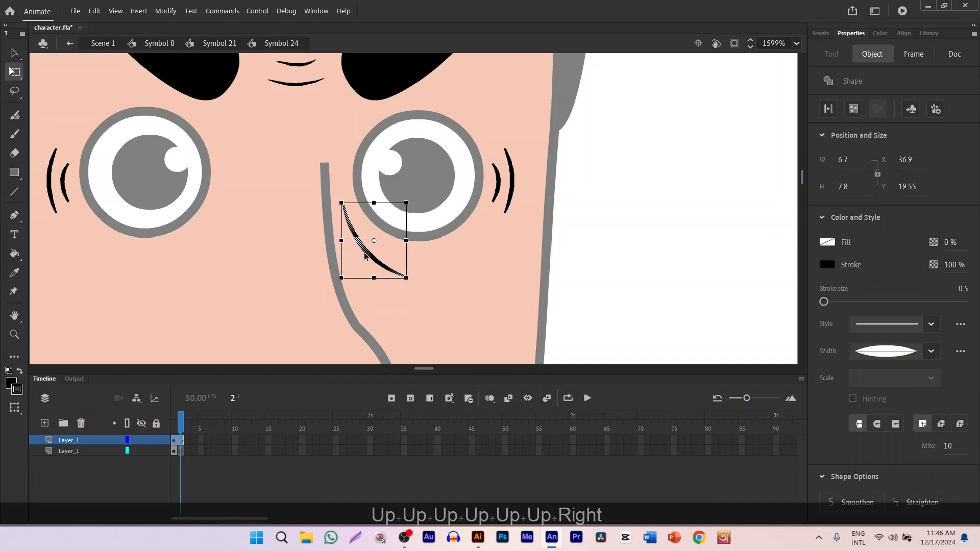
- Undo the last nudges of the curve under the eye farthest from the ear
key(ctrl+z)
key(ctrl+z)
key(ctrl+z)
key(ctrl+z)
key(ctrl+z)
- Duplicate the under-eye curve and place the copy beside the lower inner edge of the eye nearest the ear
key(ctrl+c)
click(206, 228)
key(ctrl+v)
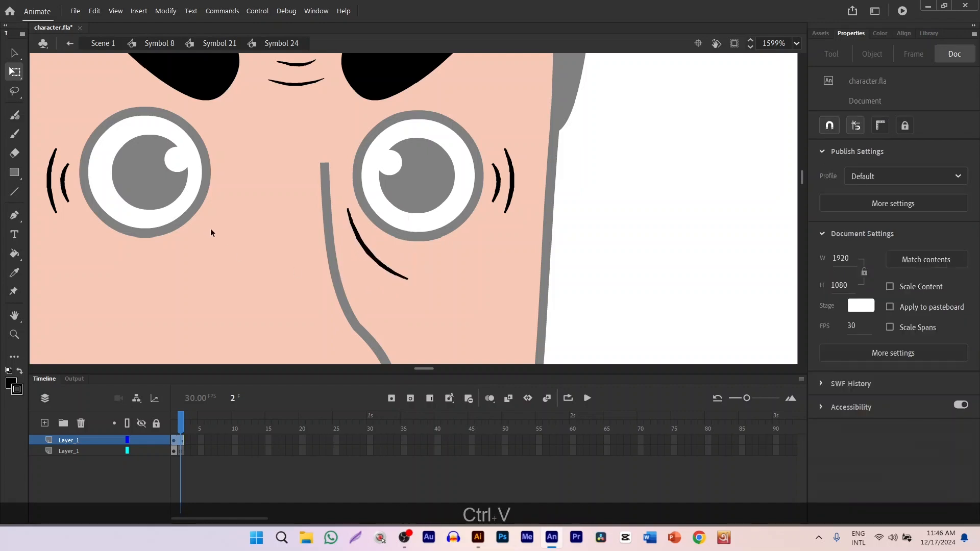
mouse_move(409, 222)
mouse_down()
mouse_move(231, 233)
mouse_move(231, 242)
mouse_up()
- Flip the copied curve horizontally and move it toward the ear, under the inner side of the eye
right_click(232, 239)
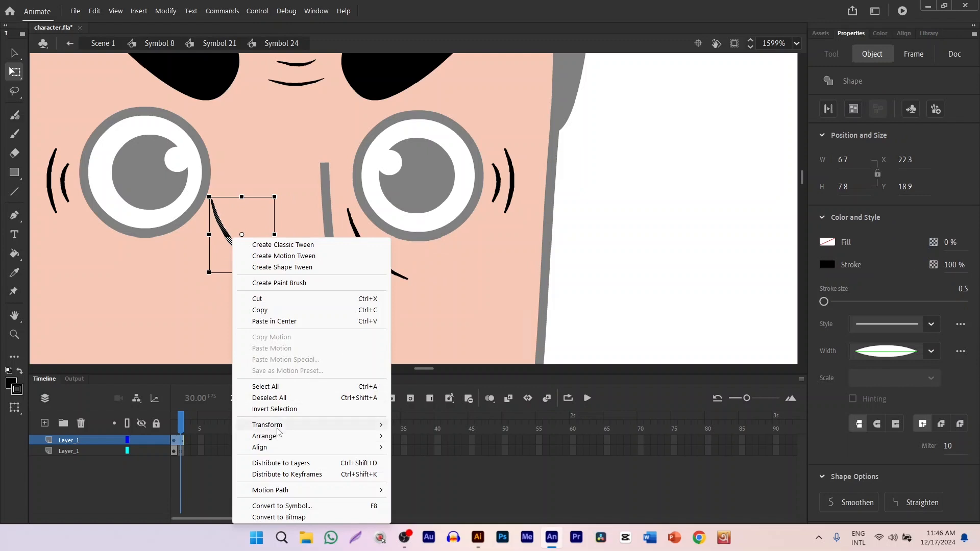
mouse_move(270, 425)
click(443, 409)
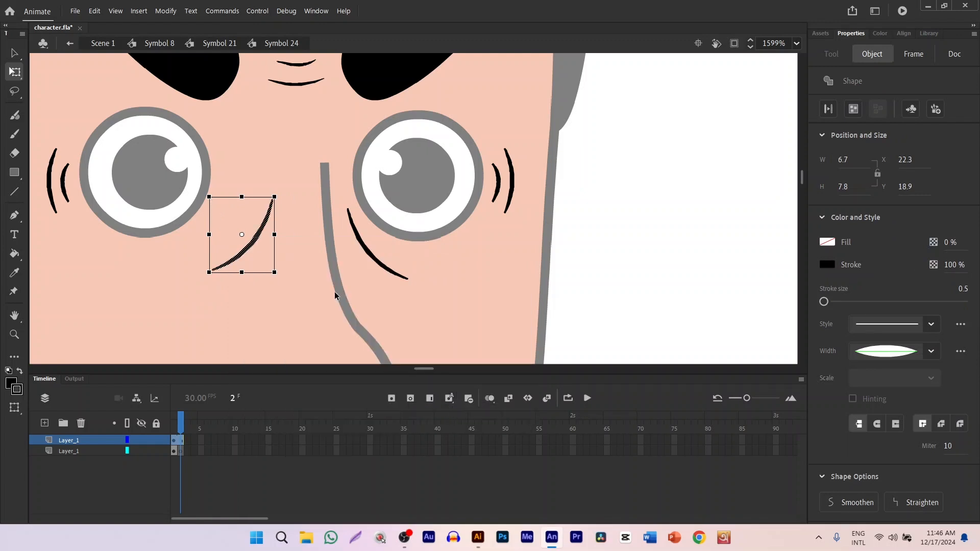
key(ctrl+alt)
mouse_move(247, 248)
mouse_down()
mouse_move(207, 258)
mouse_move(216, 237)
mouse_move(205, 237)
mouse_up()
- Leave the nested symbols back to Symbol 8 and save the file
scroll(230, 236, down, 7)
double_click(418, 228)
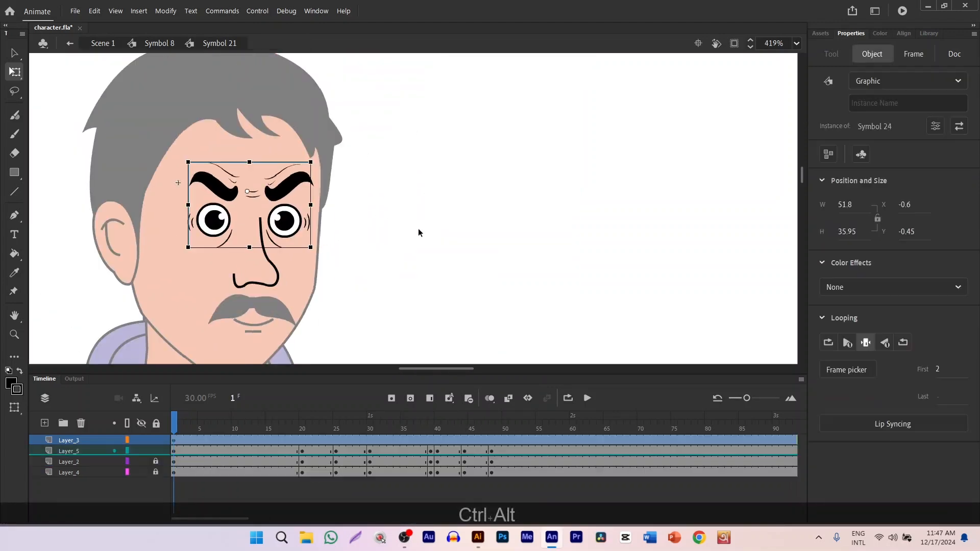
double_click(418, 228)
scroll(418, 228, down, 5)
click(442, 229)
key(ctrl+s)
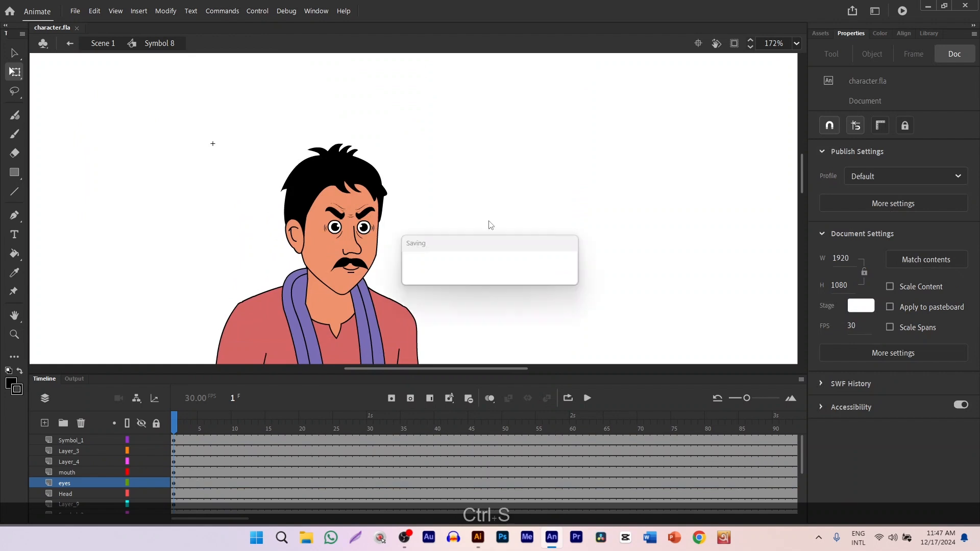
- Examine the angry brows and crease lines on the character's face, both up close and with the whole head in view
scroll(342, 200, up, 8)
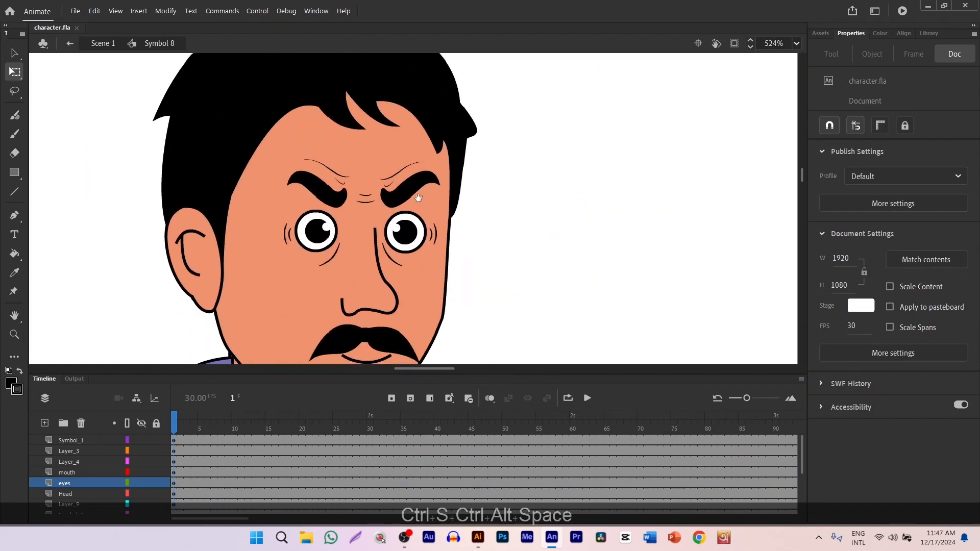
scroll(454, 179, down, 2)
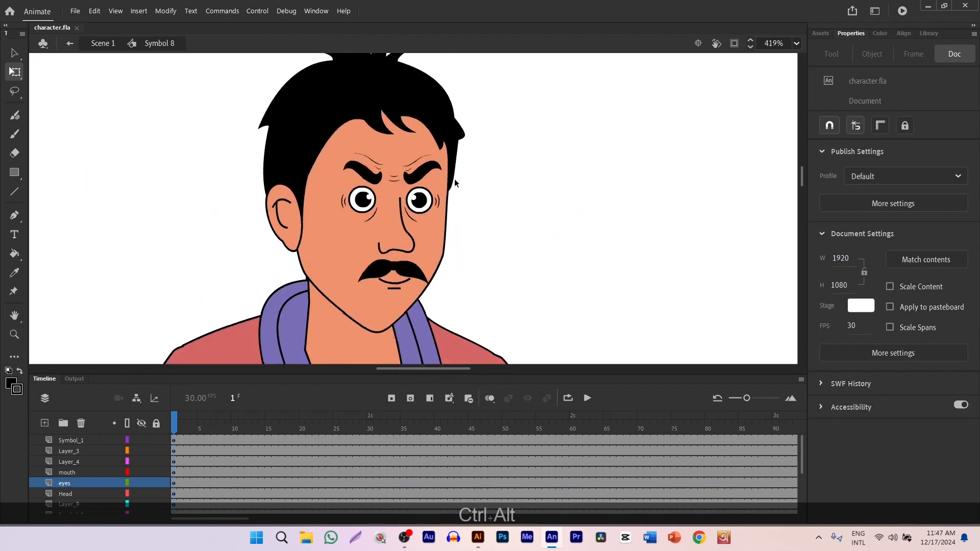
scroll(386, 169, up, 2)
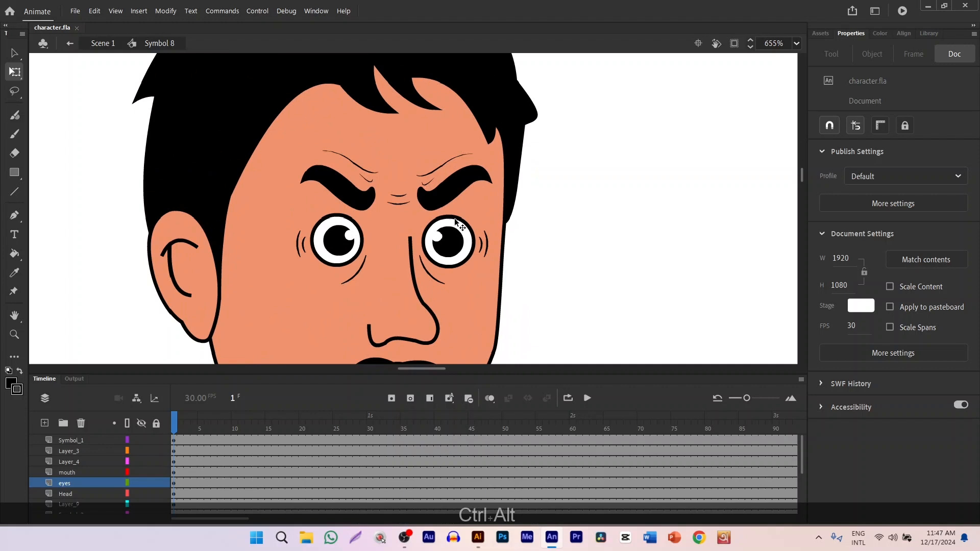
ctrl+alt+click(397, 171)
ctrl+alt+click(398, 205)
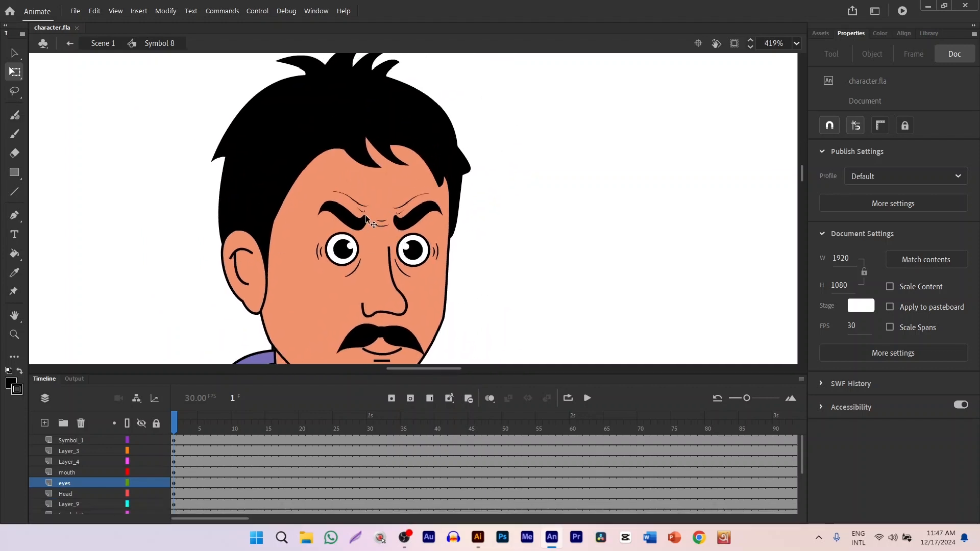
double_click(373, 186)
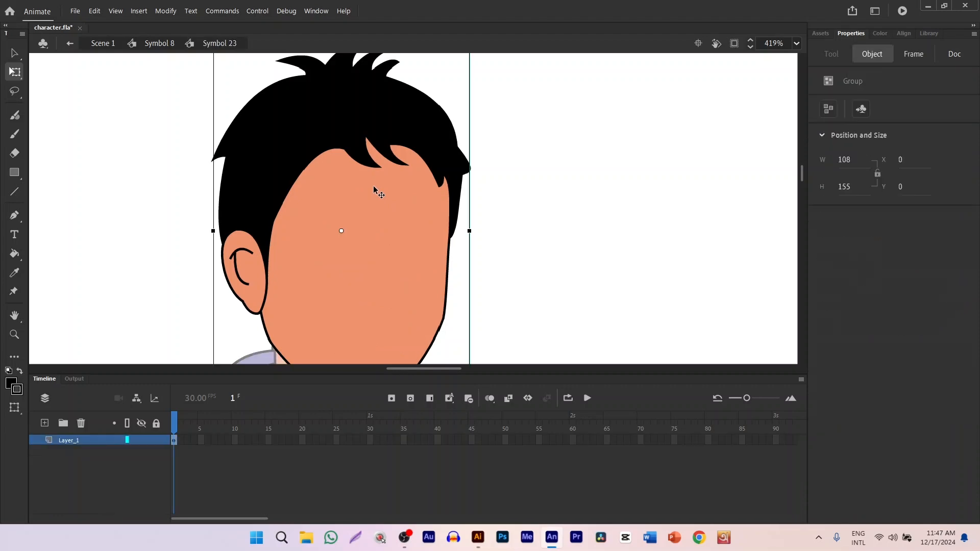
double_click(519, 191)
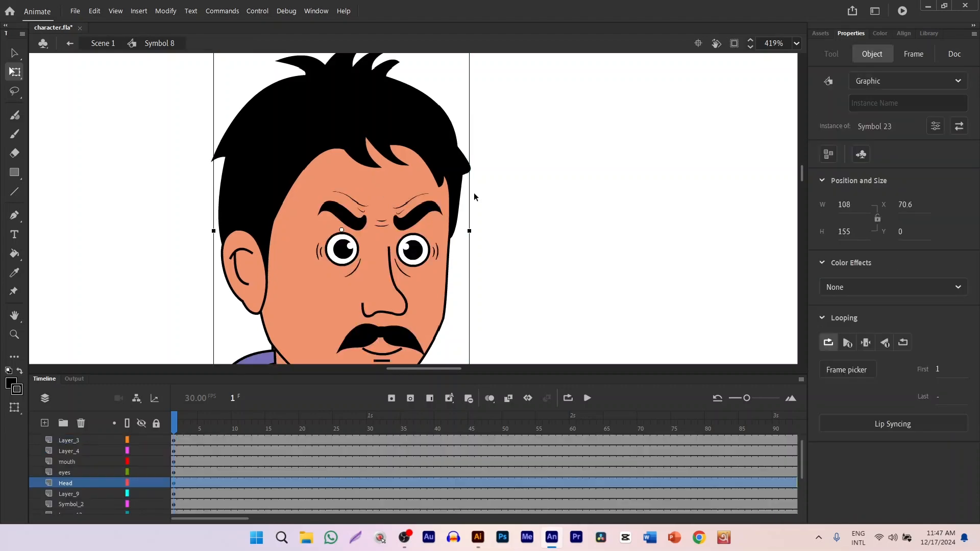
double_click(413, 215)
scroll(492, 204, up, 2)
scroll(463, 203, up, 3)
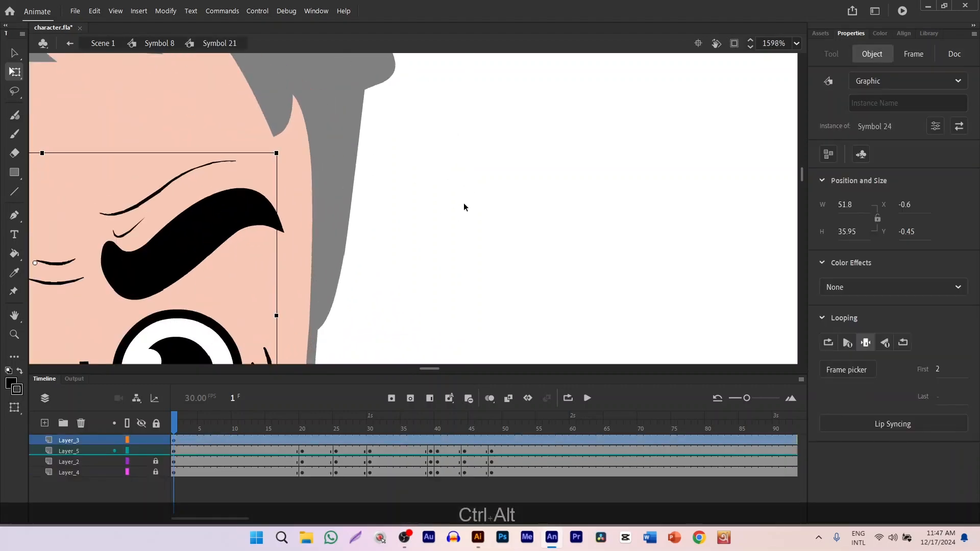
scroll(504, 200, down, 3)
double_click(504, 200)
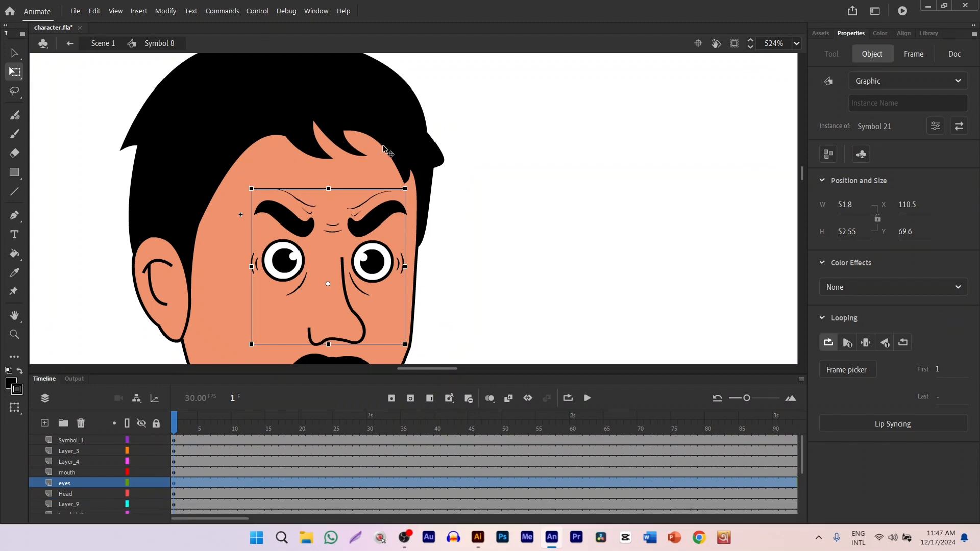
- Open Symbol 24 inside Symbol 21 and draw a slightly curved Pen line across the forehead above the creases, from the far side to the hairline nearest the ear
double_click(375, 219)
double_click(375, 219)
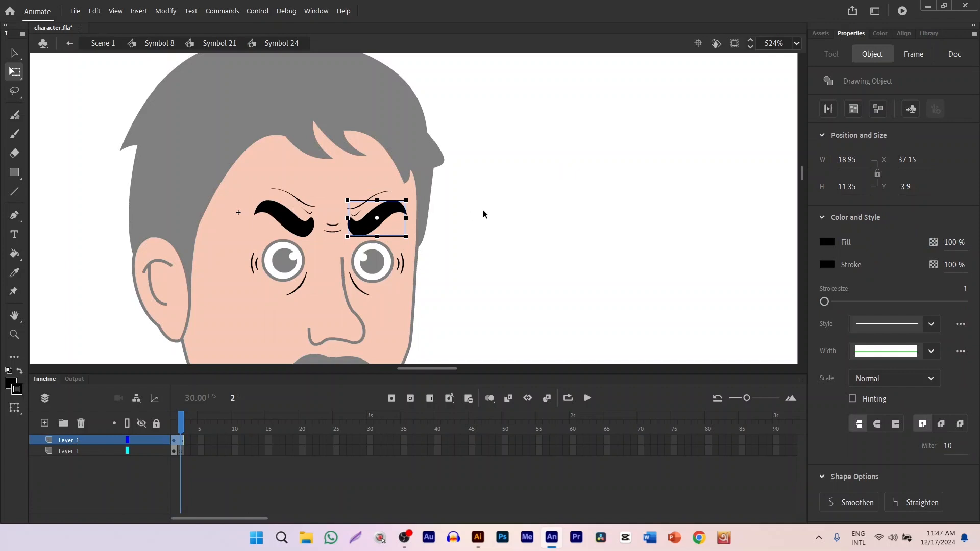
double_click(482, 210)
scroll(401, 209, up, 3)
double_click(398, 211)
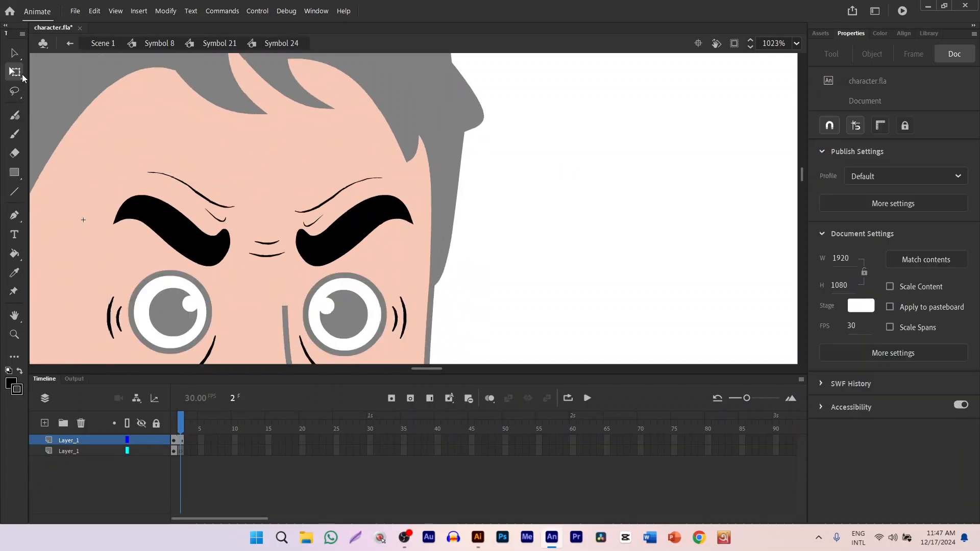
click(14, 215)
drag(407, 169, 517, 226)
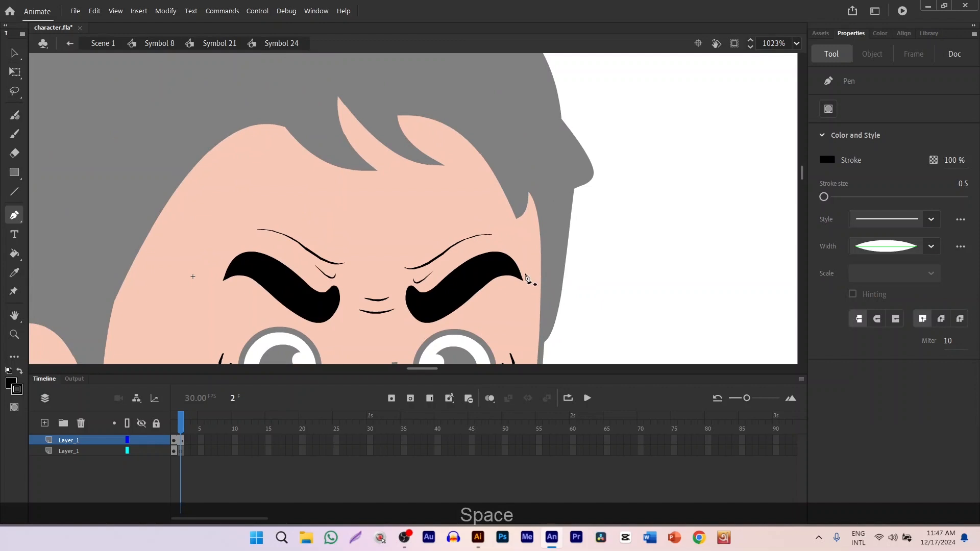
click(541, 230)
drag(150, 233, 53, 260)
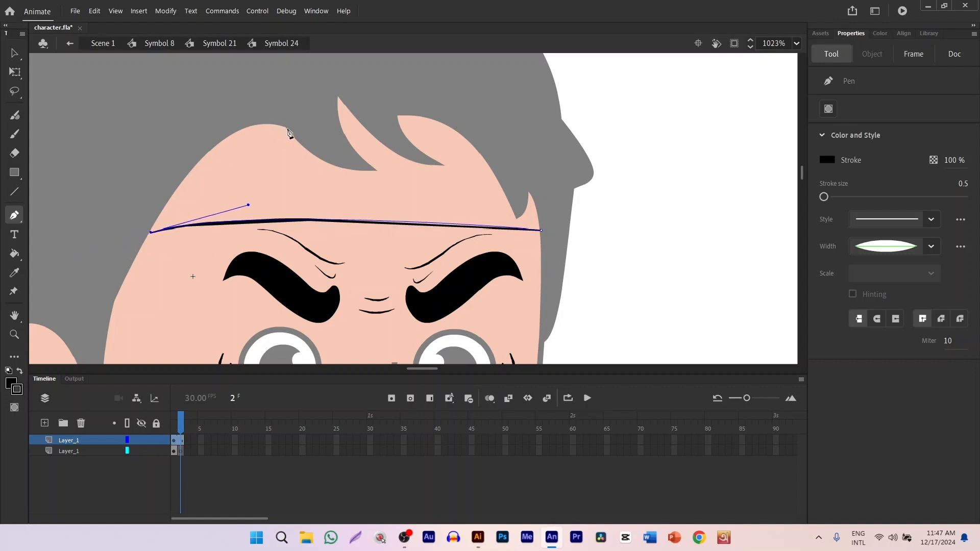
- Continue the Pen path along the hairline, tracing the fringe's points and notches over to the tip of the second lock
mouse_move(288, 131)
mouse_down()
mouse_move(376, 157)
mouse_move(339, 168)
mouse_move(429, 167)
mouse_up()
click(376, 174)
drag(340, 97, 350, 55)
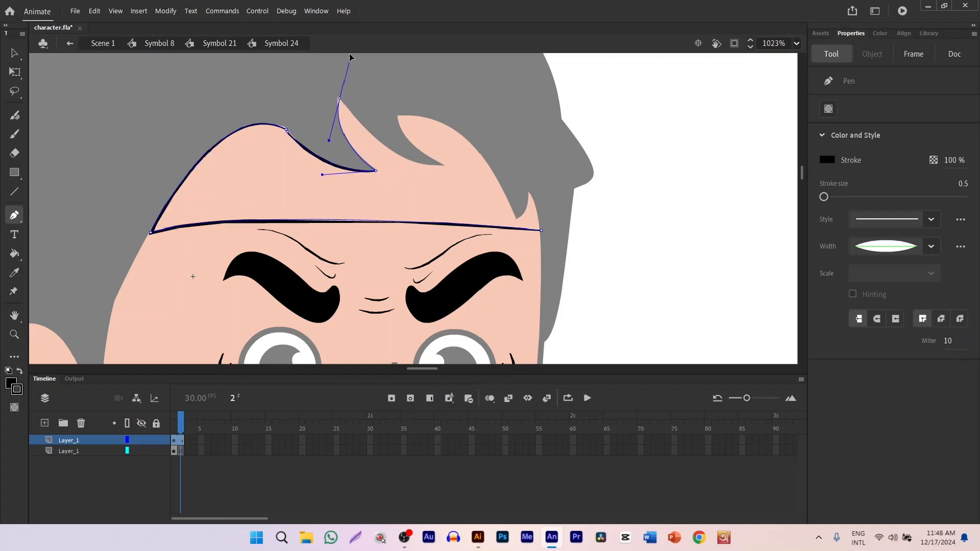
click(340, 98)
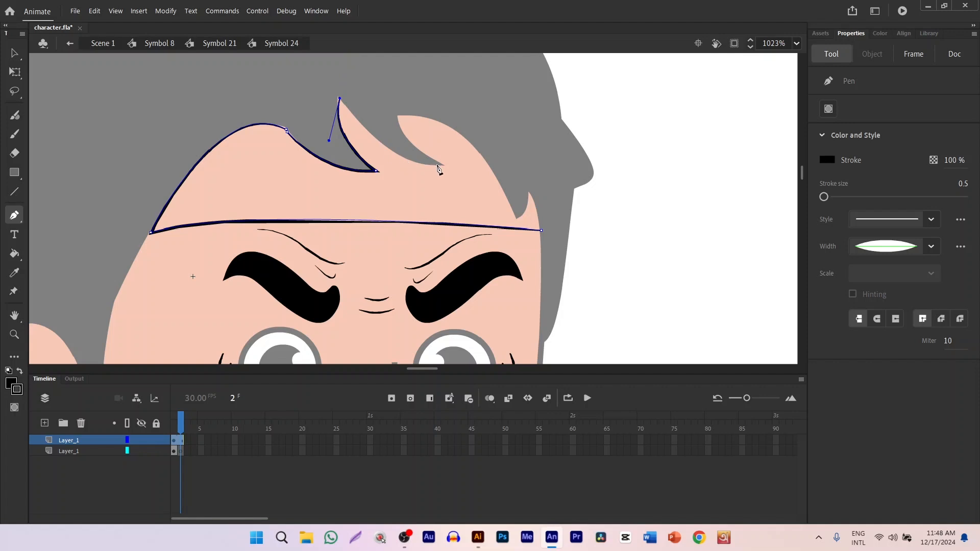
drag(443, 166, 534, 190)
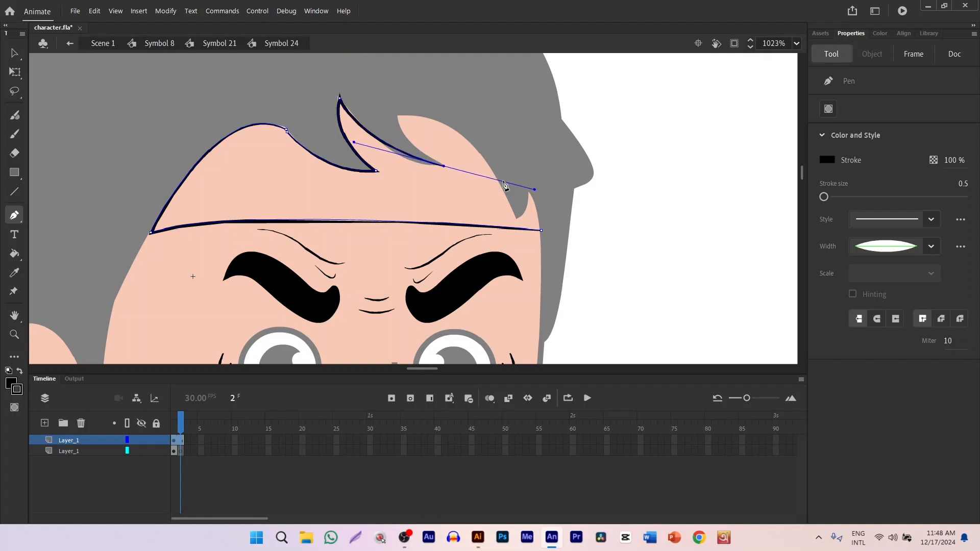
key(ctrl)
key(ctrl+z)
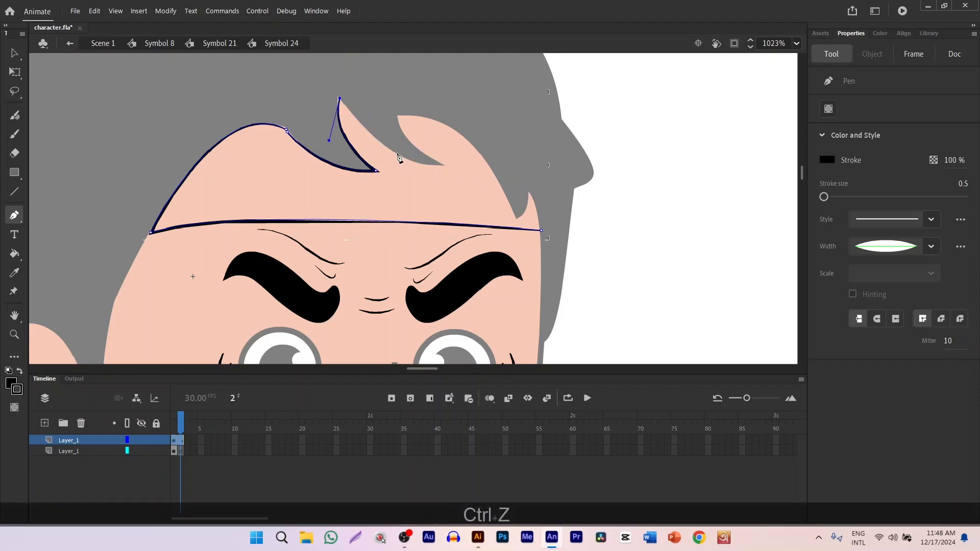
click(398, 155)
drag(443, 165, 459, 163)
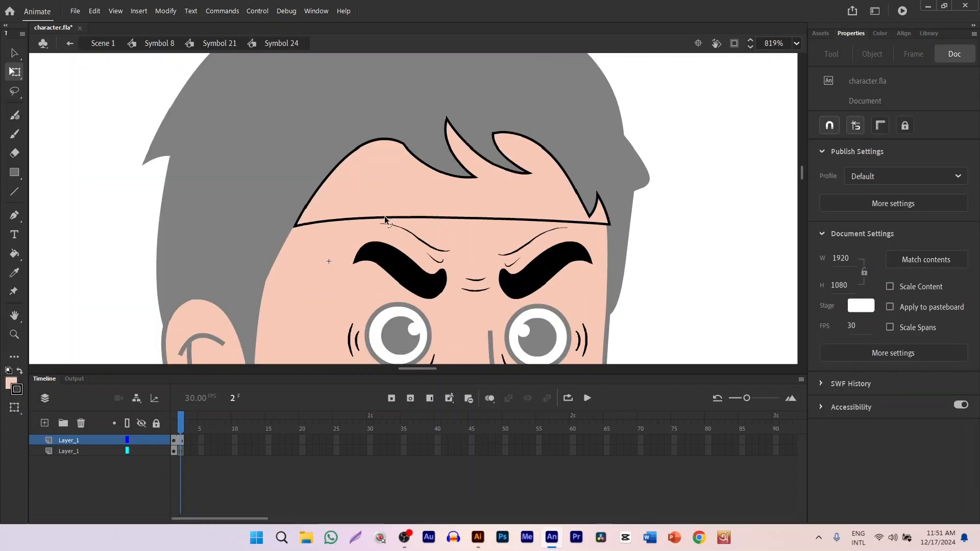
- Fill the closed area between the fringe and the forehead line with red #E20016
click(385, 219)
click(691, 215)
click(10, 384)
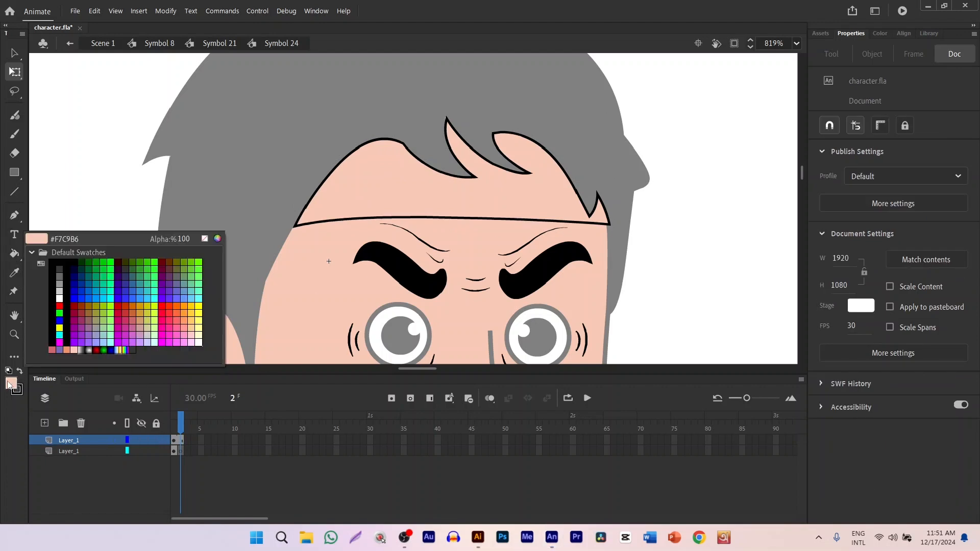
click(217, 241)
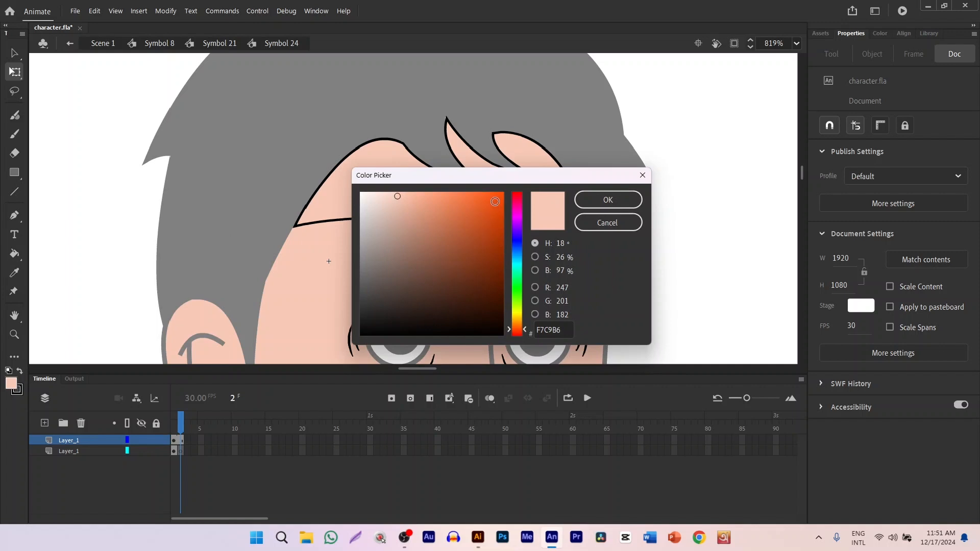
mouse_move(513, 330)
mouse_down()
mouse_move(515, 198)
mouse_move(501, 198)
mouse_move(521, 228)
mouse_move(506, 208)
mouse_move(522, 208)
mouse_up()
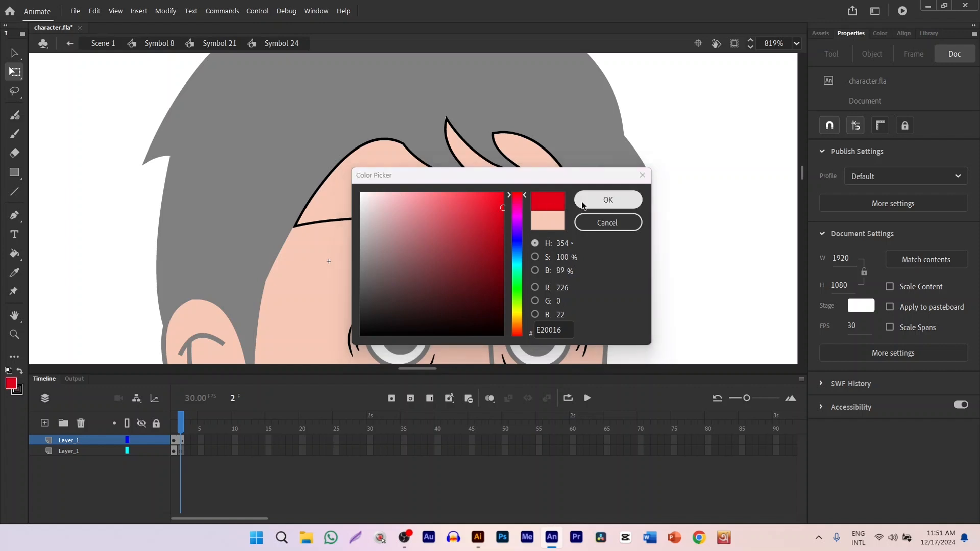
click(607, 200)
click(14, 253)
click(450, 197)
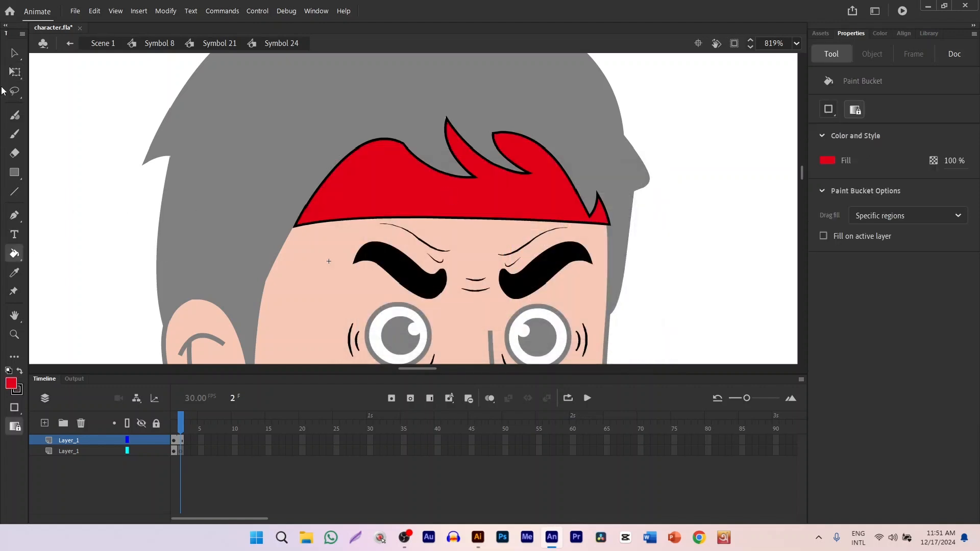
- Change the forehead shape's fill to dark red #7F000C
click(14, 72)
click(498, 193)
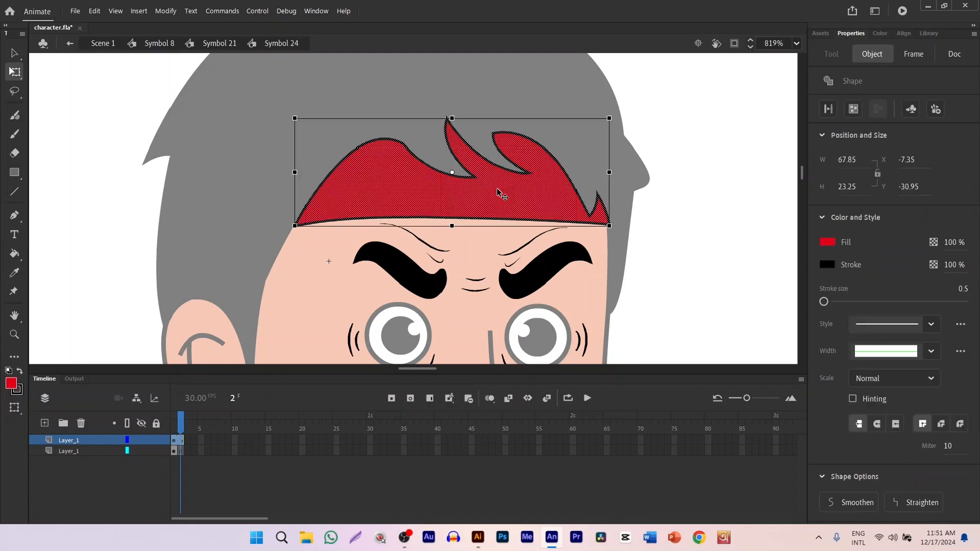
click(10, 386)
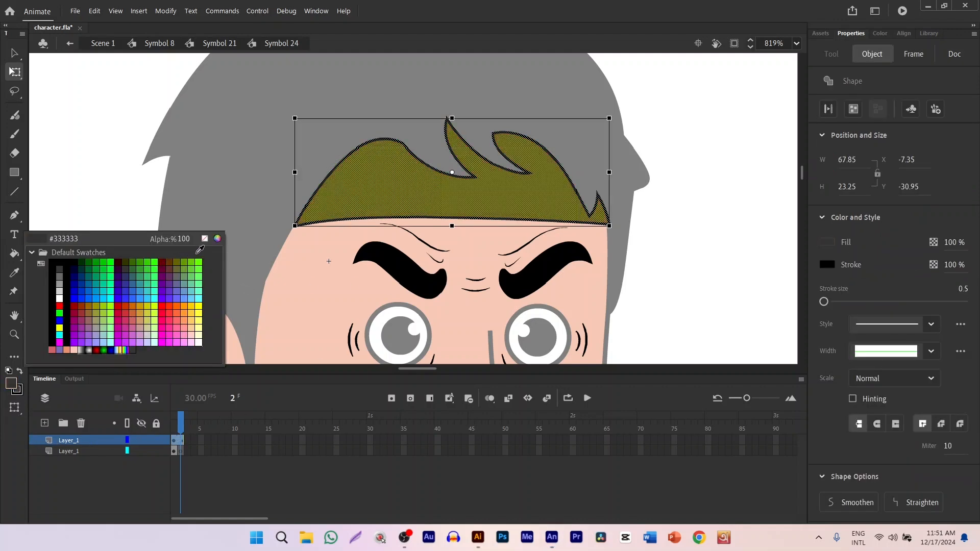
click(217, 238)
mouse_move(483, 230)
mouse_down()
mouse_move(498, 232)
mouse_move(502, 264)
mouse_up()
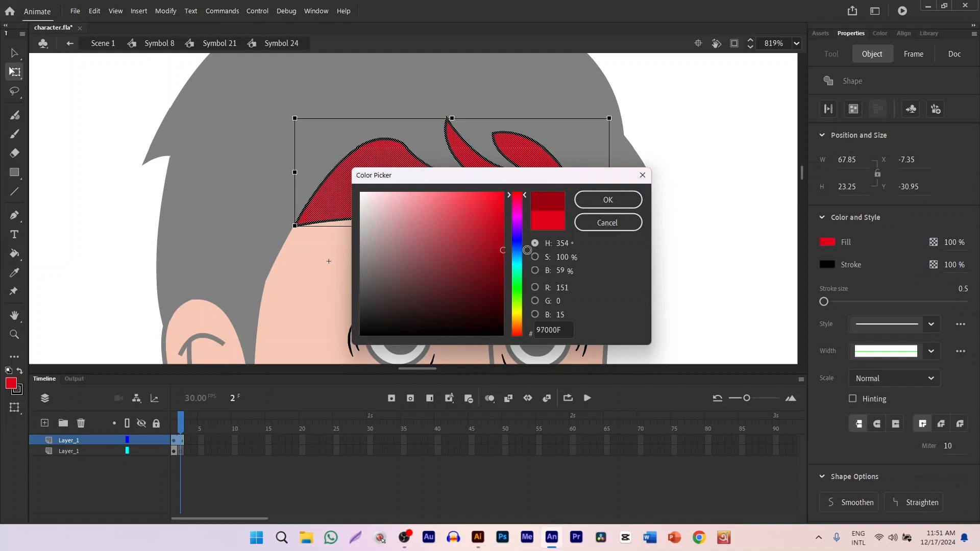
click(607, 199)
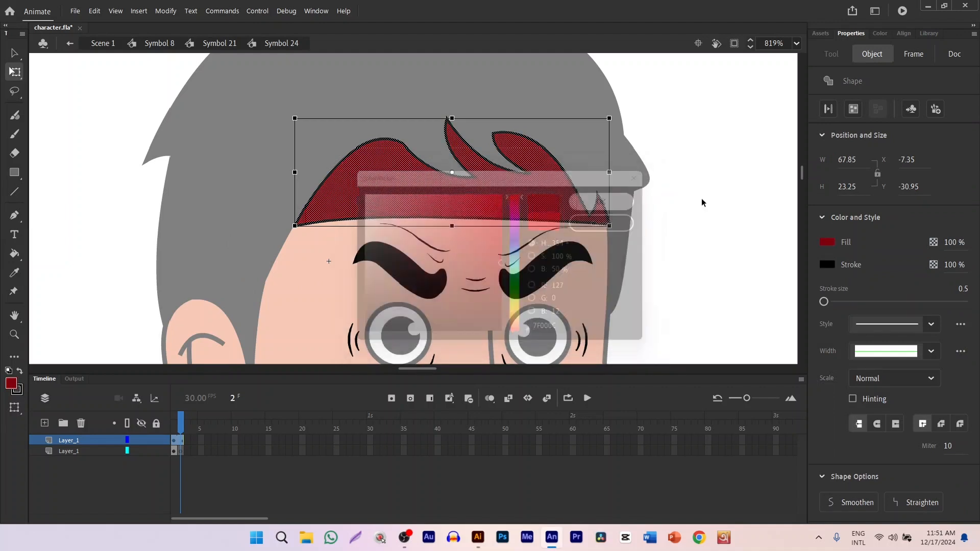
click(691, 270)
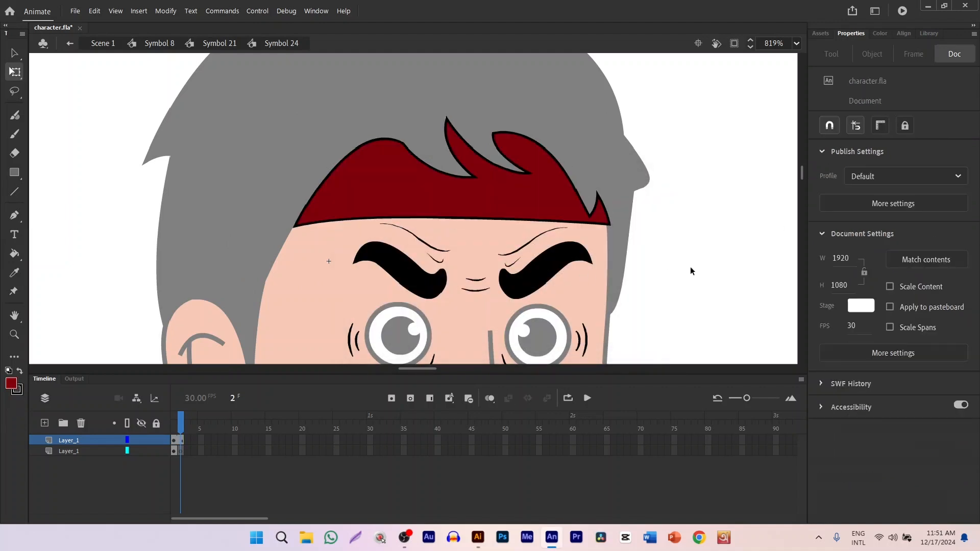
- Delete the outline along the red shape's lower edge and bend that edge downward to just above the brow creases
click(444, 220)
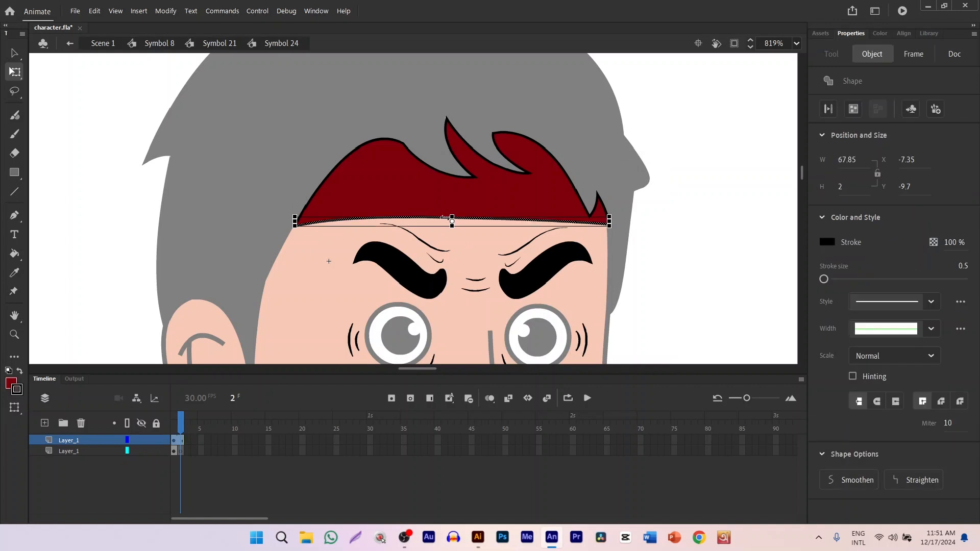
click(672, 218)
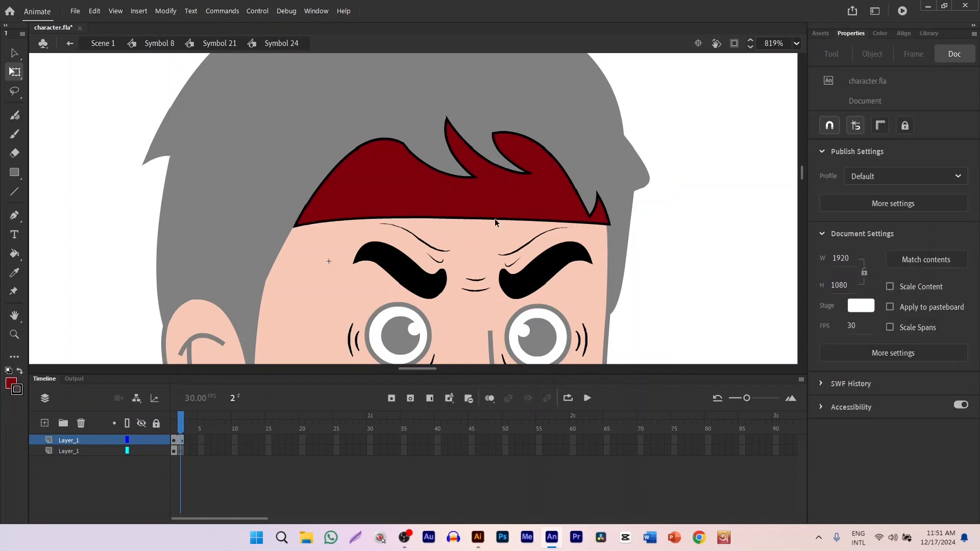
click(487, 218)
key(Delete)
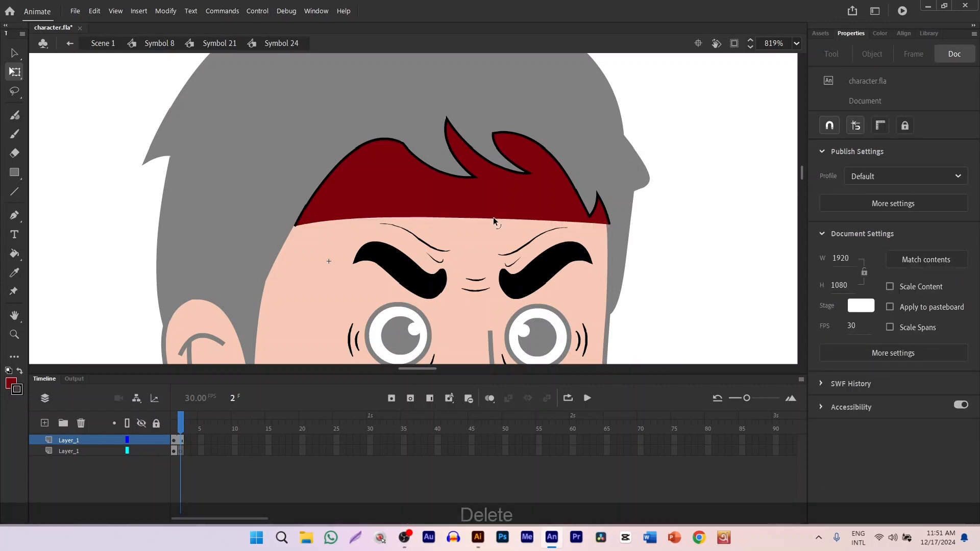
drag(467, 215, 456, 249)
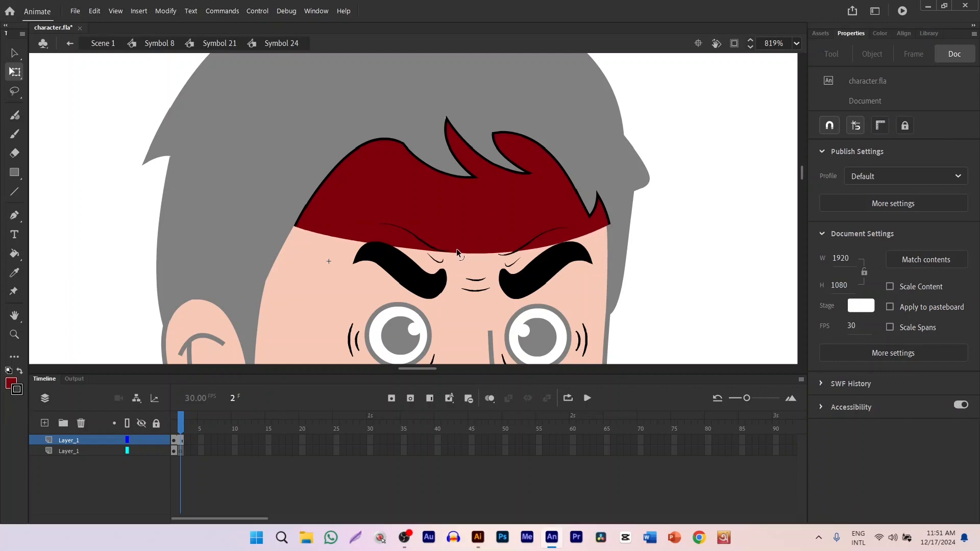
- Lower the opacity of the dark red forehead shape's fill so it becomes a translucent tint over the skin
scroll(690, 221, down, 2)
scroll(687, 220, up, 2)
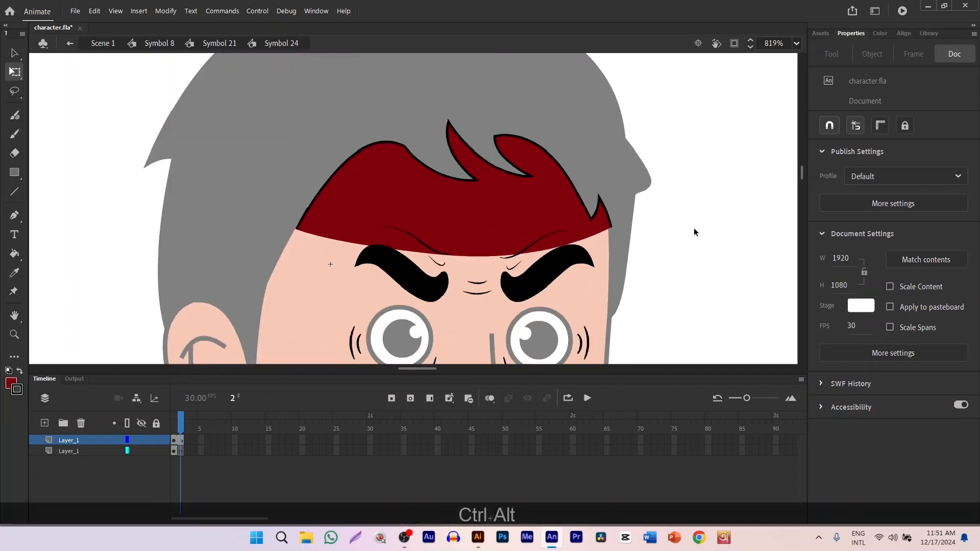
drag(702, 230, 678, 211)
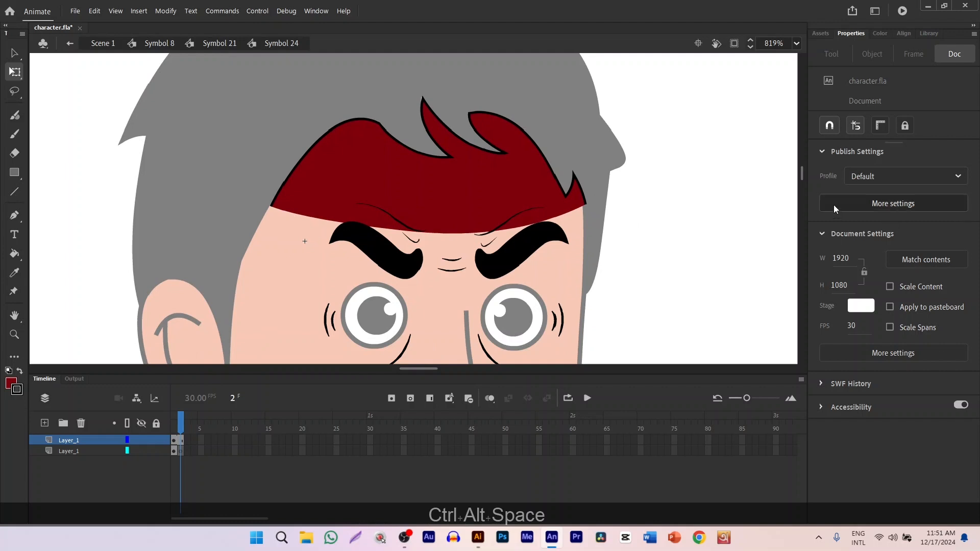
click(456, 197)
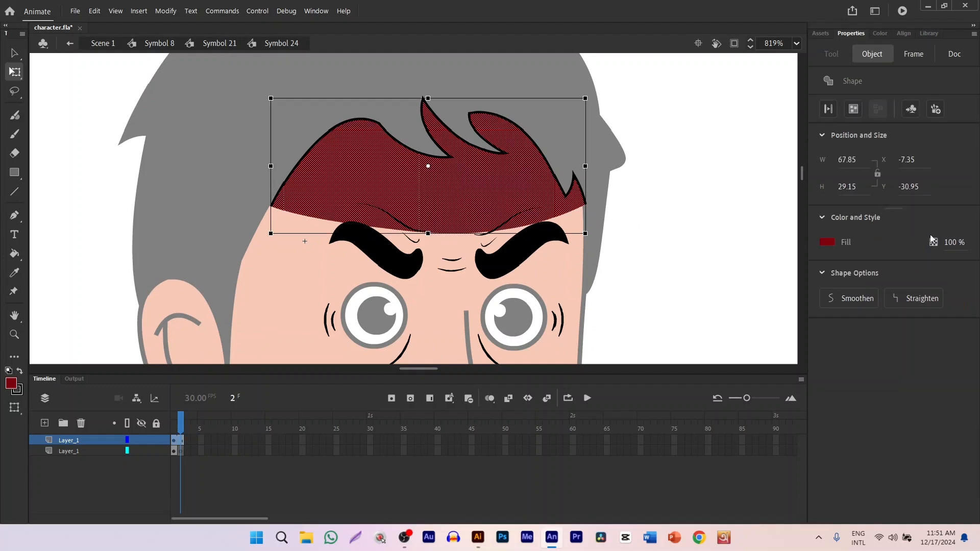
drag(947, 242, 906, 238)
click(699, 226)
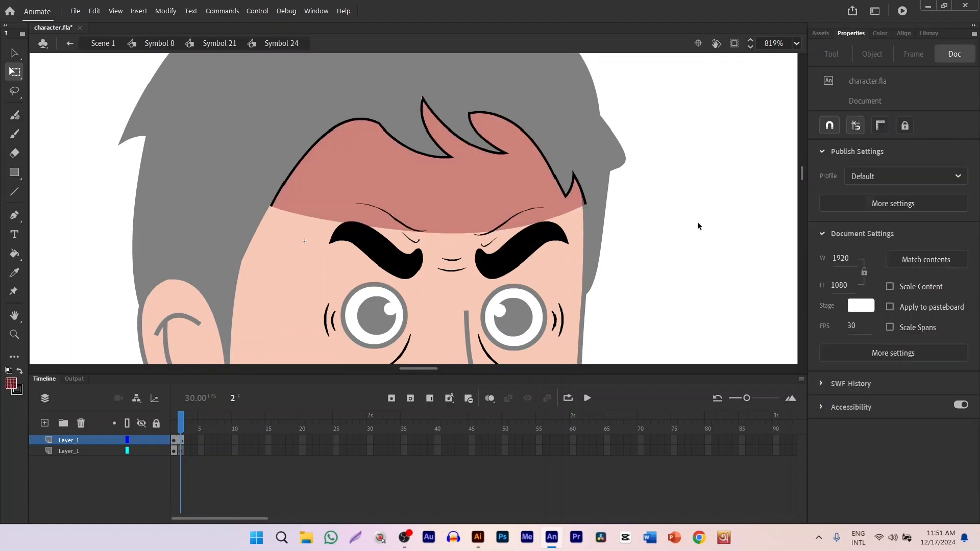
- Exit to Symbol 8 and examine the angry expression on the whole character
double_click(697, 223)
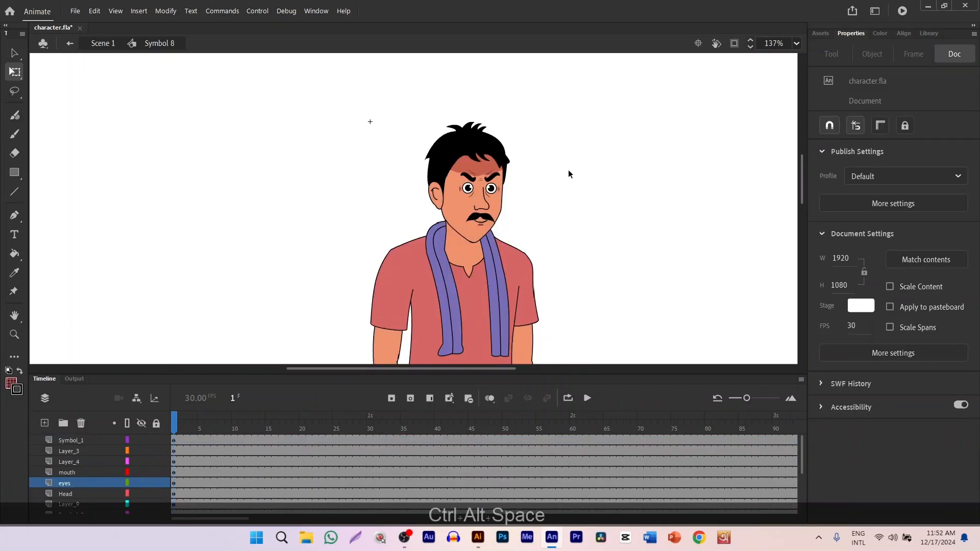
scroll(494, 147, up, 5)
drag(558, 268, 553, 216)
scroll(459, 120, down, 1)
scroll(457, 122, up, 5)
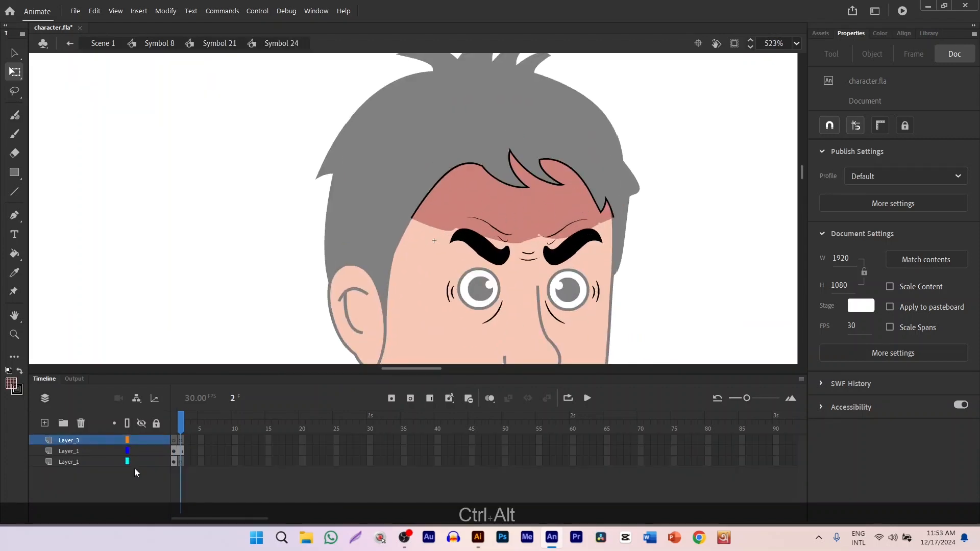
- Delete the red forehead area with its outline and remove Layer_3 from Symbol 24
click(521, 195)
key(Delete)
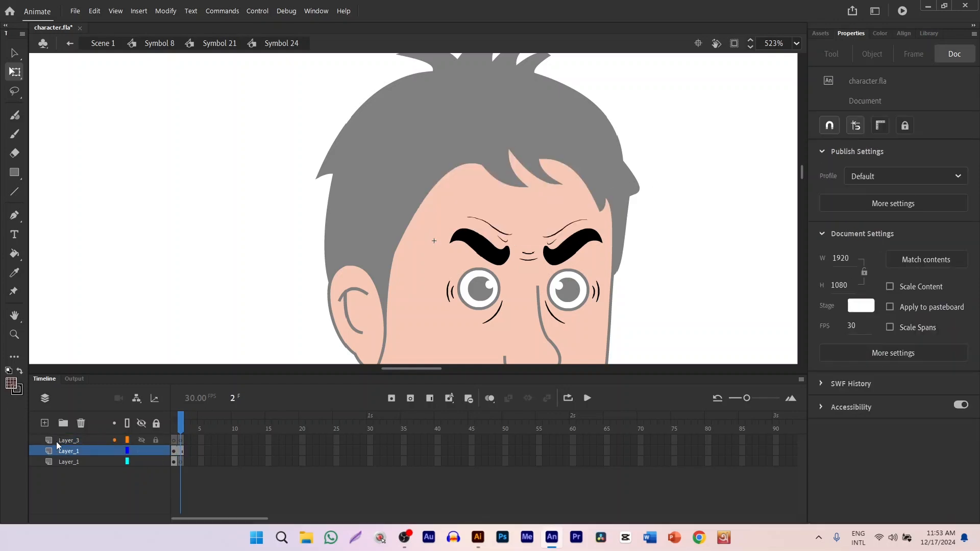
click(104, 440)
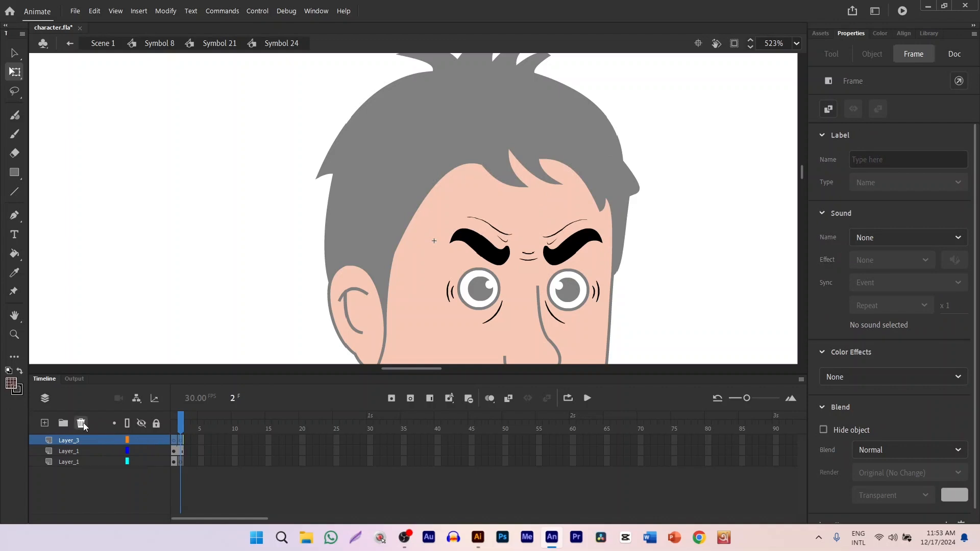
click(81, 423)
- Insert a keyframe at frame 2 of the upper Layer_1 and delete that layer's angry artwork from frame 1
click(182, 440)
click(182, 440)
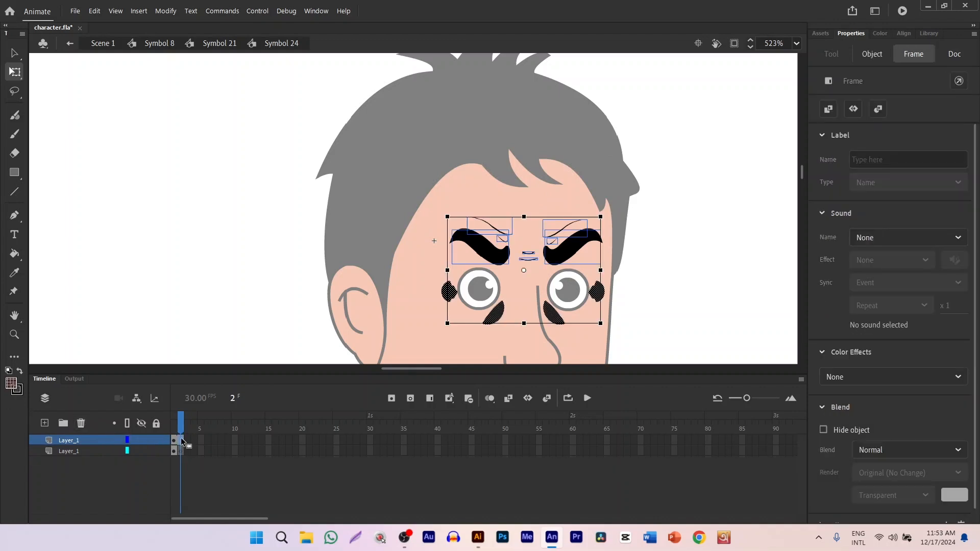
key(F6)
click(175, 442)
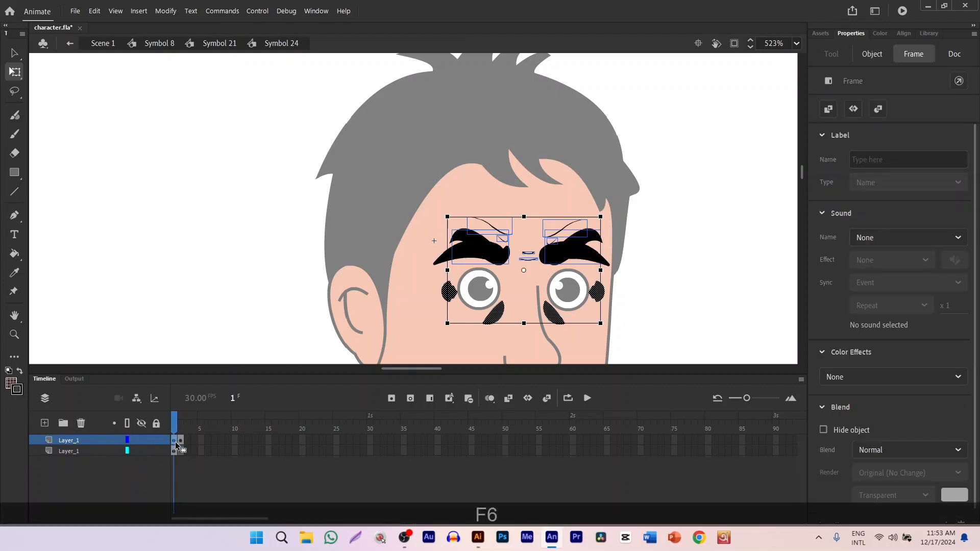
key(Delete)
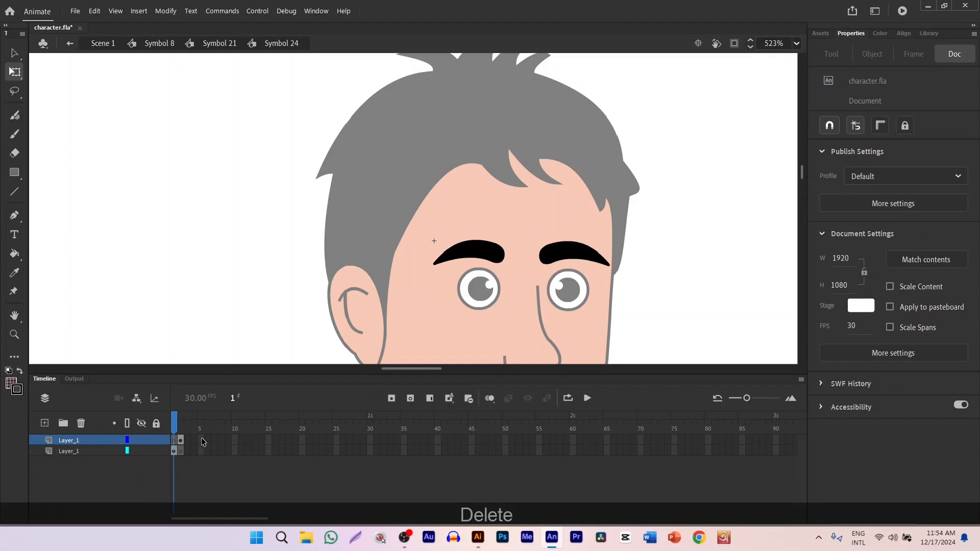
- Move the angry artwork on frame 2 in place onto the lower Layer_1 and delete the emptied upper layer
click(182, 440)
key(ctrl+x)
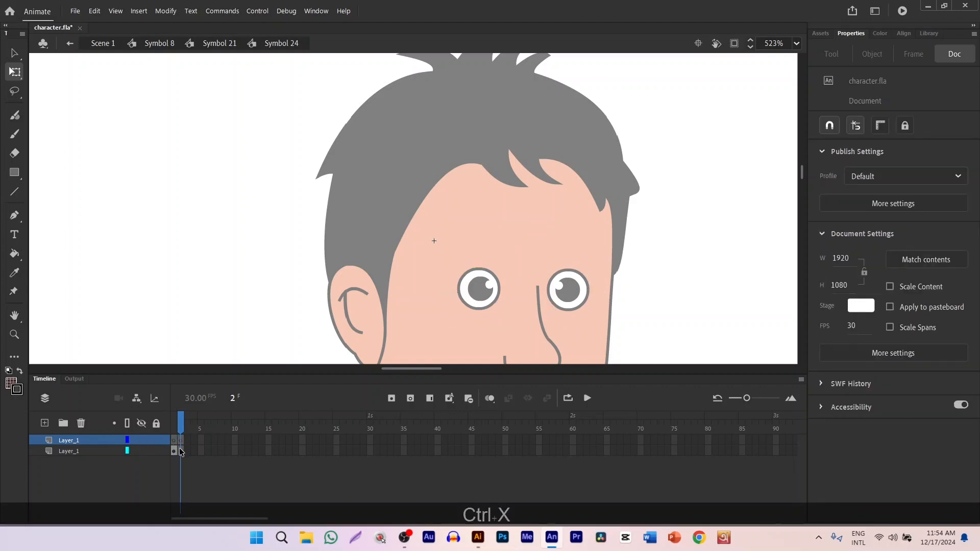
click(181, 452)
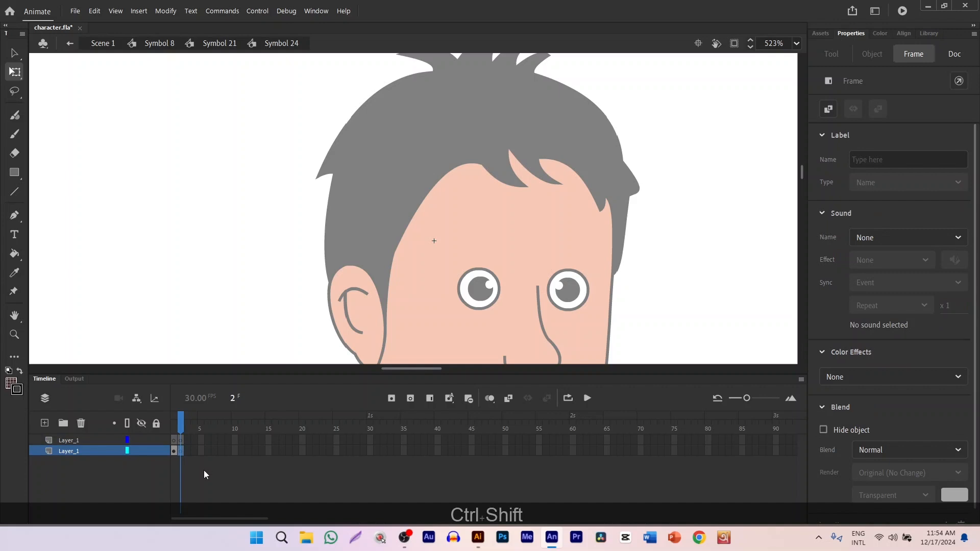
key(ctrl+shift+v)
click(172, 423)
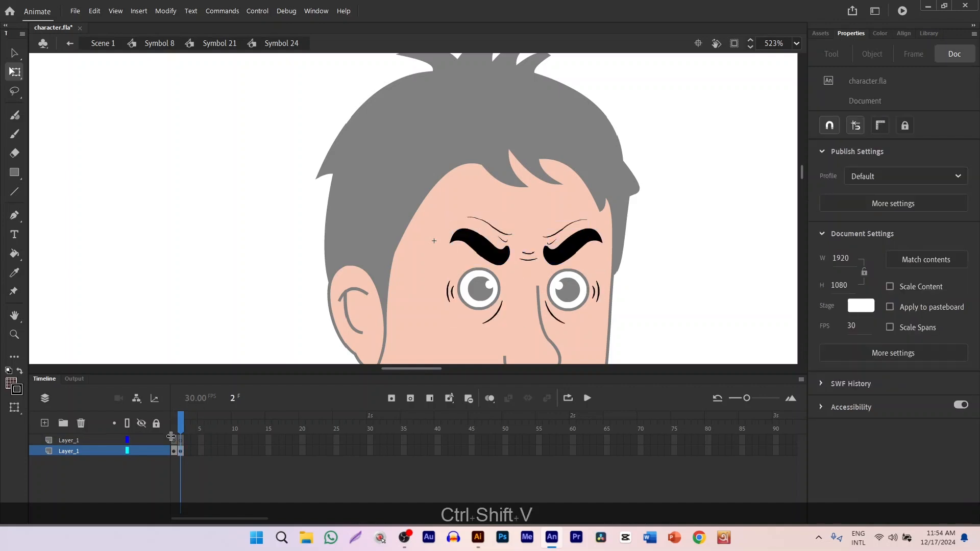
click(93, 438)
click(82, 423)
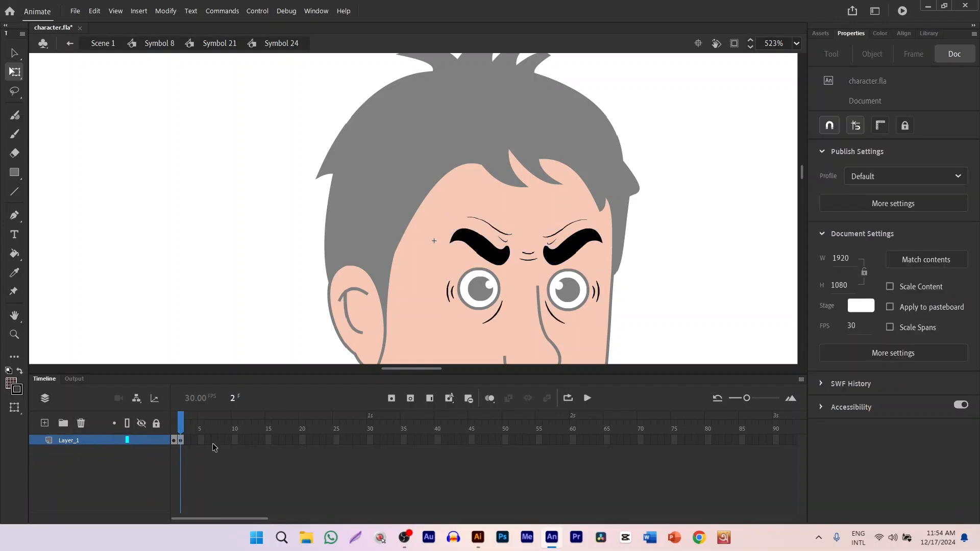
- Save the file and exit the eyebrow symbol to Symbol 21
key(ctrl+s)
key(space)
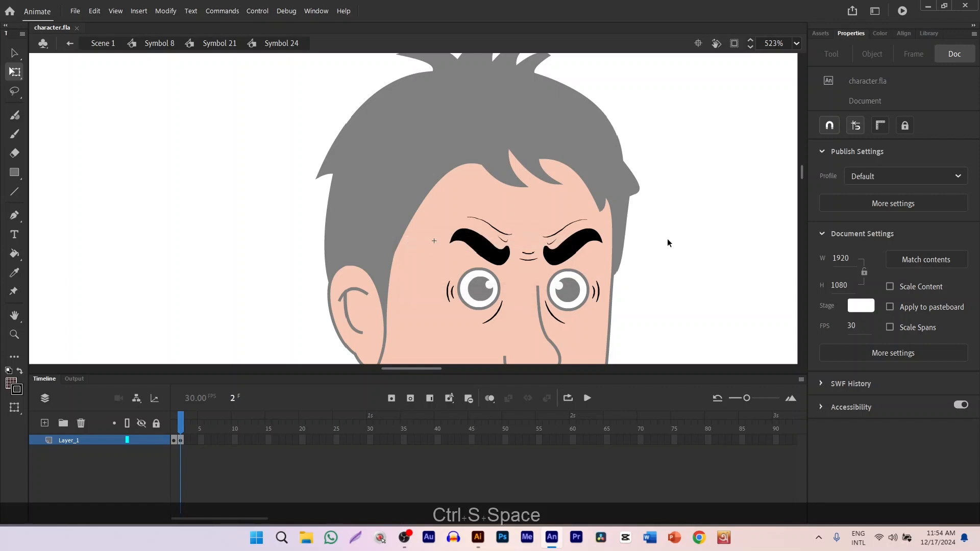
drag(666, 238, 577, 179)
double_click(580, 180)
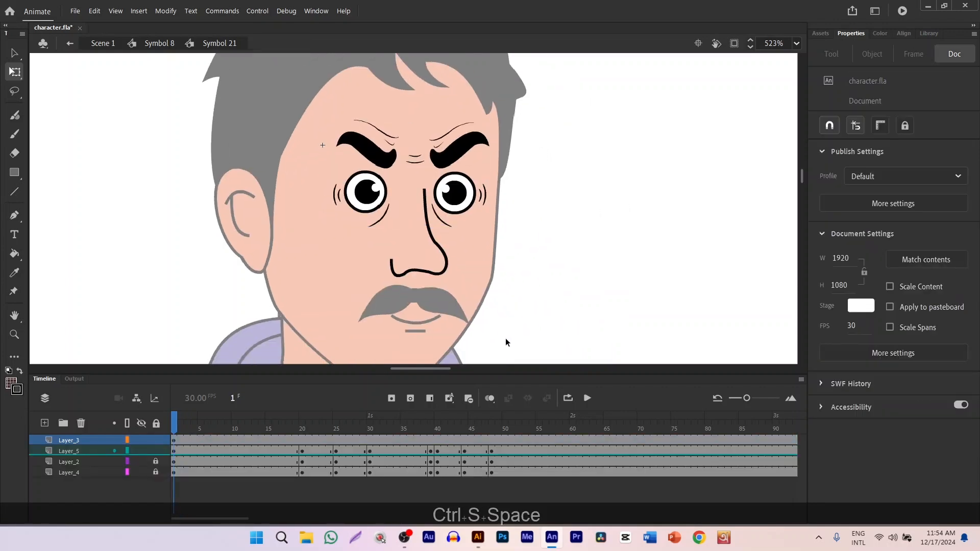
- Set the eyebrow instance's first looping frame to 1
drag(176, 423, 223, 415)
click(449, 154)
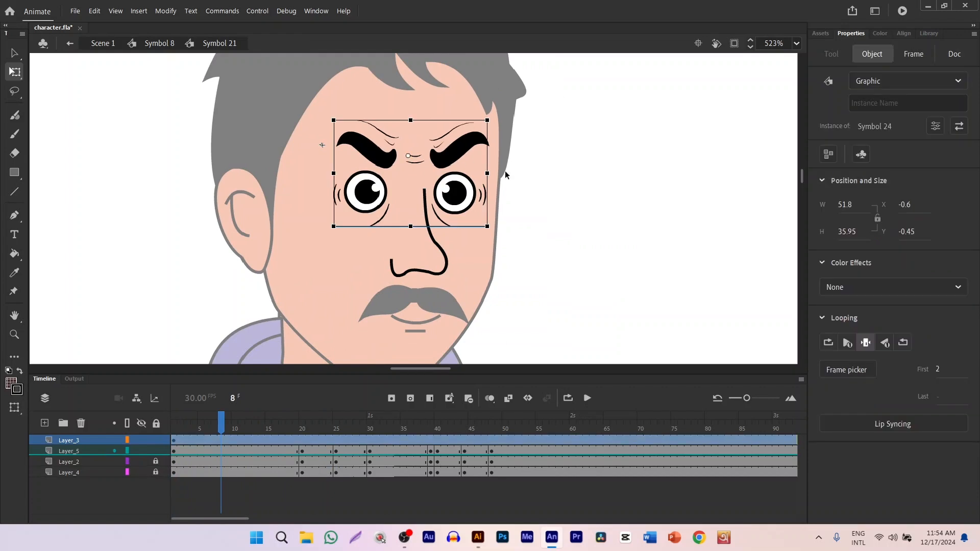
click(938, 370)
text(1)
key(Return)
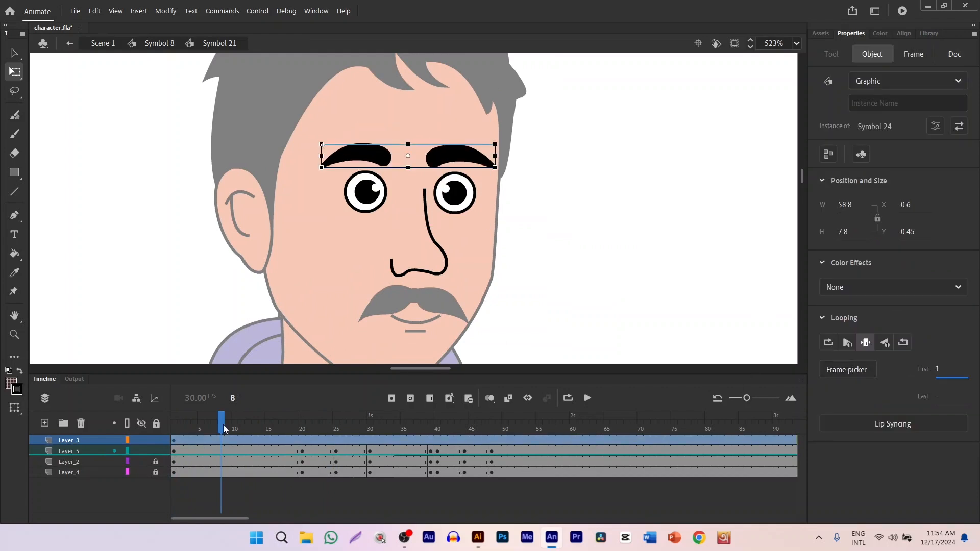
- Insert eyebrow keyframes on Layer_3 at frames 20 and 48, matching the start and end of the blink
drag(223, 424, 300, 437)
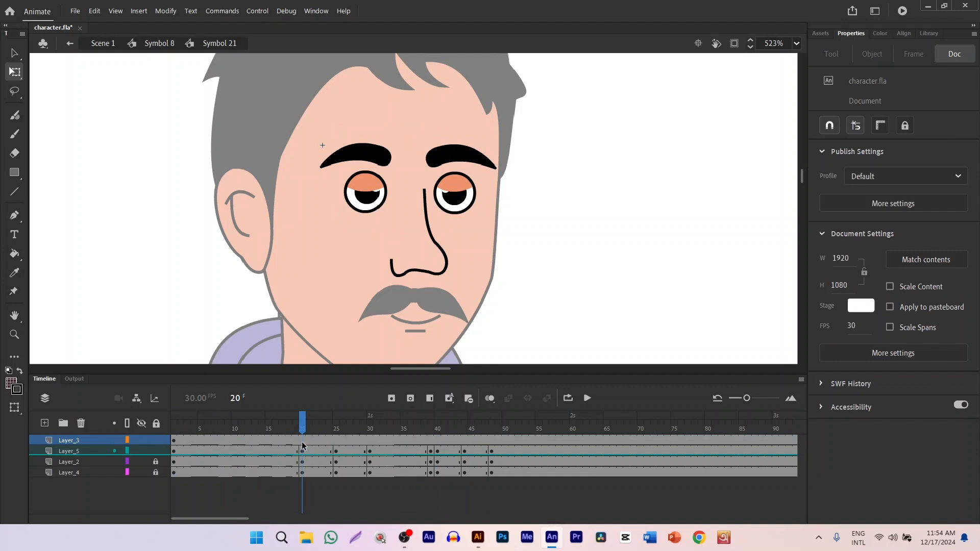
click(302, 442)
key(F6)
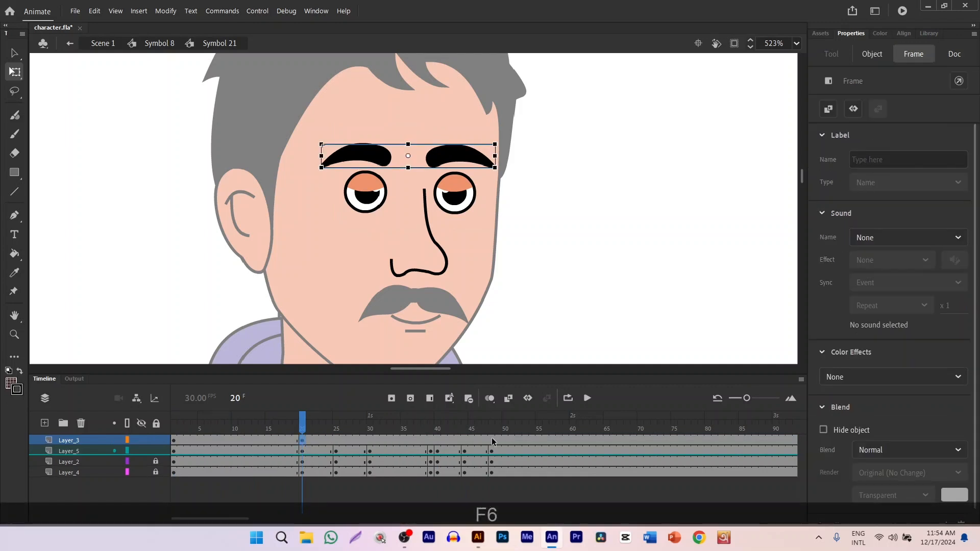
click(493, 441)
- Insert a keyframe at frame 25 of Layer_3 and nudge the eyebrows slightly down
drag(495, 428, 337, 424)
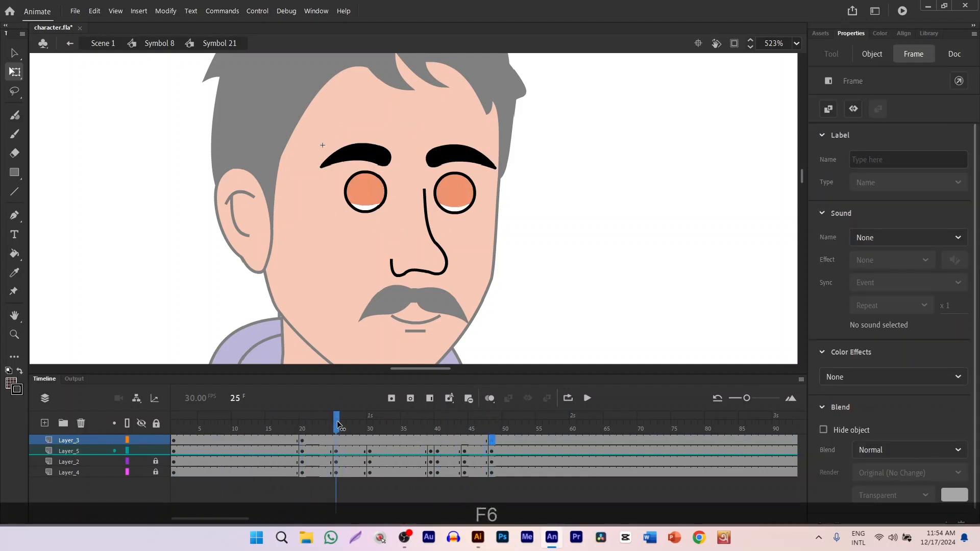
click(336, 441)
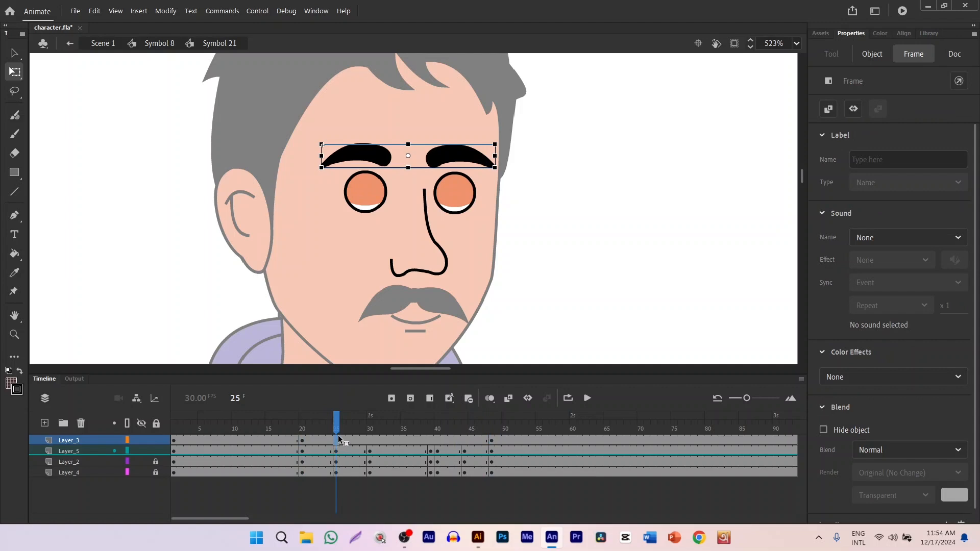
key(F6)
key(Down)
key(Down)
key(Down)
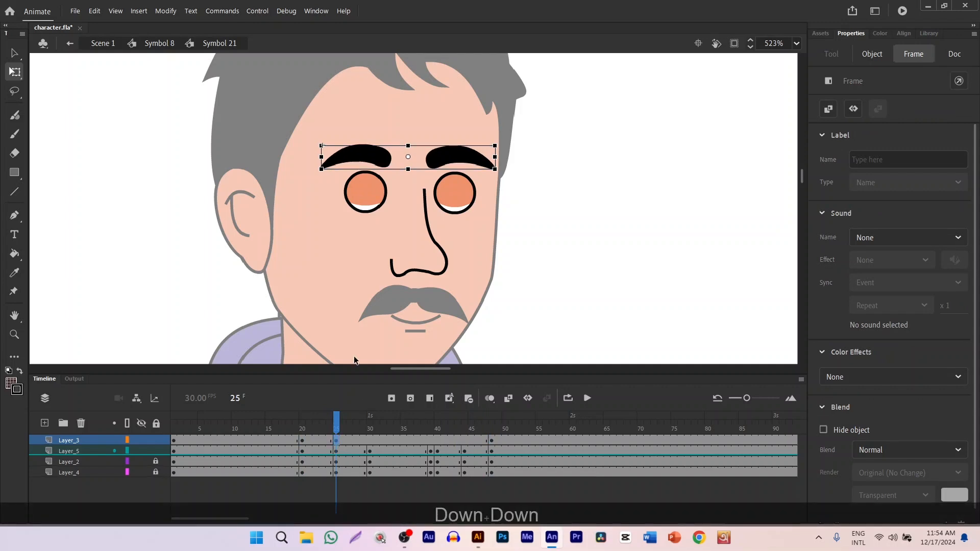
- Insert a keyframe at frame 30 of Layer_3 and nudge the eyebrows further down for the closed eyes
click(371, 437)
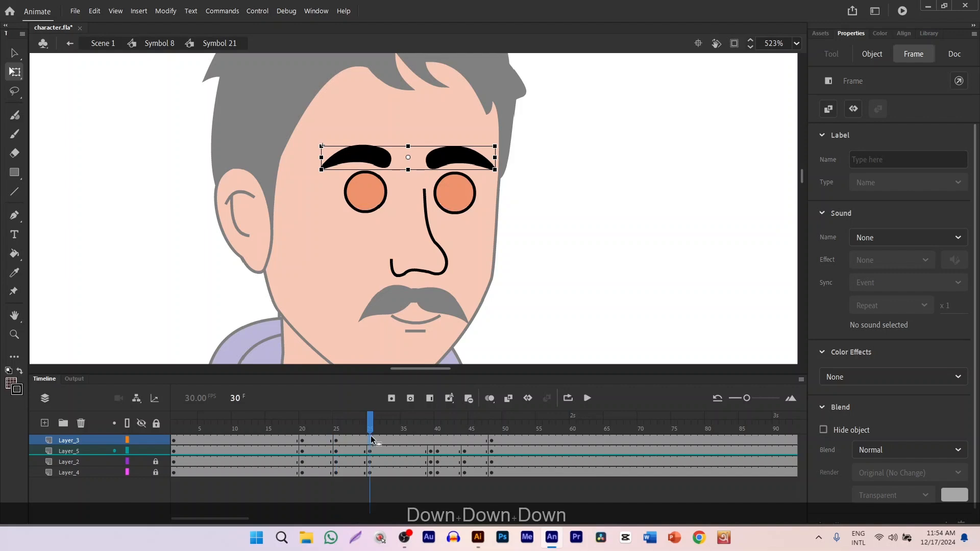
key(F6)
key(Down)
key(Down)
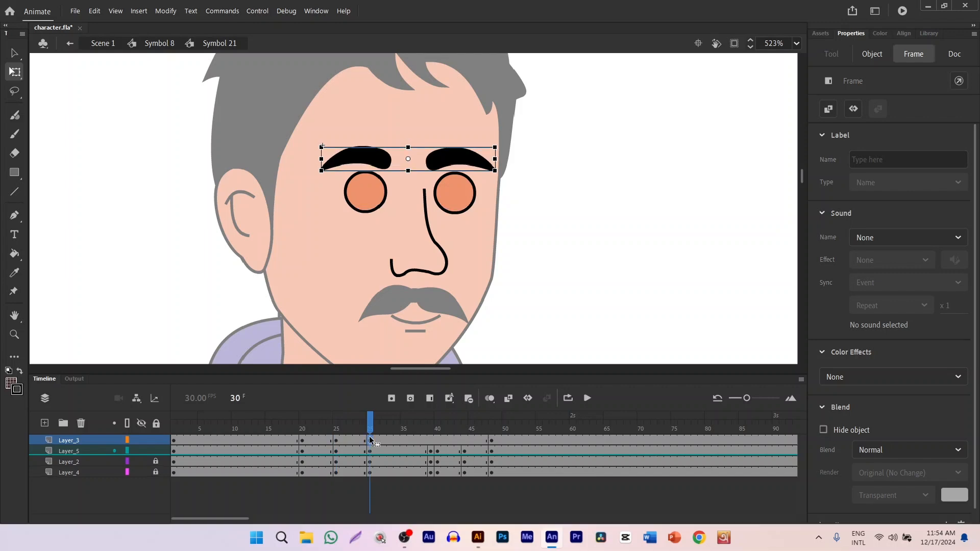
key(Down)
- Insert keyframes at frames 39 and 40 of Layer_3 and nudge the eyebrows slightly up at frame 40
click(431, 442)
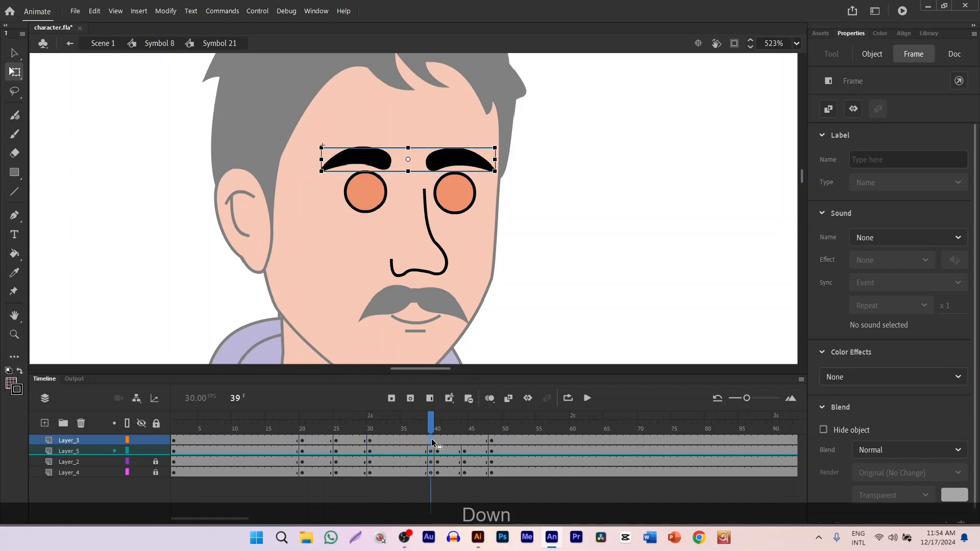
key(F6)
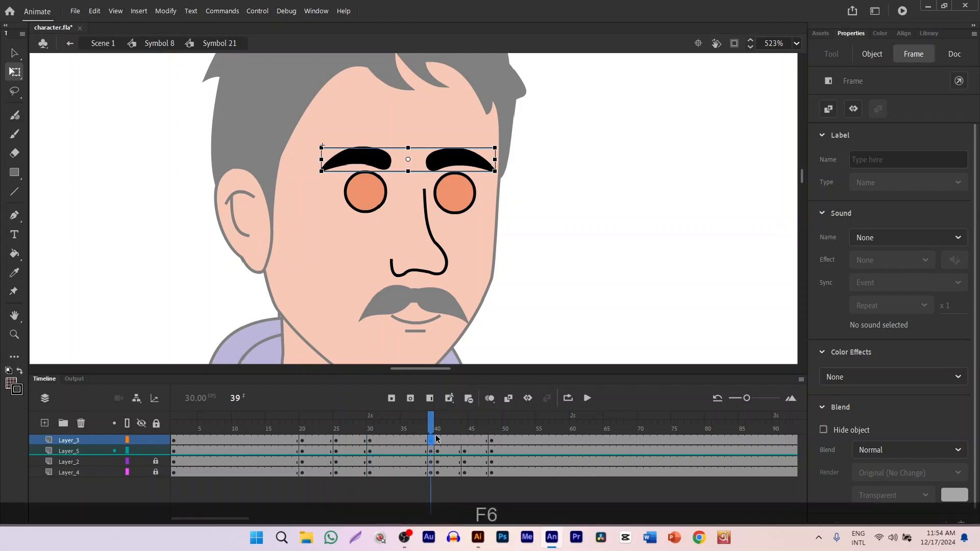
click(436, 436)
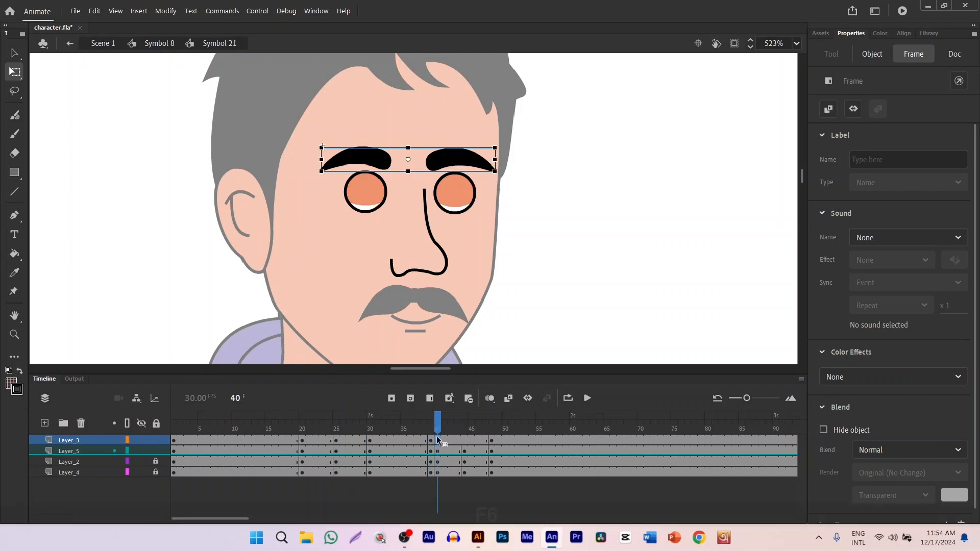
key(F6)
key(Up)
key(Up)
key(Up)
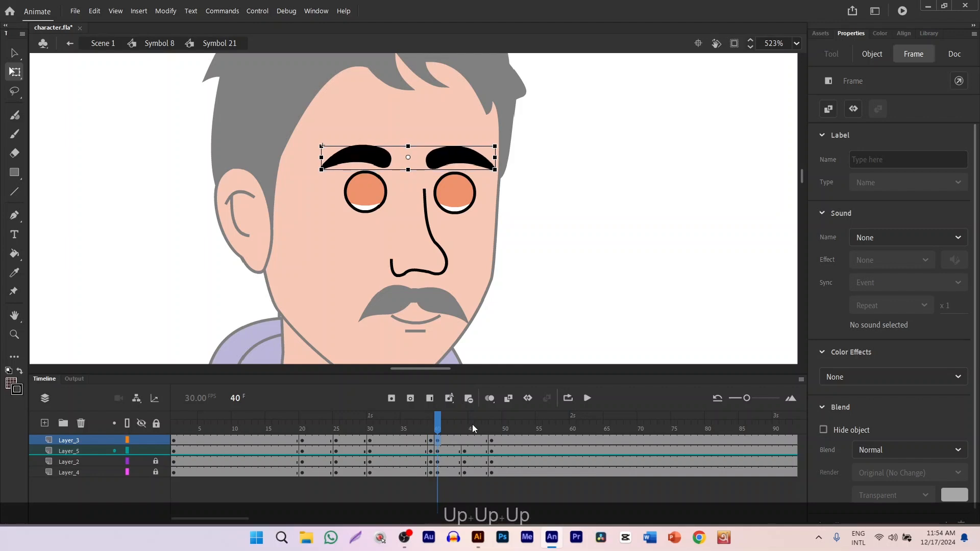
- Insert a keyframe at frame 44 of Layer_3 and nudge the eyebrows slightly higher
click(463, 440)
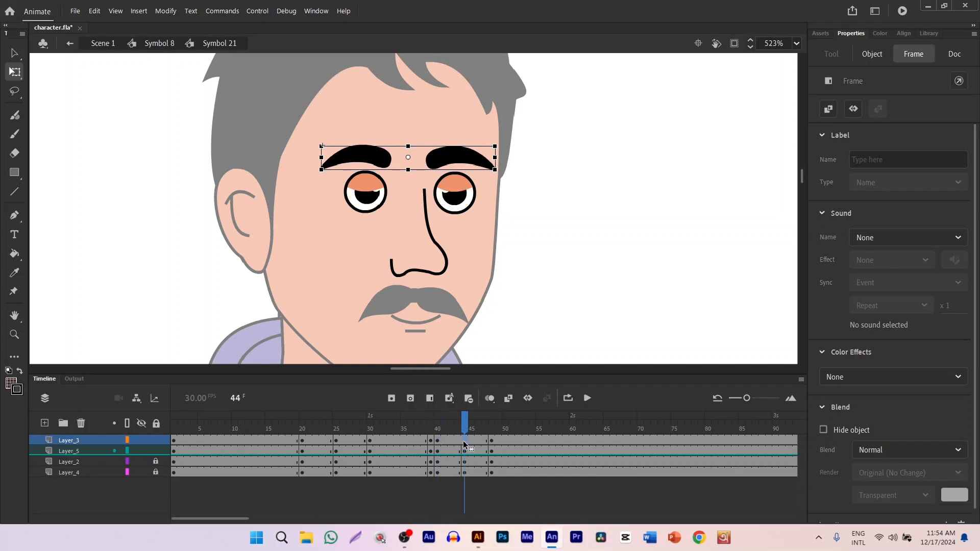
key(F6)
key(Up)
key(Up)
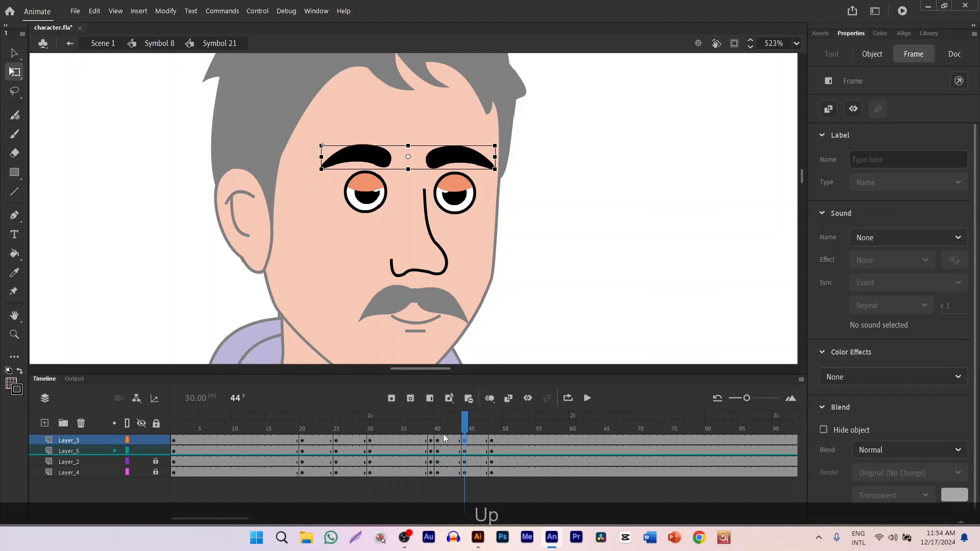
- Play the blink section in a loop and scrub through it to check the eyebrow motion against the eyelids
drag(463, 433, 282, 415)
click(568, 399)
click(592, 399)
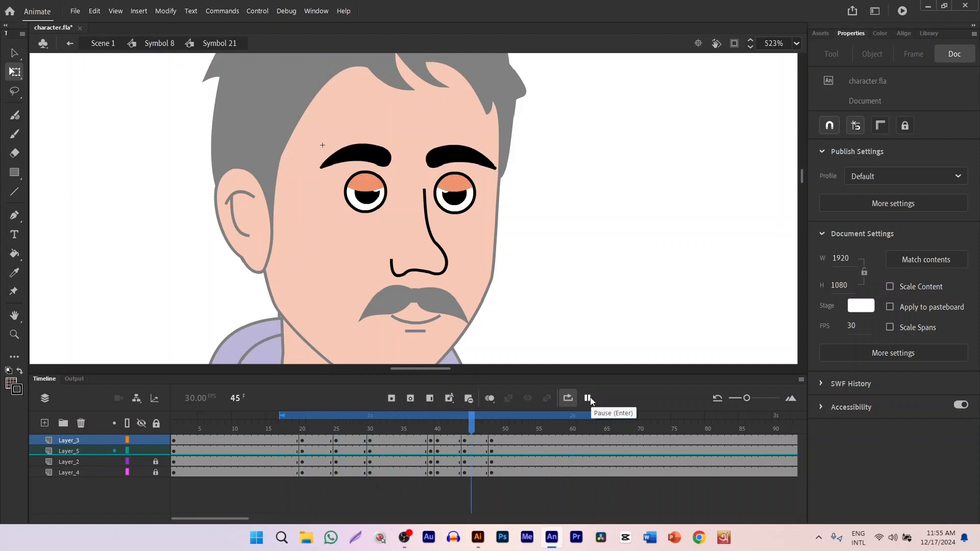
click(588, 399)
drag(525, 415, 430, 415)
click(371, 155)
click(572, 399)
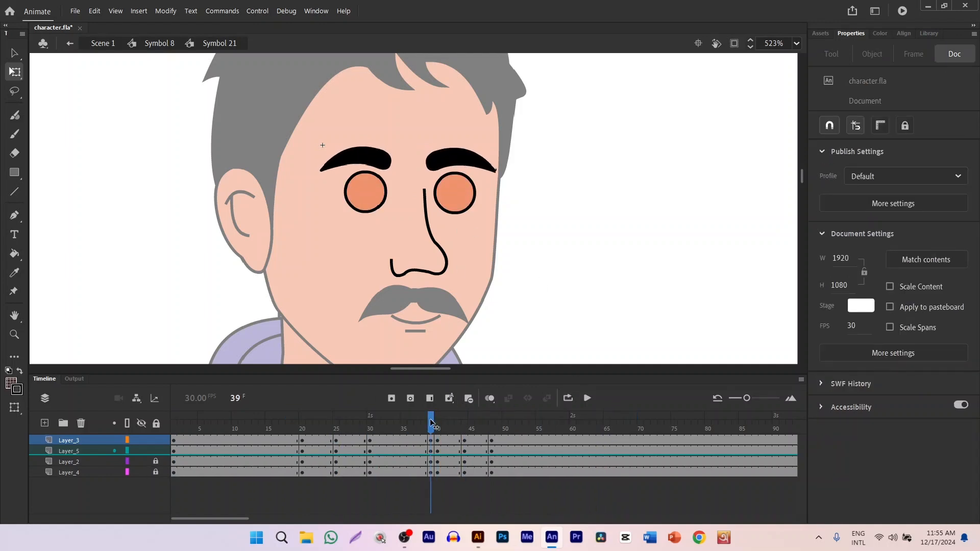
- Try looping playback for the eyebrow symbol's last span, preview the timeline, and restore single-frame playback
drag(432, 417, 579, 399)
click(449, 153)
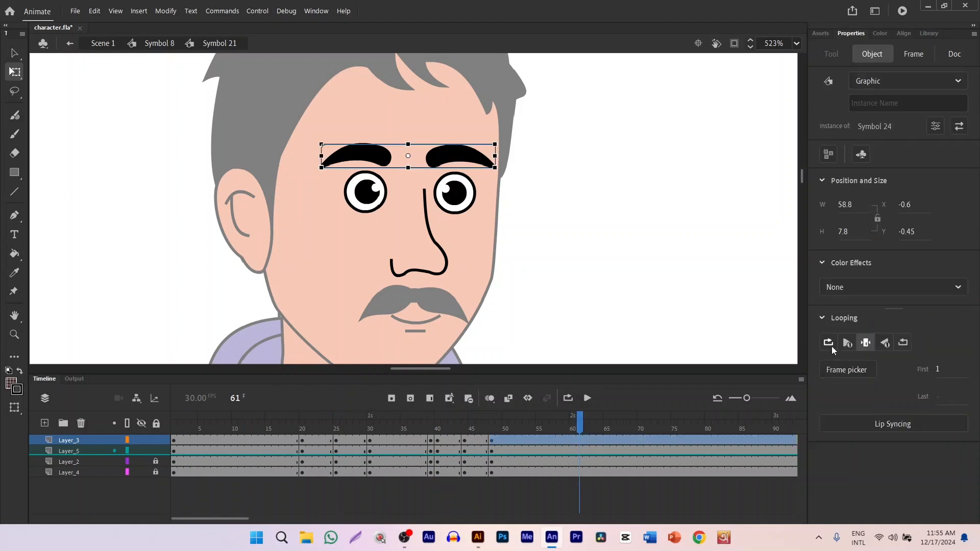
click(830, 344)
click(586, 398)
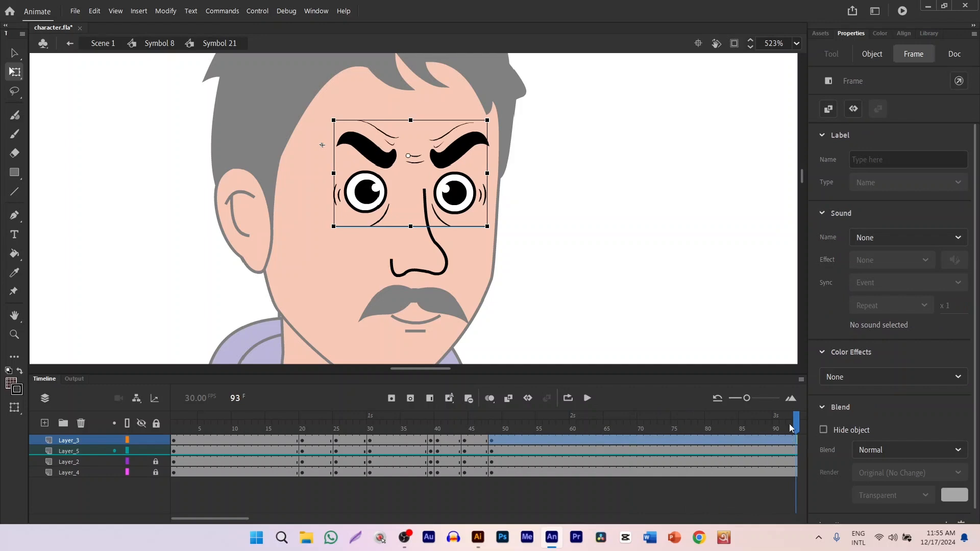
drag(789, 423, 537, 433)
click(451, 153)
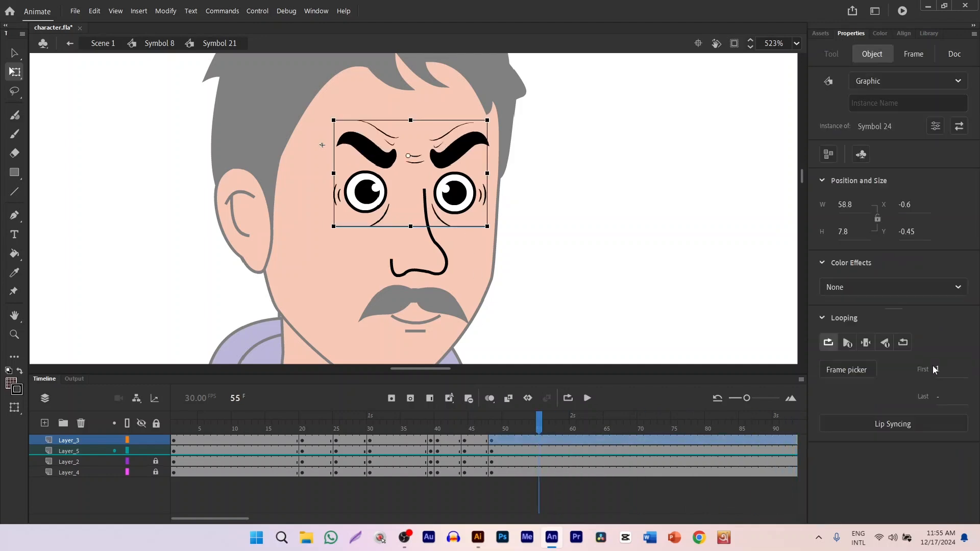
click(865, 342)
drag(528, 425, 580, 425)
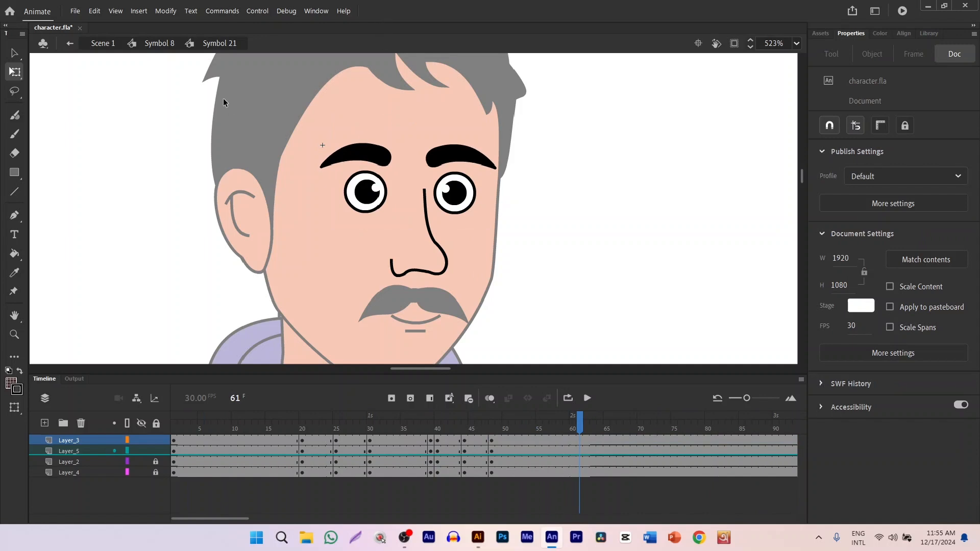
drag(223, 102, 592, 225)
click(537, 223)
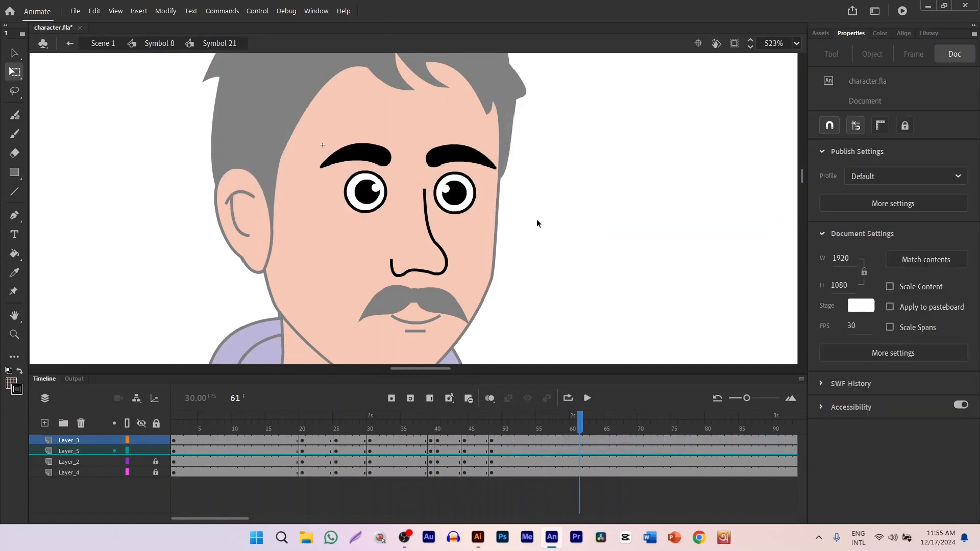
click(452, 153)
click(608, 478)
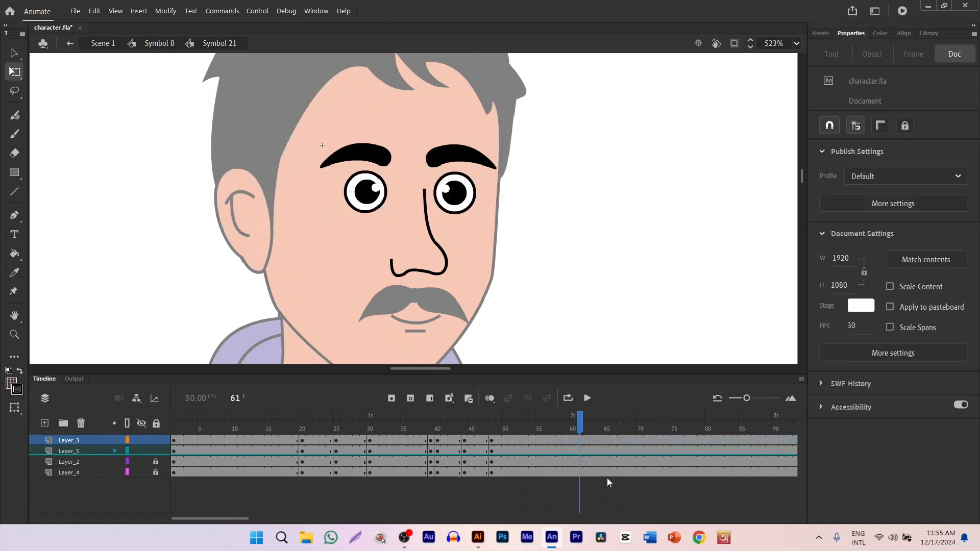
- Try a keyframe at frame 64 of Layer_3 with the eyebrow symbol held on single frame 2, and scrub across the change
click(599, 439)
key(F6)
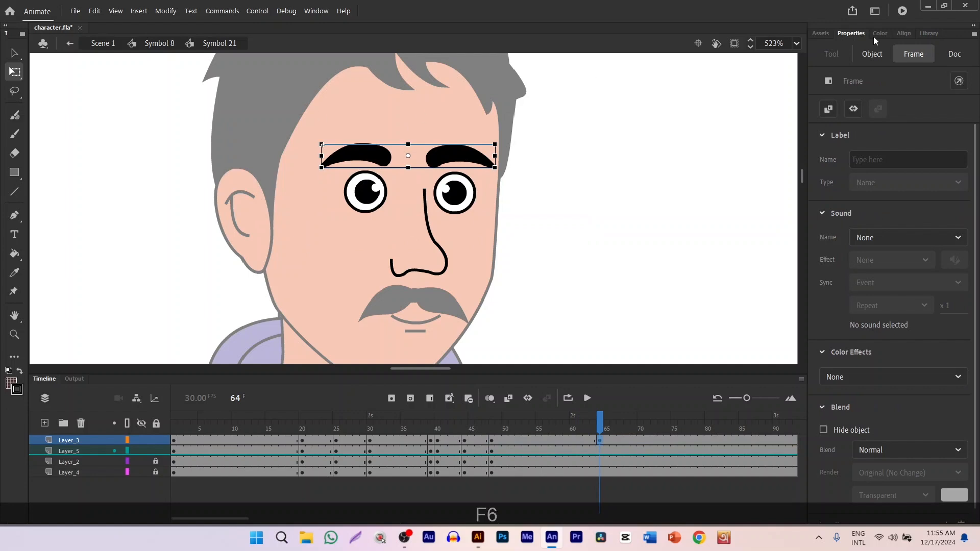
click(871, 54)
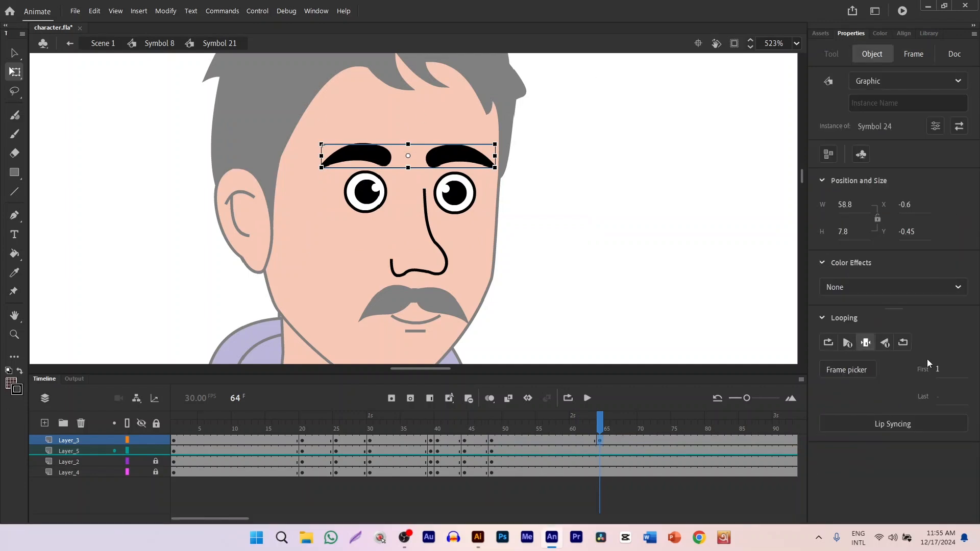
click(864, 344)
click(939, 370)
text(2)
key(Return)
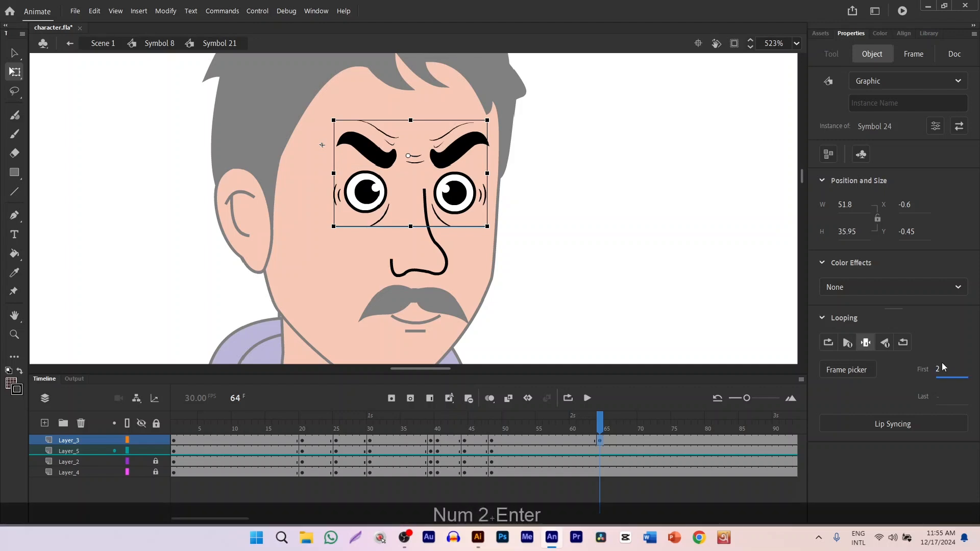
click(646, 345)
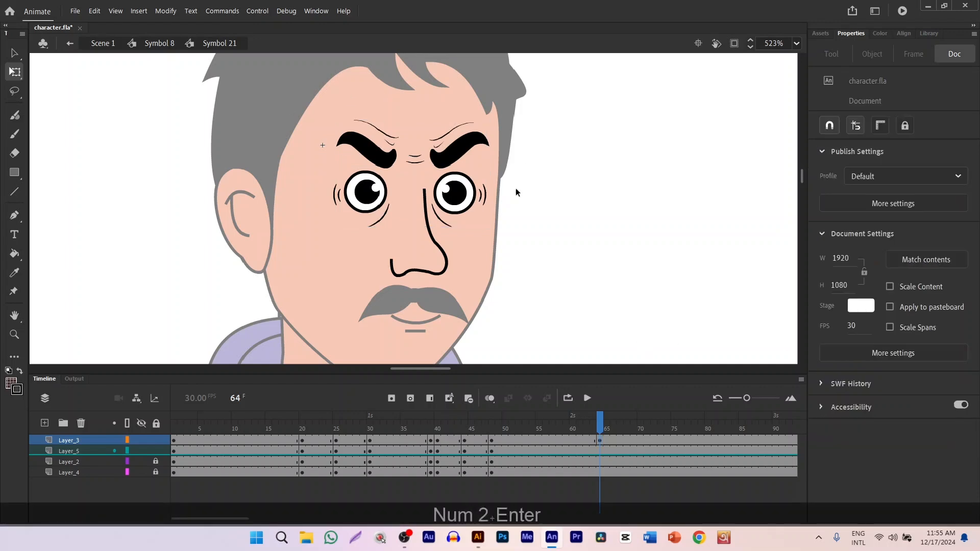
mouse_move(600, 431)
mouse_down()
mouse_move(658, 433)
mouse_move(522, 434)
mouse_move(689, 433)
mouse_move(574, 430)
mouse_move(586, 423)
mouse_up()
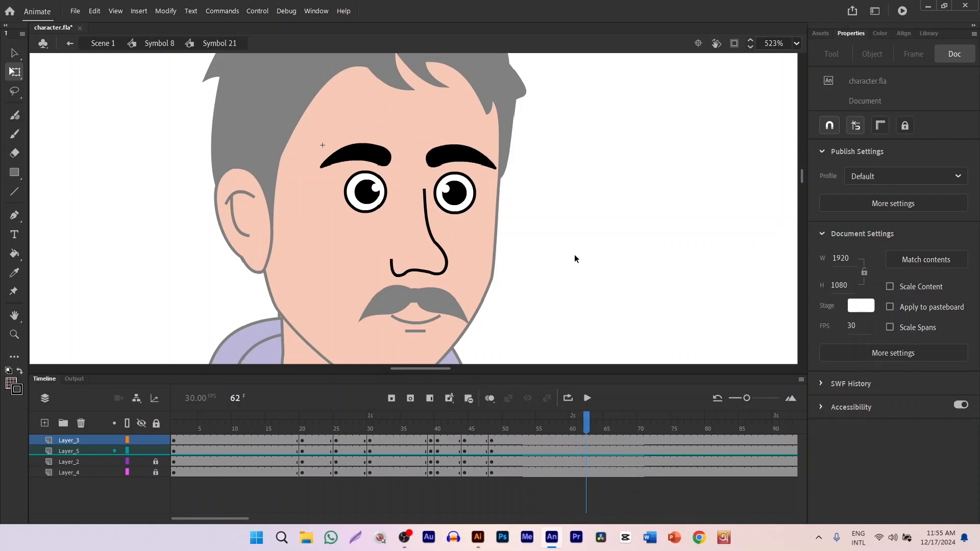